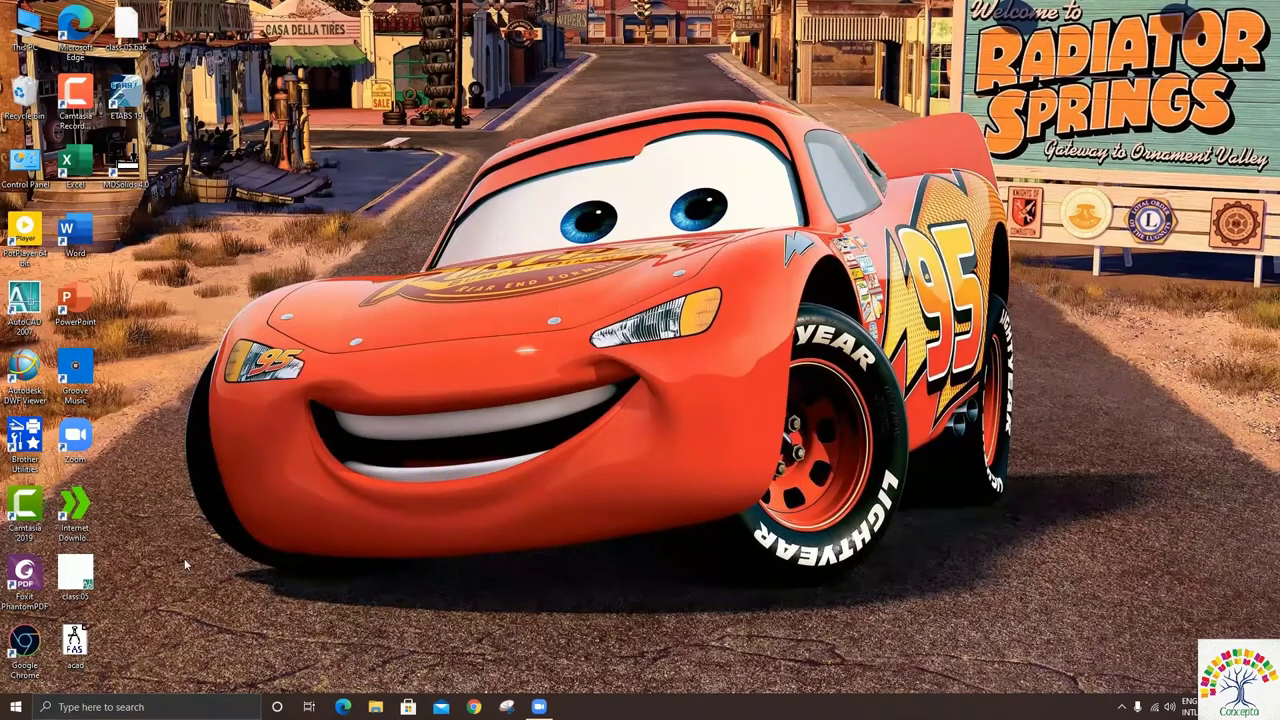
- Open class 05.dwg from its desktop icon so it launches in AutoCAD 2007
{"action": "double_click", "coordinate": [70, 575]}
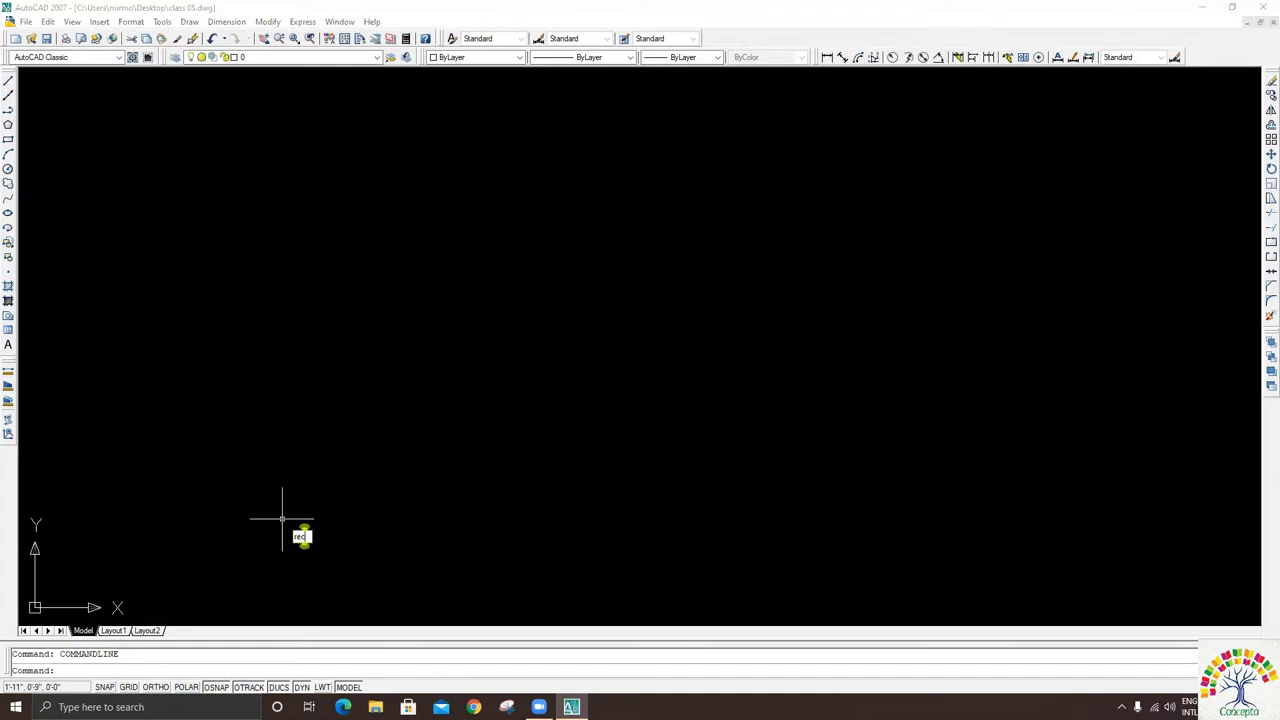
- Draw the left rectangle by picking its two opposite corners
{"action": "key", "text": "Return"}
{"action": "left_click", "coordinate": [296, 278]}
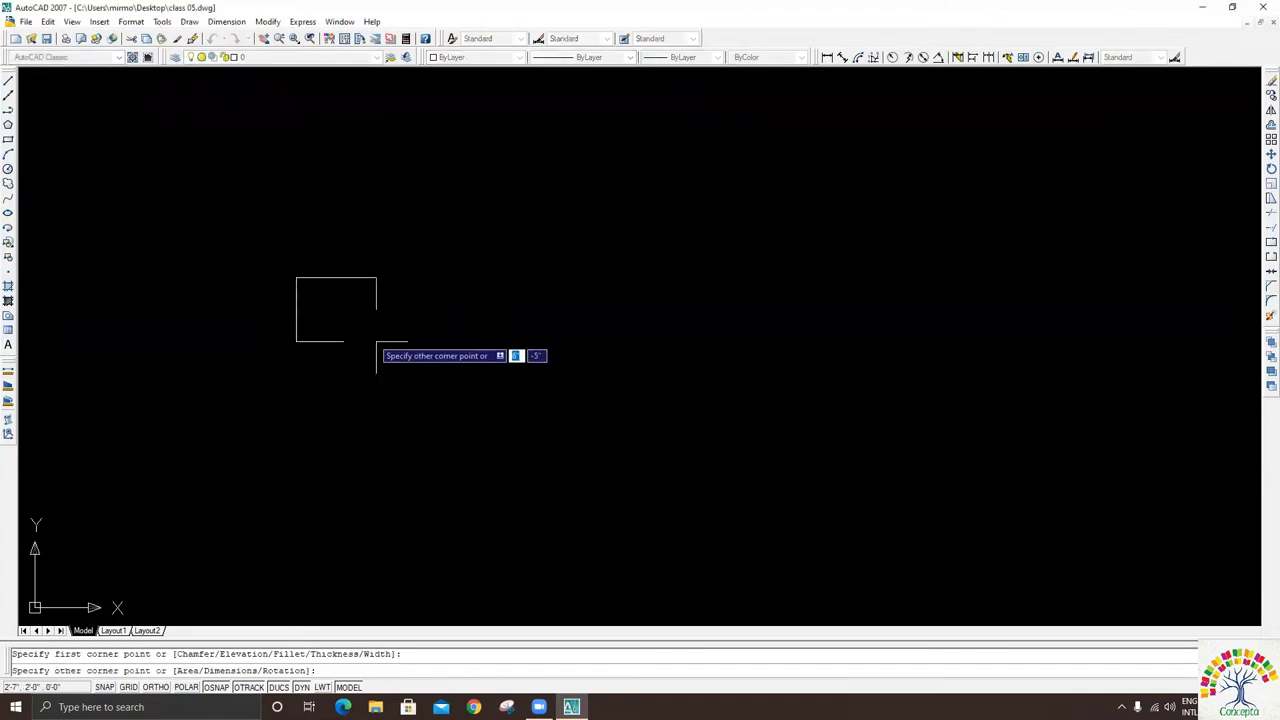
{"action": "left_click", "coordinate": [483, 434]}
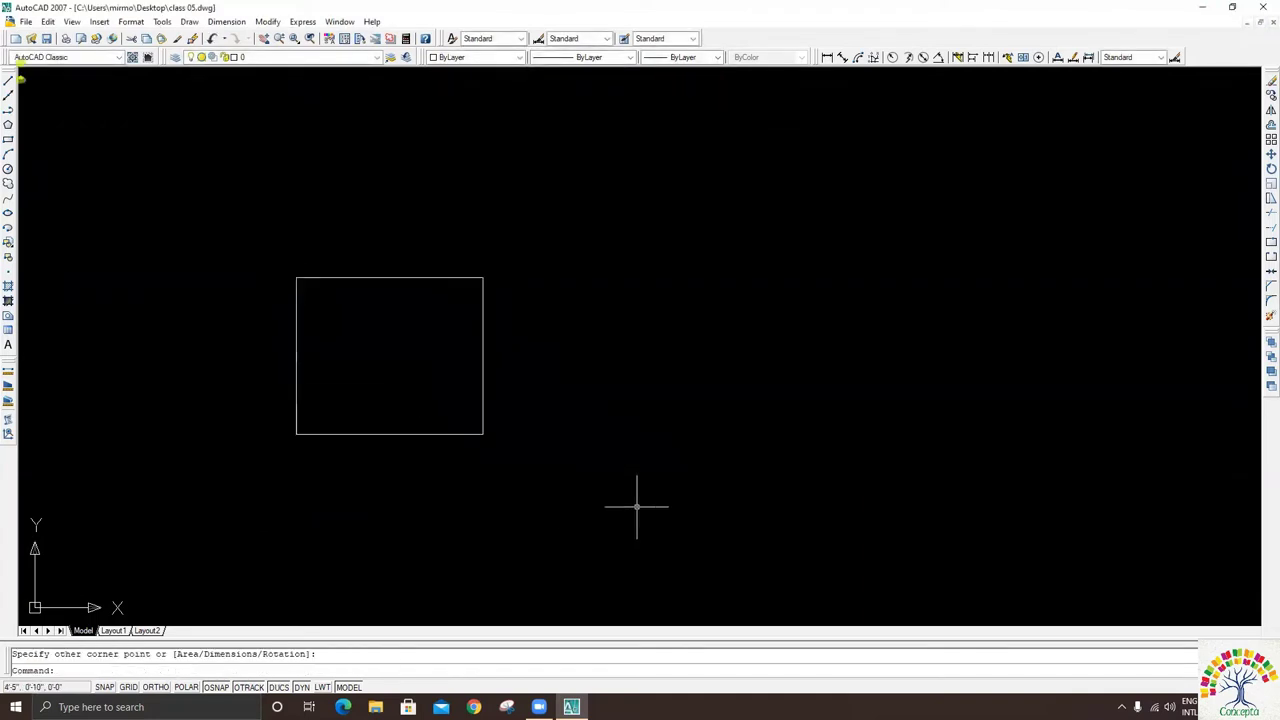
- Draw a wider rectangle on the right from four separate Ortho-constrained lines
{"action": "type", "text": "l"}
{"action": "key", "text": "Return"}
{"action": "left_click", "coordinate": [648, 277]}
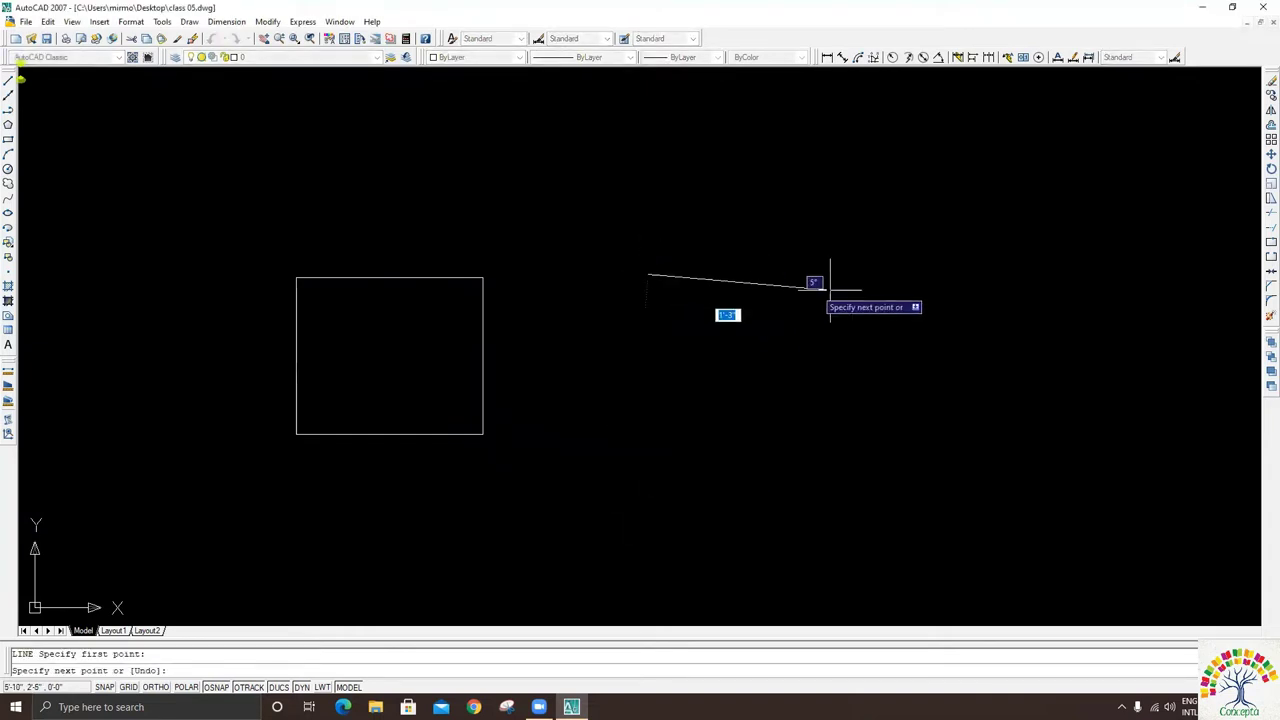
{"action": "key", "text": "F8"}
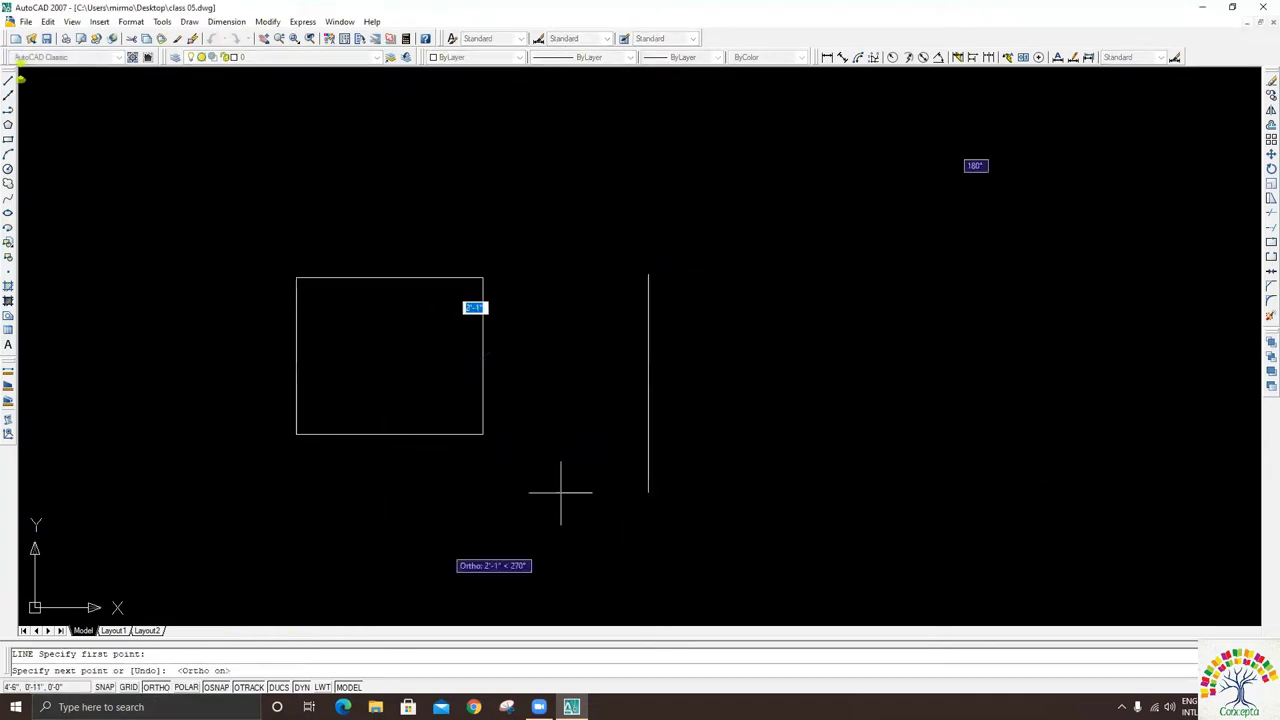
{"action": "left_click", "coordinate": [896, 285]}
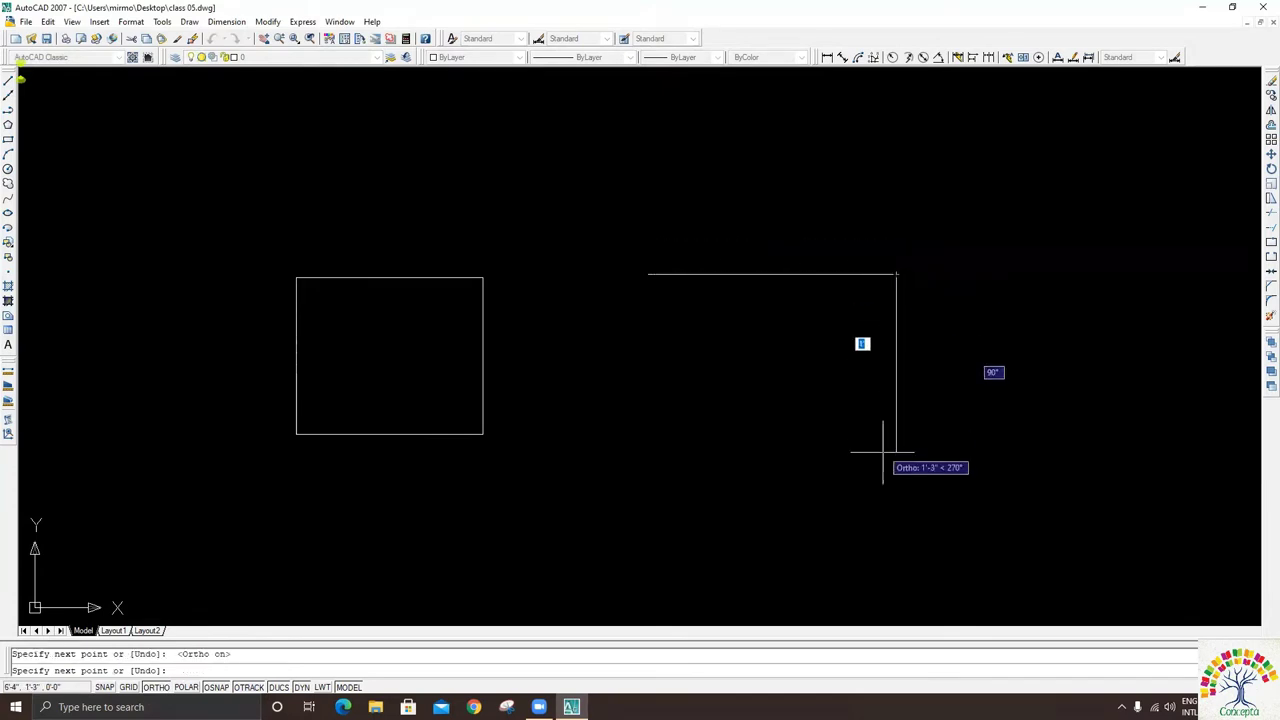
{"action": "left_click", "coordinate": [879, 408]}
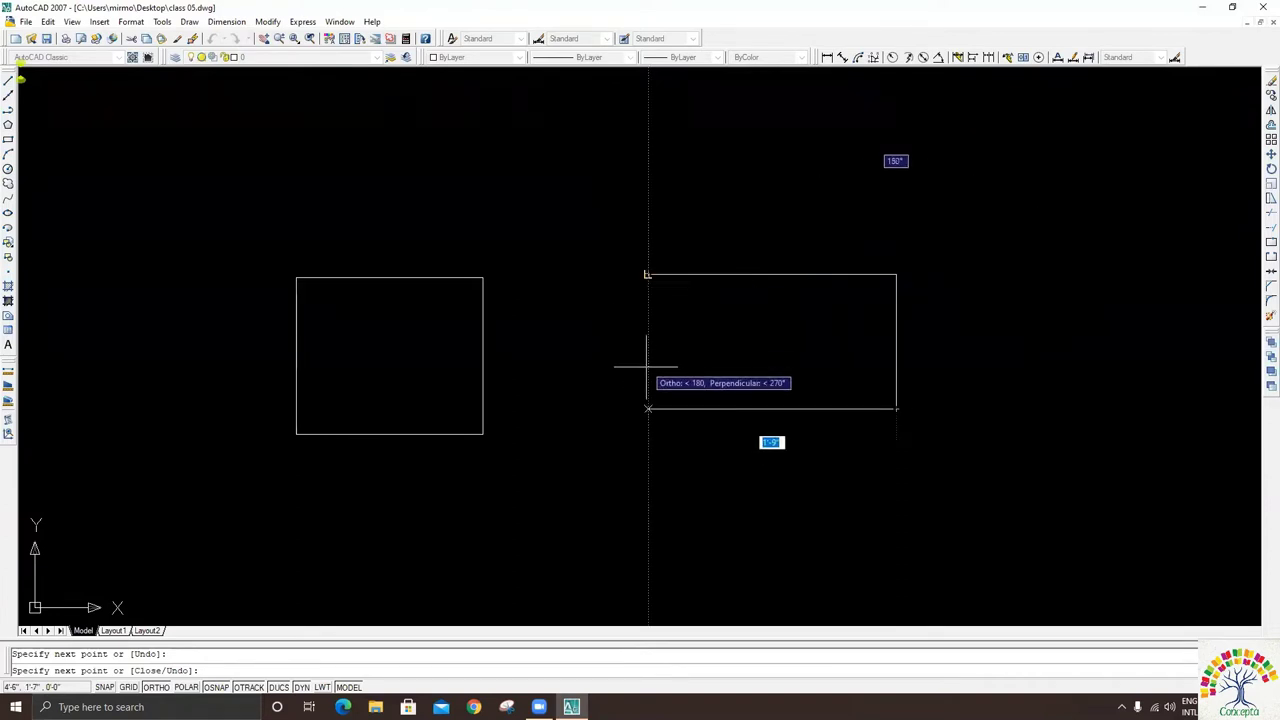
{"action": "left_click", "coordinate": [648, 408]}
{"action": "left_click", "coordinate": [648, 274]}
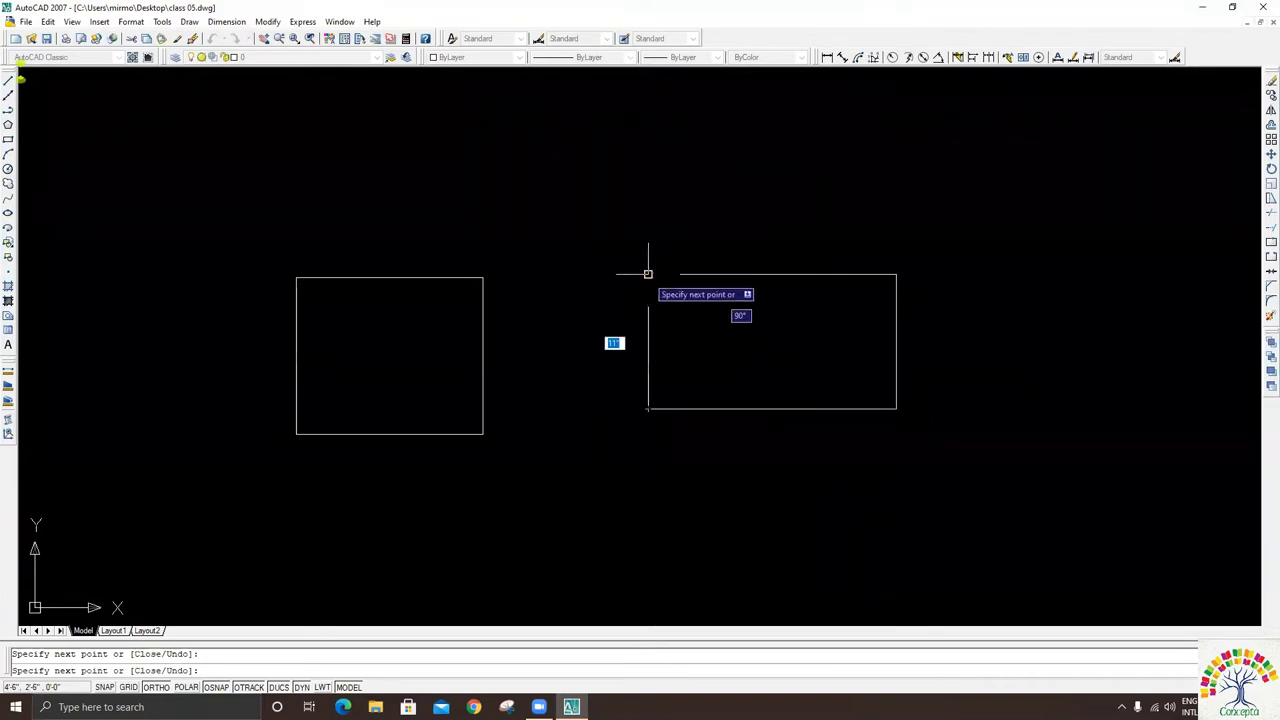
{"action": "key", "text": "Escape"}
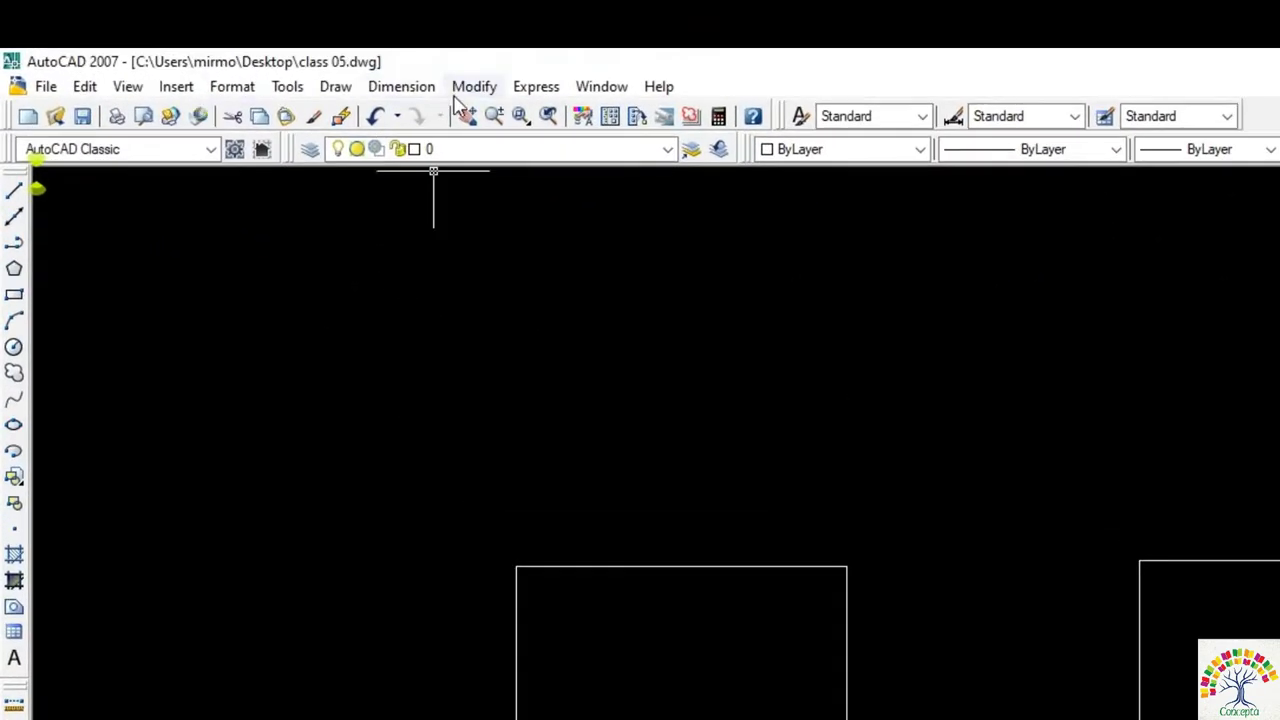
{"action": "left_click", "coordinate": [460, 88]}
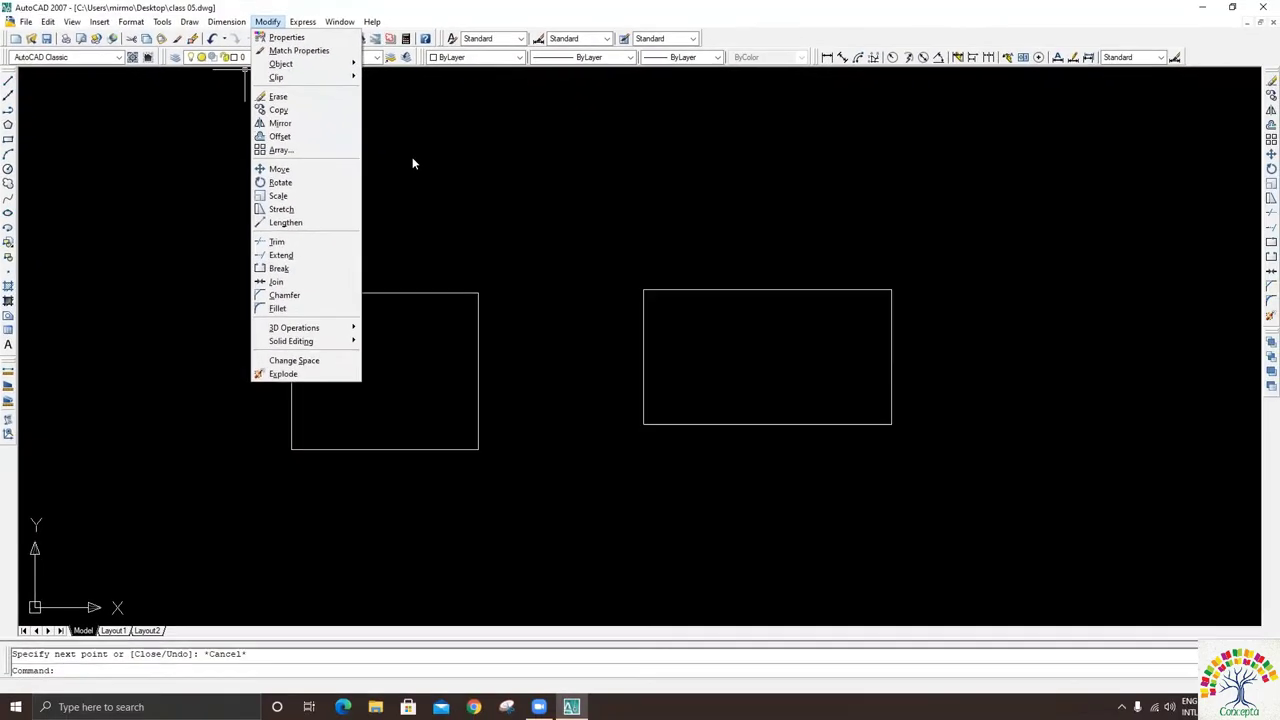
{"action": "left_click", "coordinate": [405, 165]}
{"action": "left_click", "coordinate": [396, 173]}
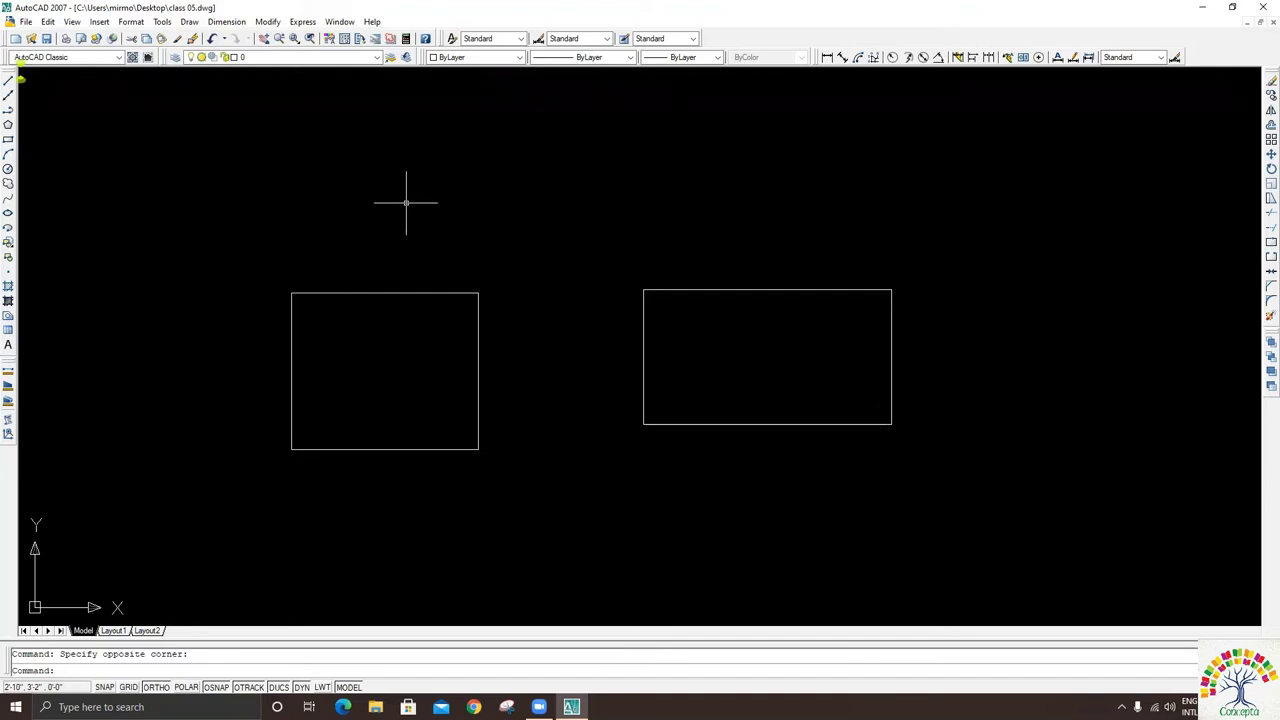
{"action": "key", "text": "Escape"}
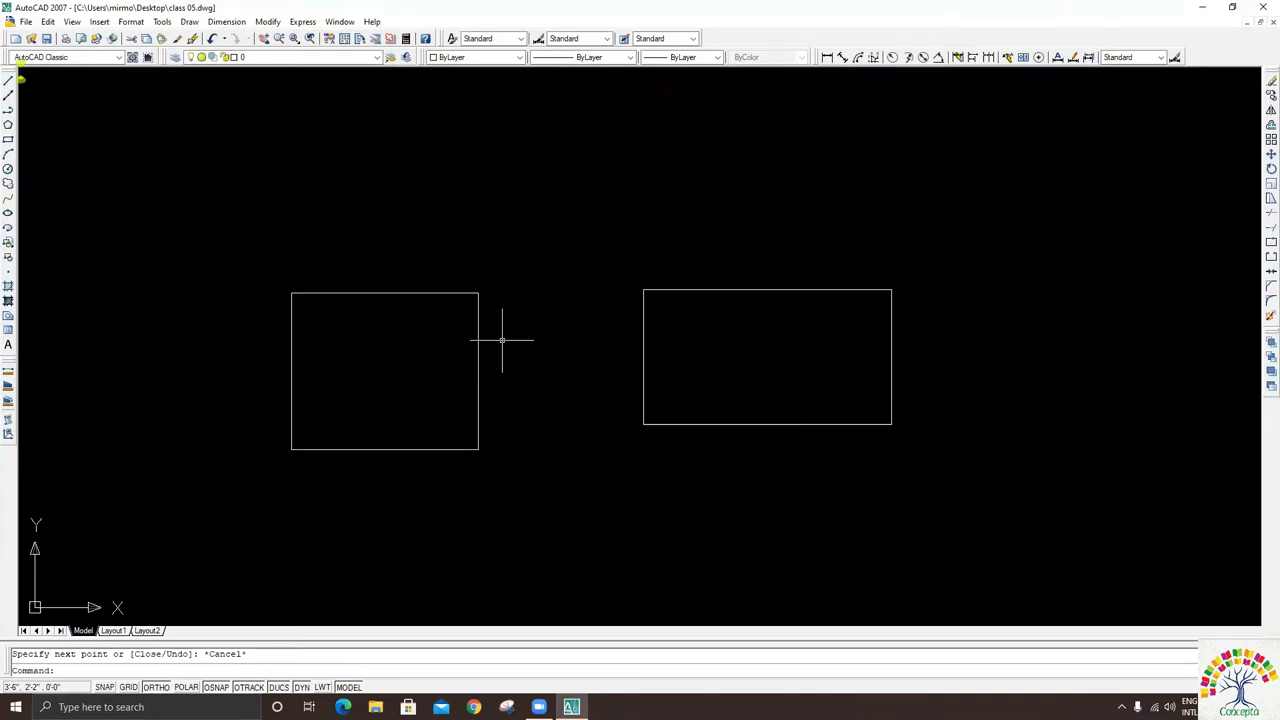
{"action": "double_click", "coordinate": [406, 202]}
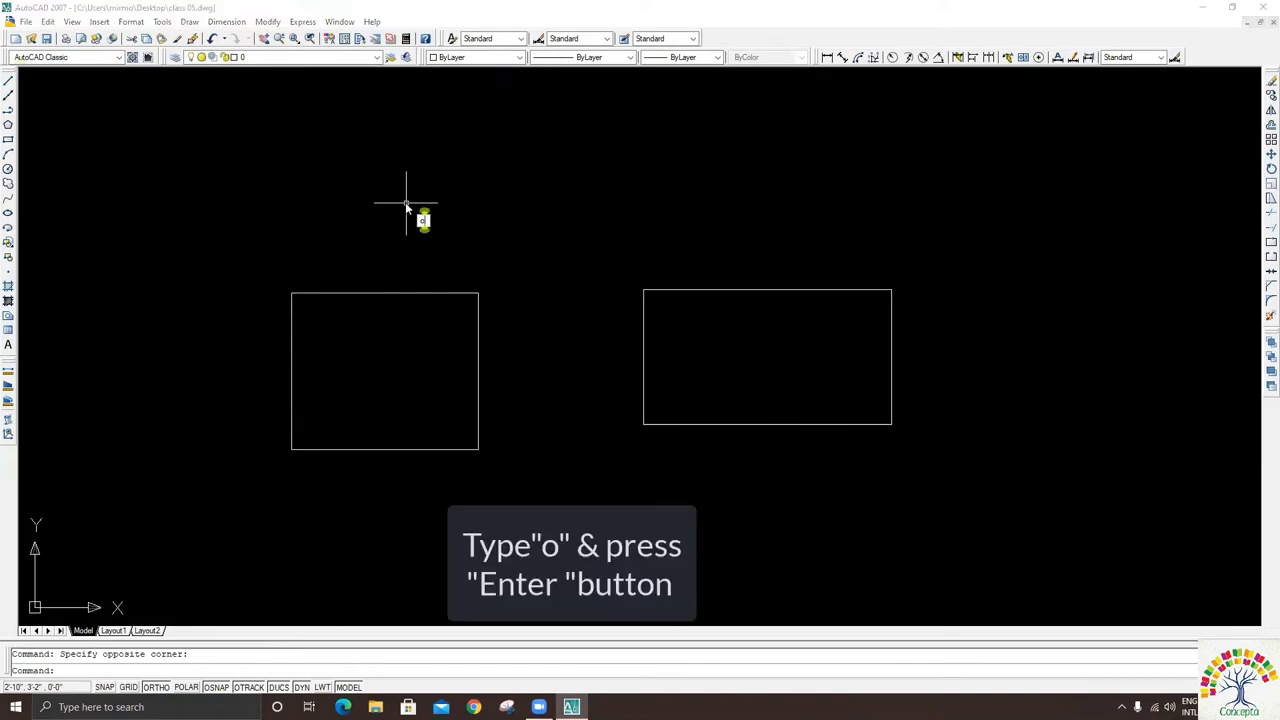
{"action": "type", "text": "o"}
{"action": "key", "text": "Return"}
{"action": "left_click", "coordinate": [270, 24]}
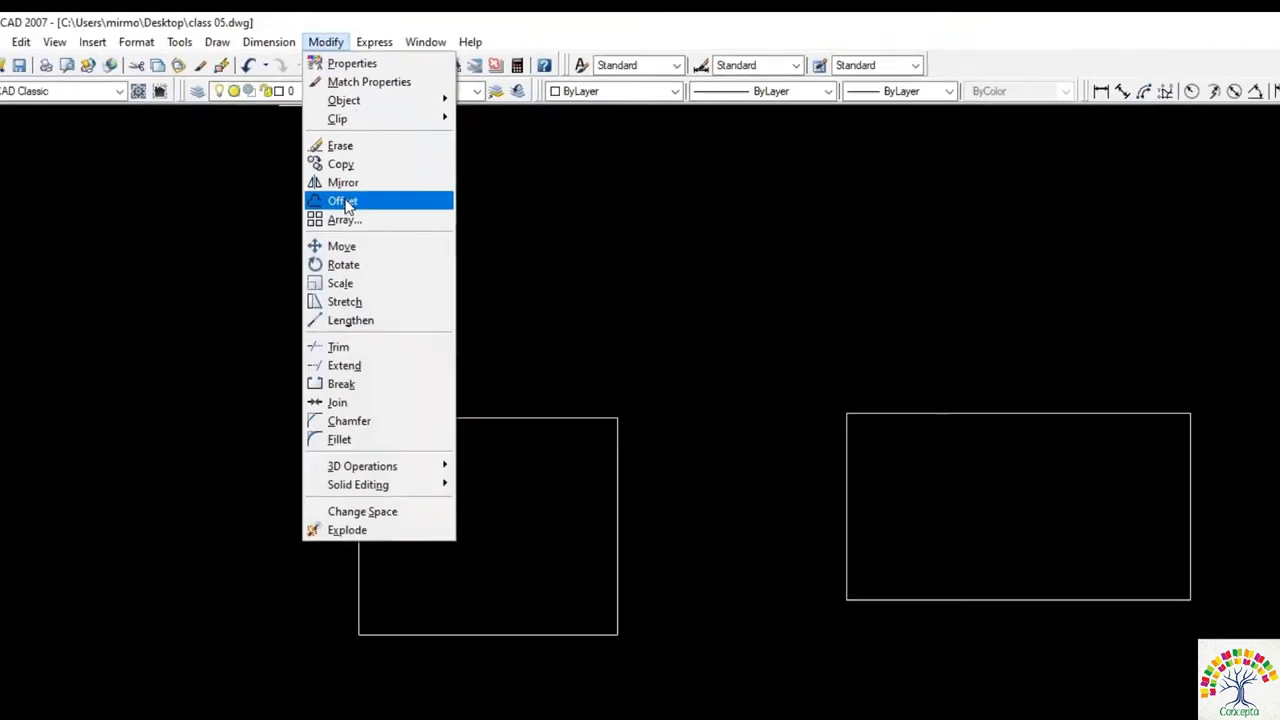
{"action": "left_click", "coordinate": [343, 201]}
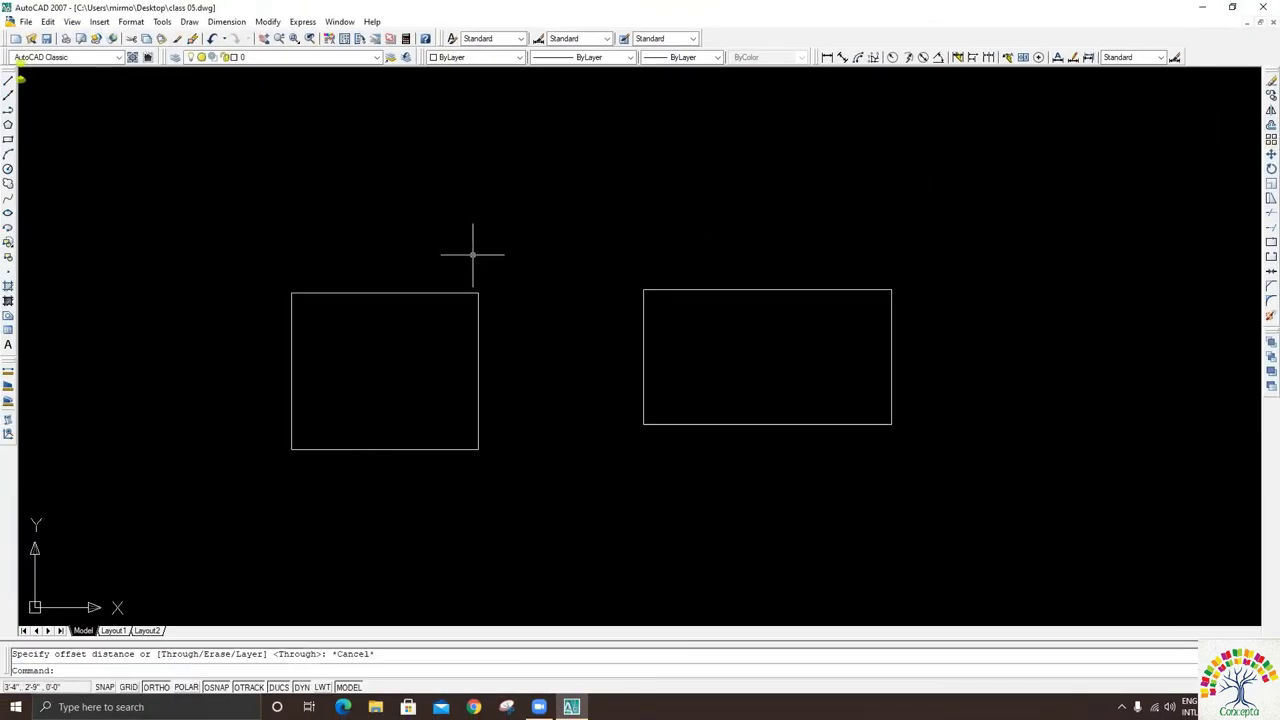
- Offset the left rectangle outward by 5 twice, producing two larger concentric rectangles
{"action": "type", "text": "o"}
{"action": "key", "text": "Return"}
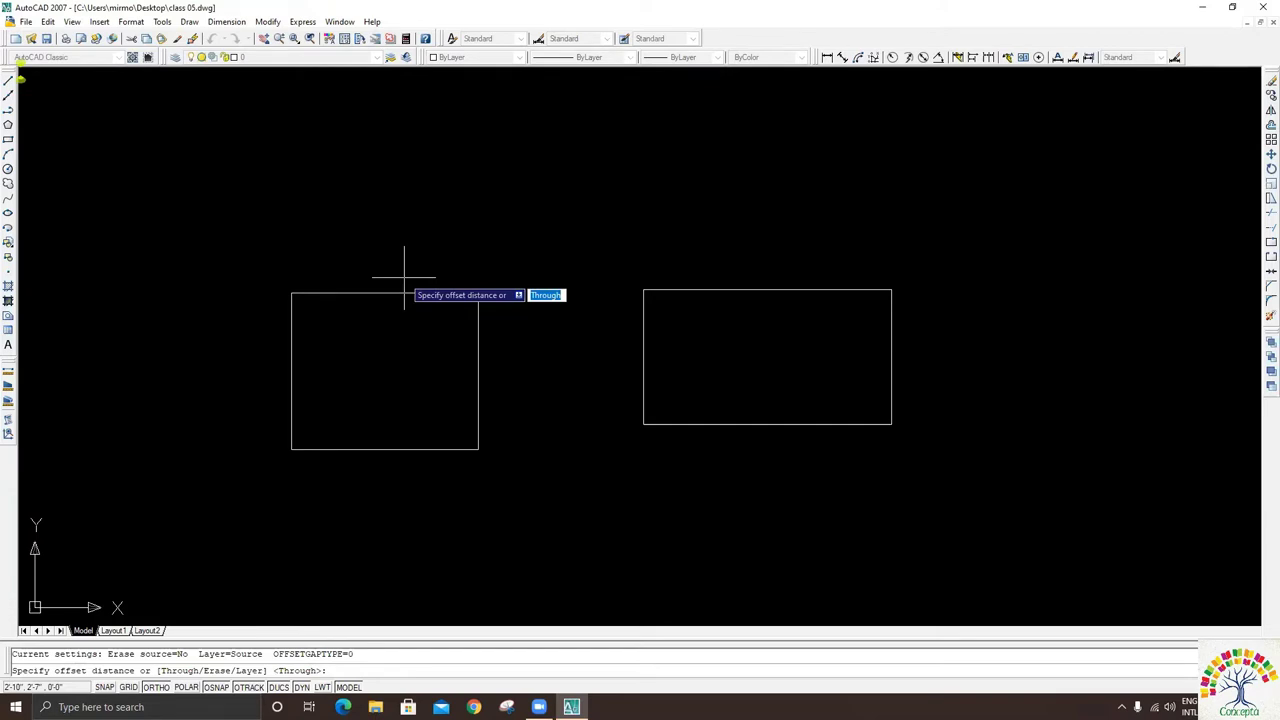
{"action": "type", "text": "5"}
{"action": "key", "text": "Return"}
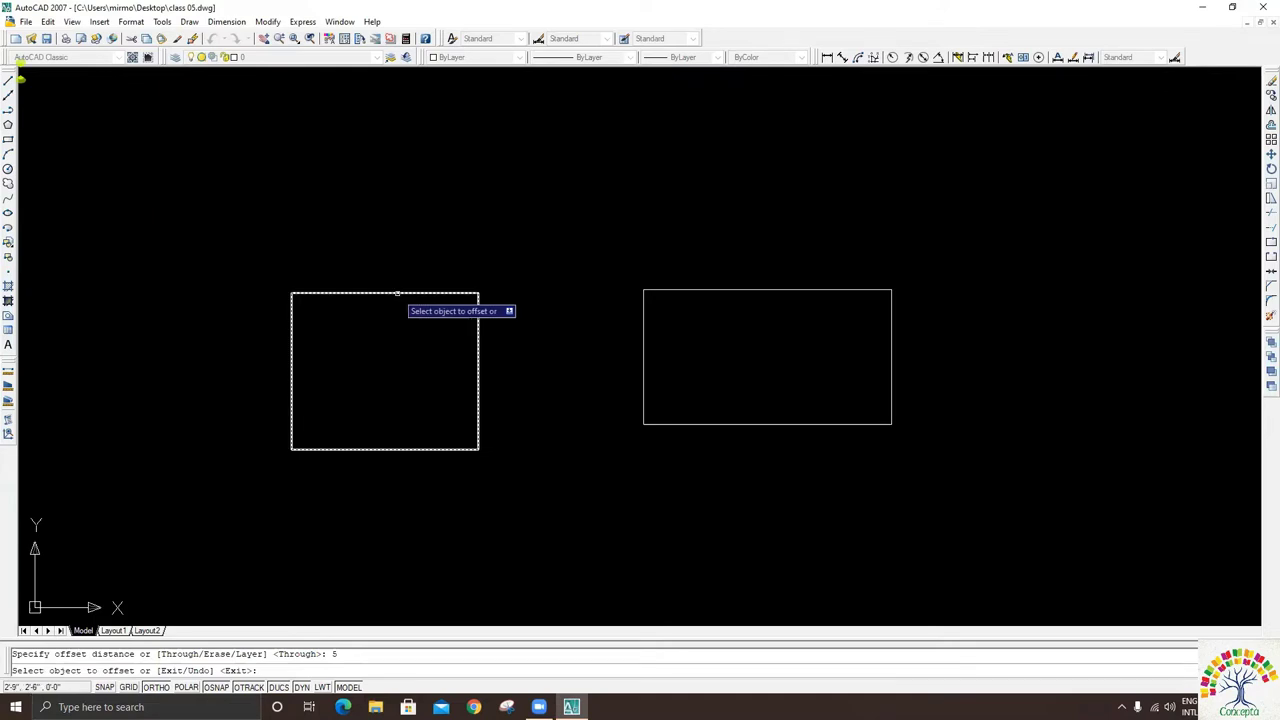
{"action": "left_click", "coordinate": [397, 294]}
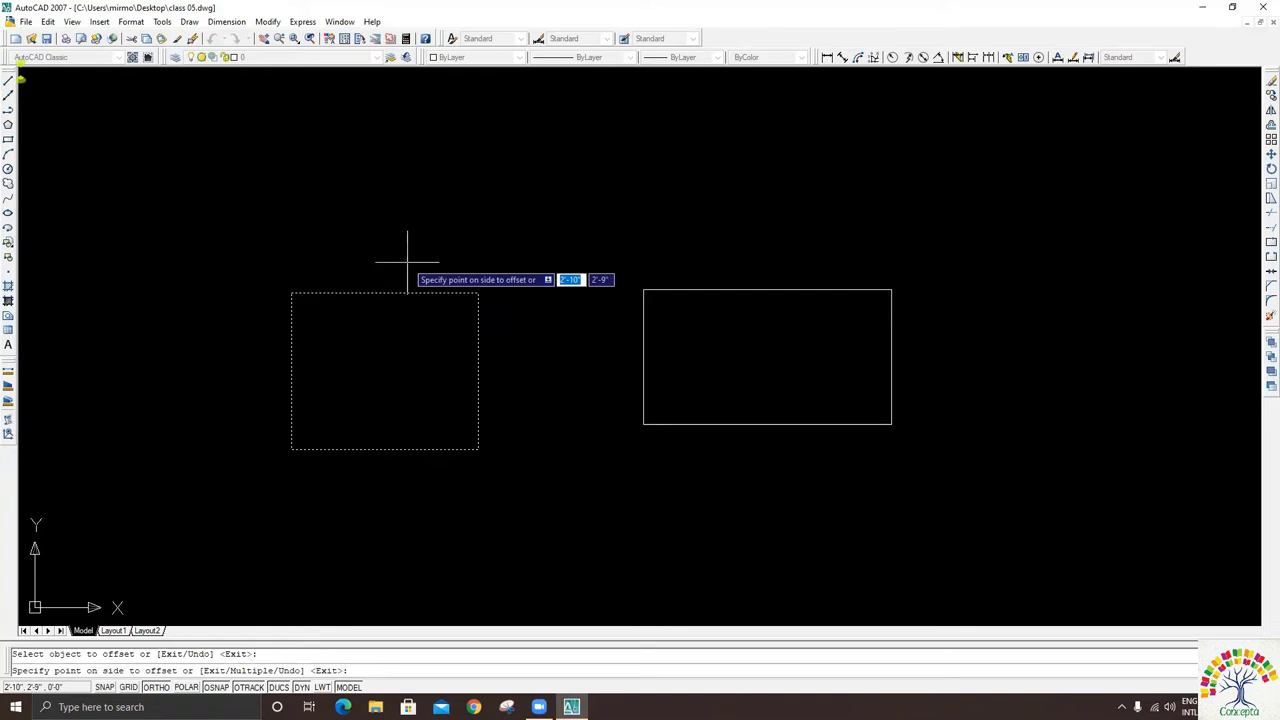
{"action": "left_click", "coordinate": [407, 262]}
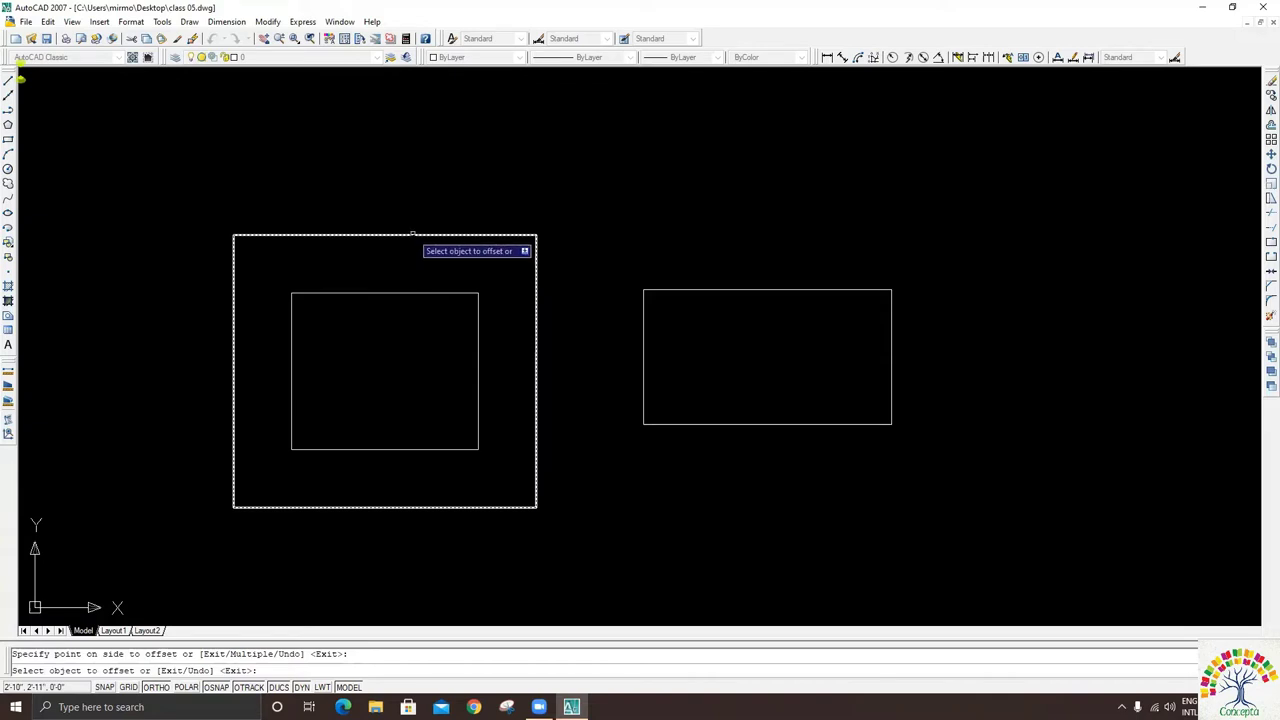
{"action": "left_click", "coordinate": [412, 235]}
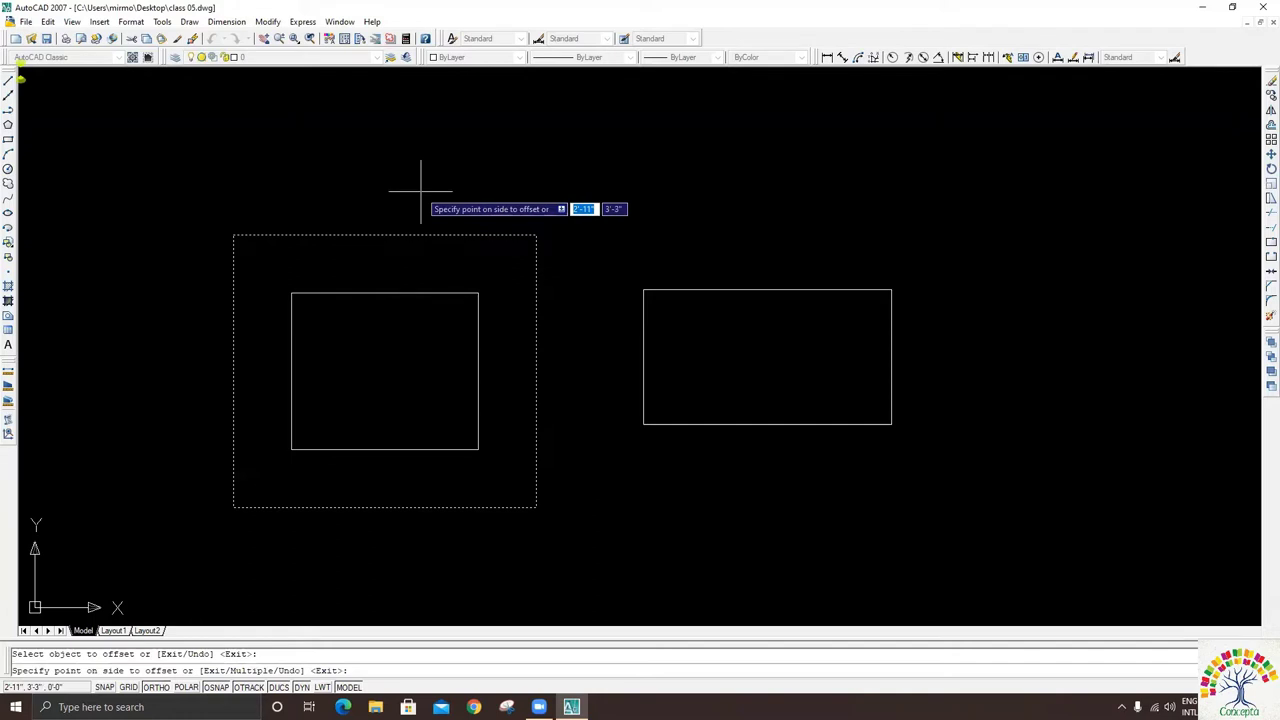
{"action": "left_click", "coordinate": [420, 190]}
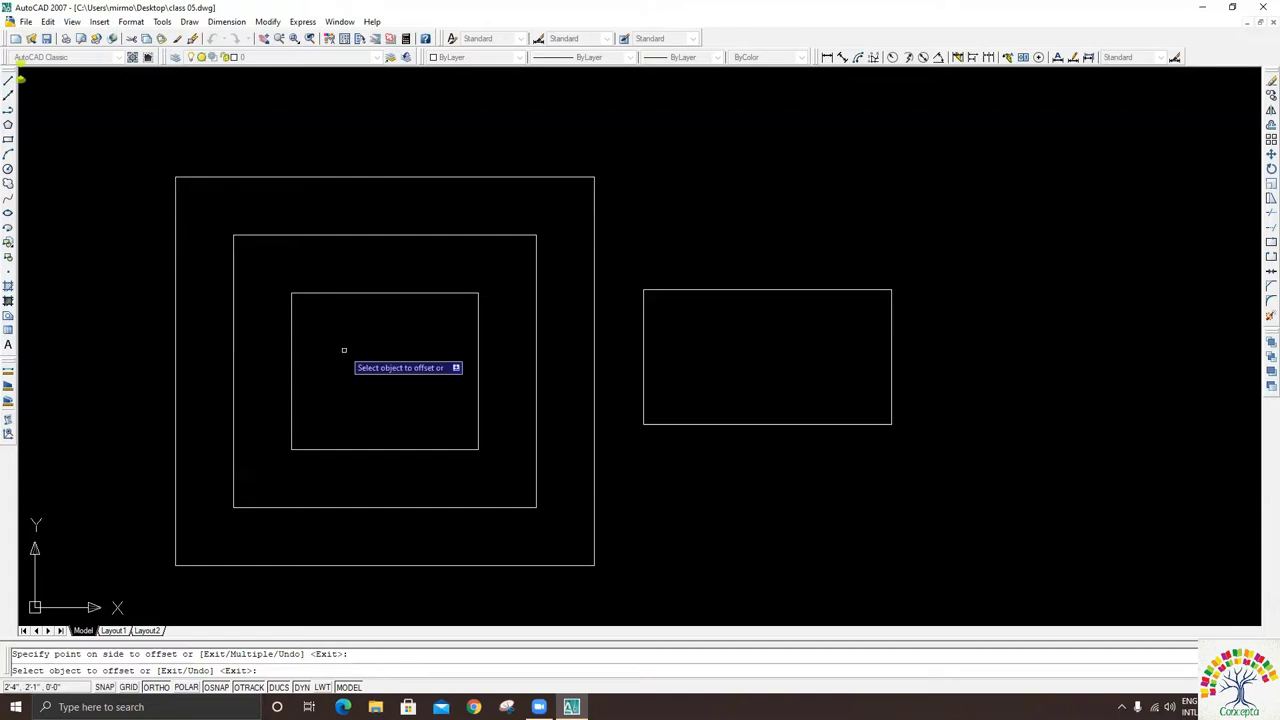
{"action": "key", "text": "Escape"}
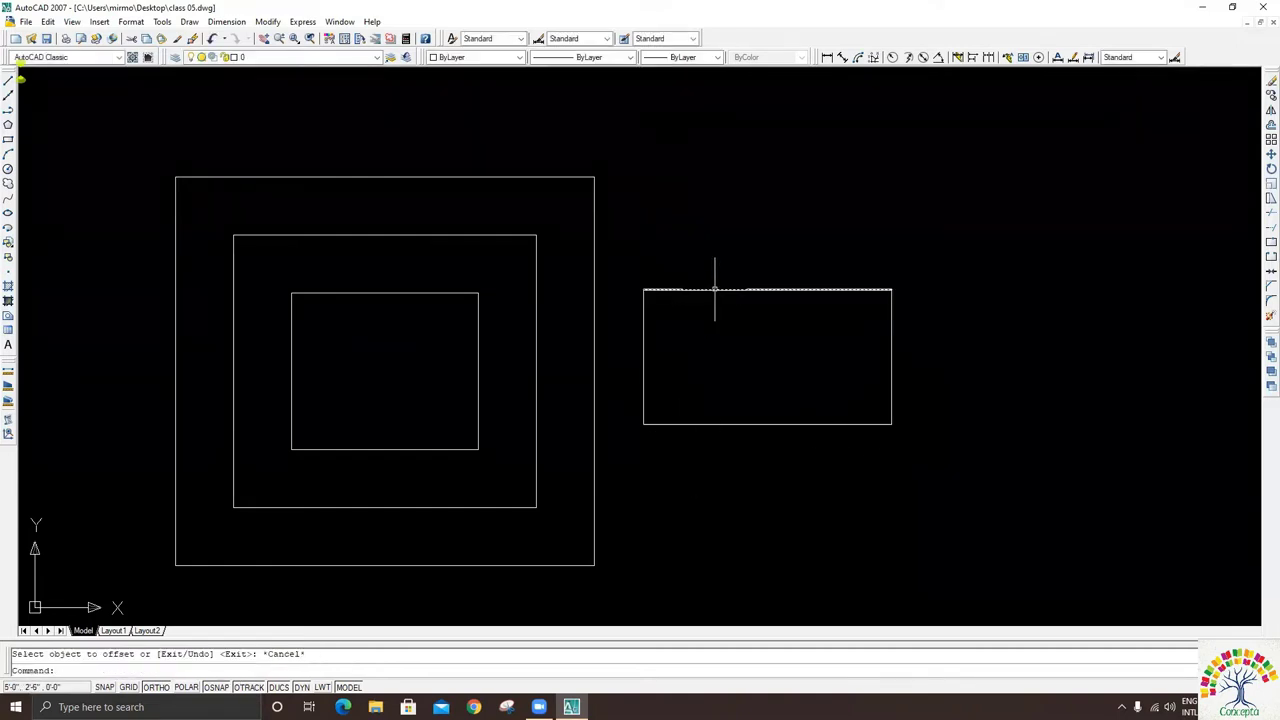
- Offset the right rectangle's top, right, bottom and left edges 5 inches outward
{"action": "key", "text": "Return"}
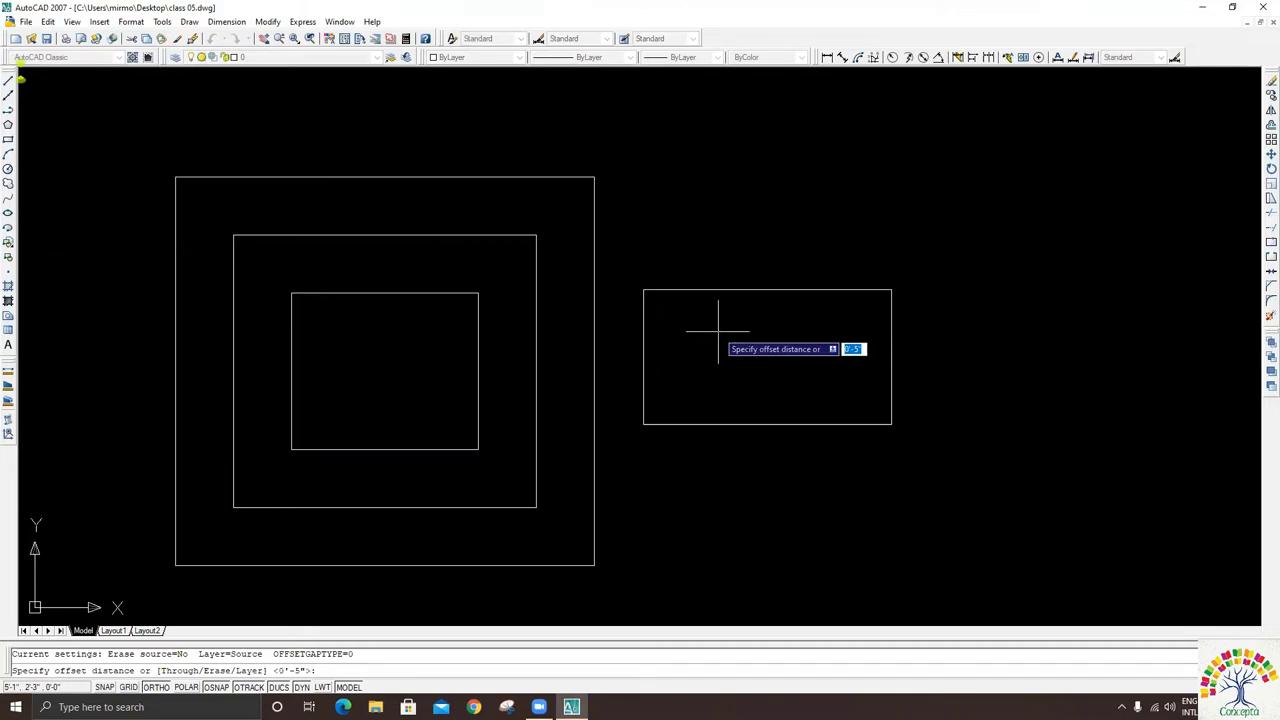
{"action": "key", "text": "Return"}
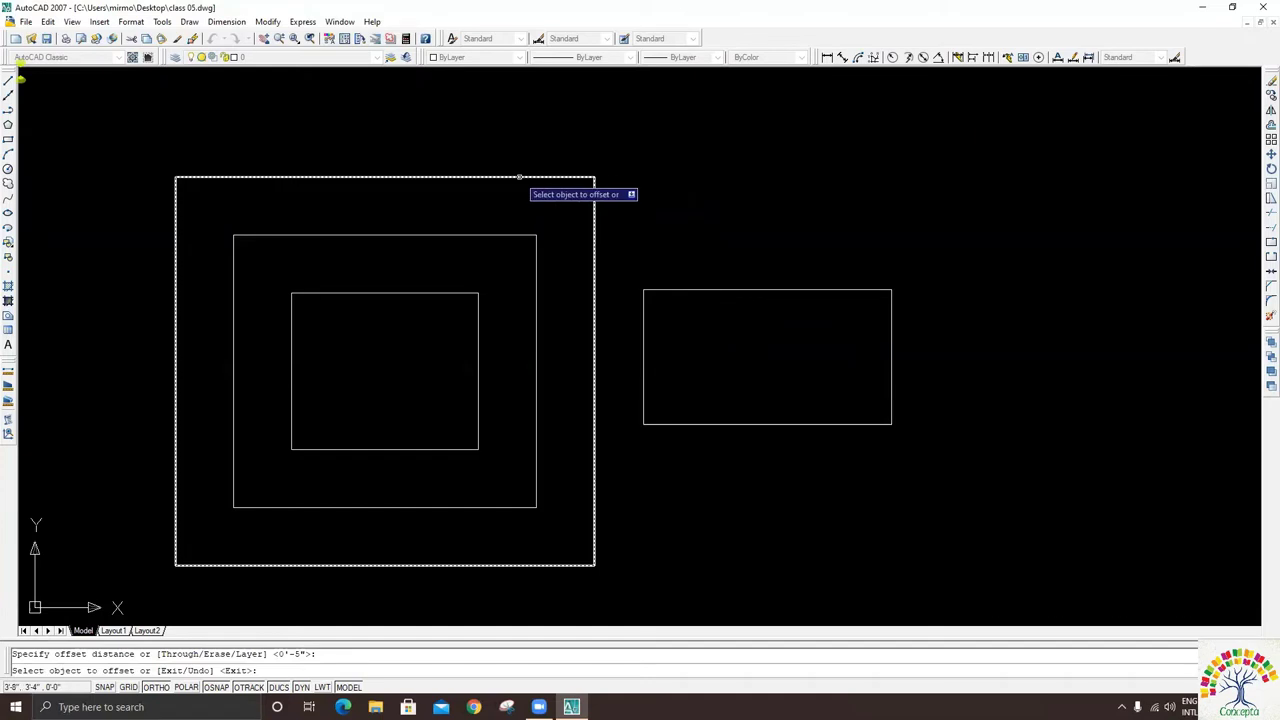
{"action": "left_click", "coordinate": [788, 290]}
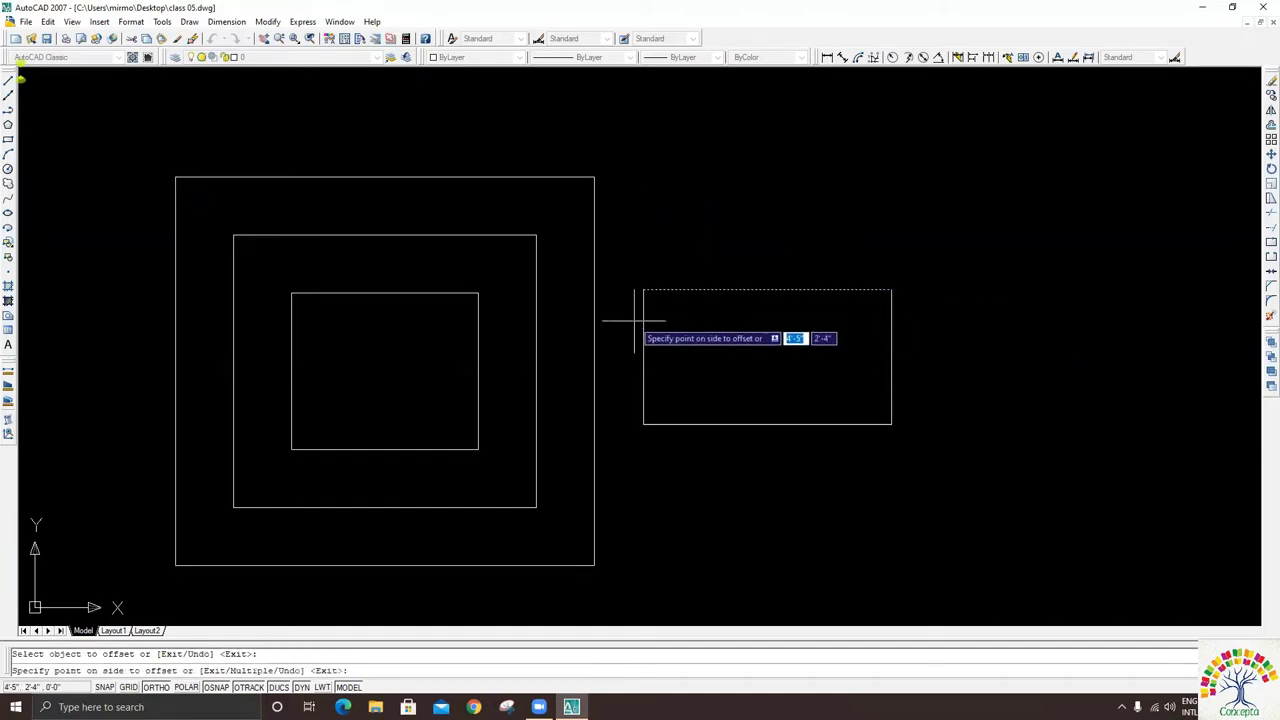
{"action": "left_click", "coordinate": [912, 262]}
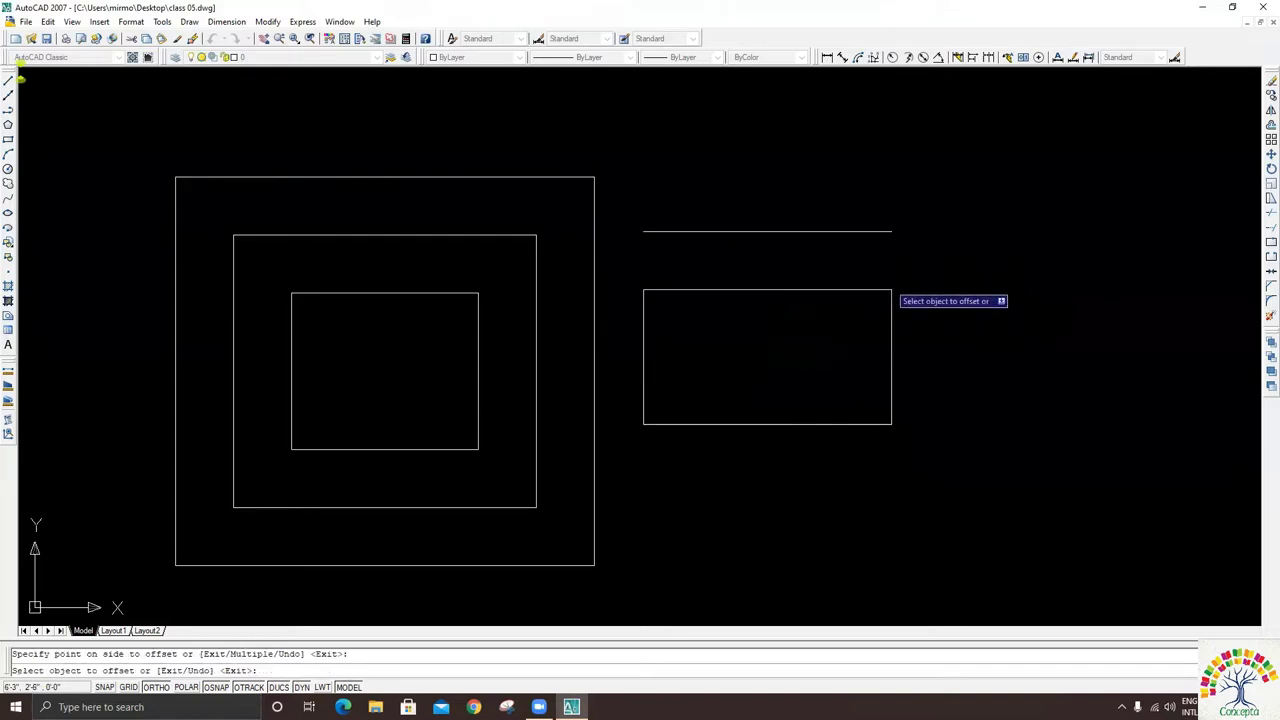
{"action": "left_click", "coordinate": [891, 357]}
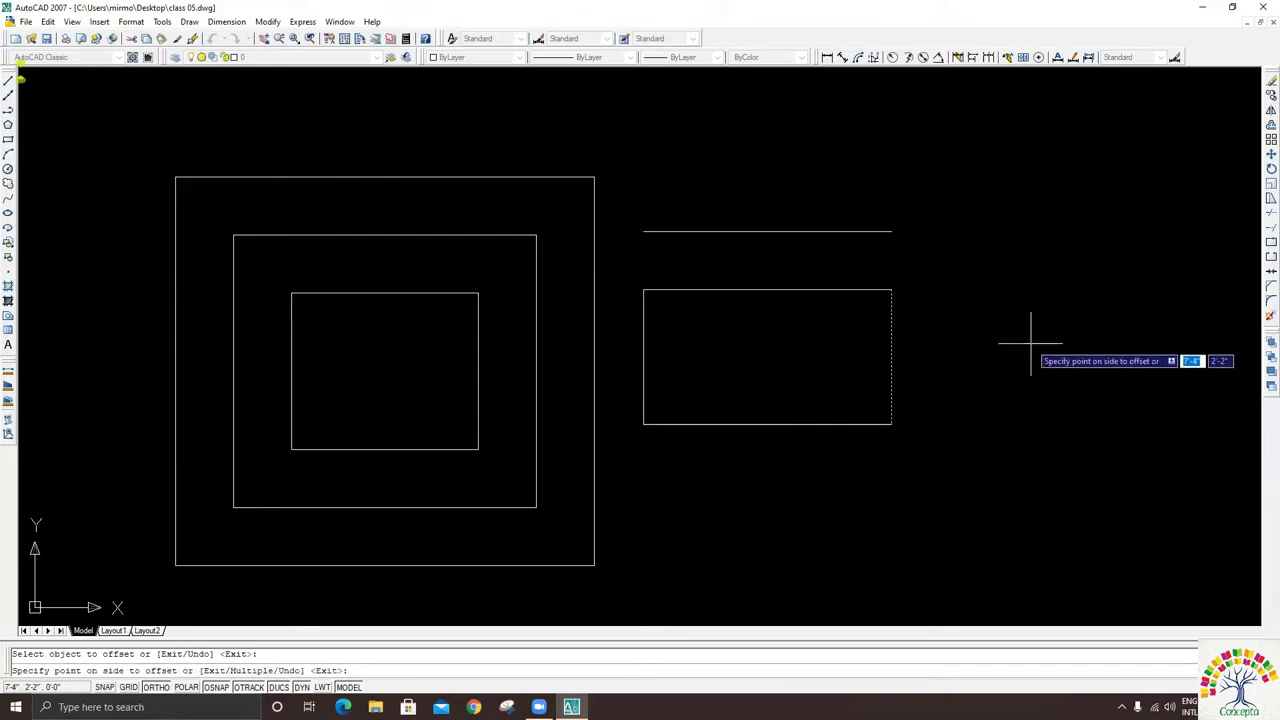
{"action": "left_click", "coordinate": [1023, 337]}
{"action": "left_click", "coordinate": [643, 357]}
{"action": "left_click", "coordinate": [608, 371]}
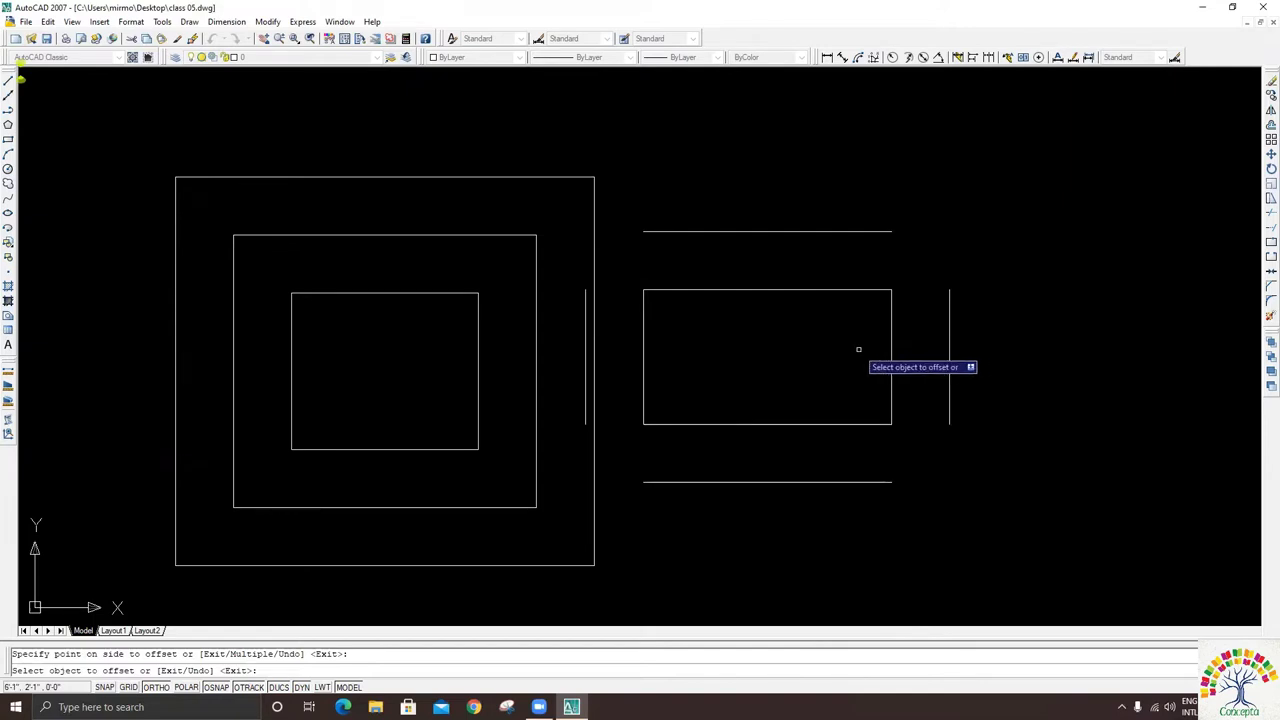
{"action": "key", "text": "Escape"}
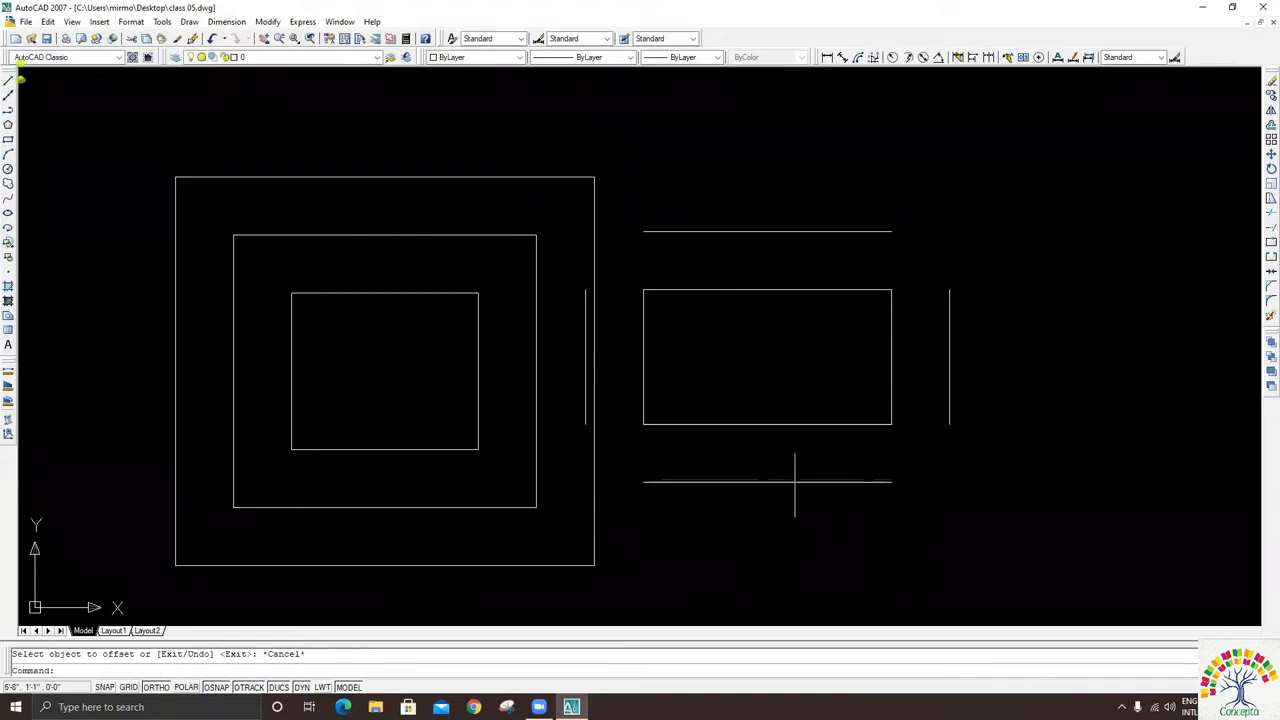
{"action": "left_click", "coordinate": [951, 383]}
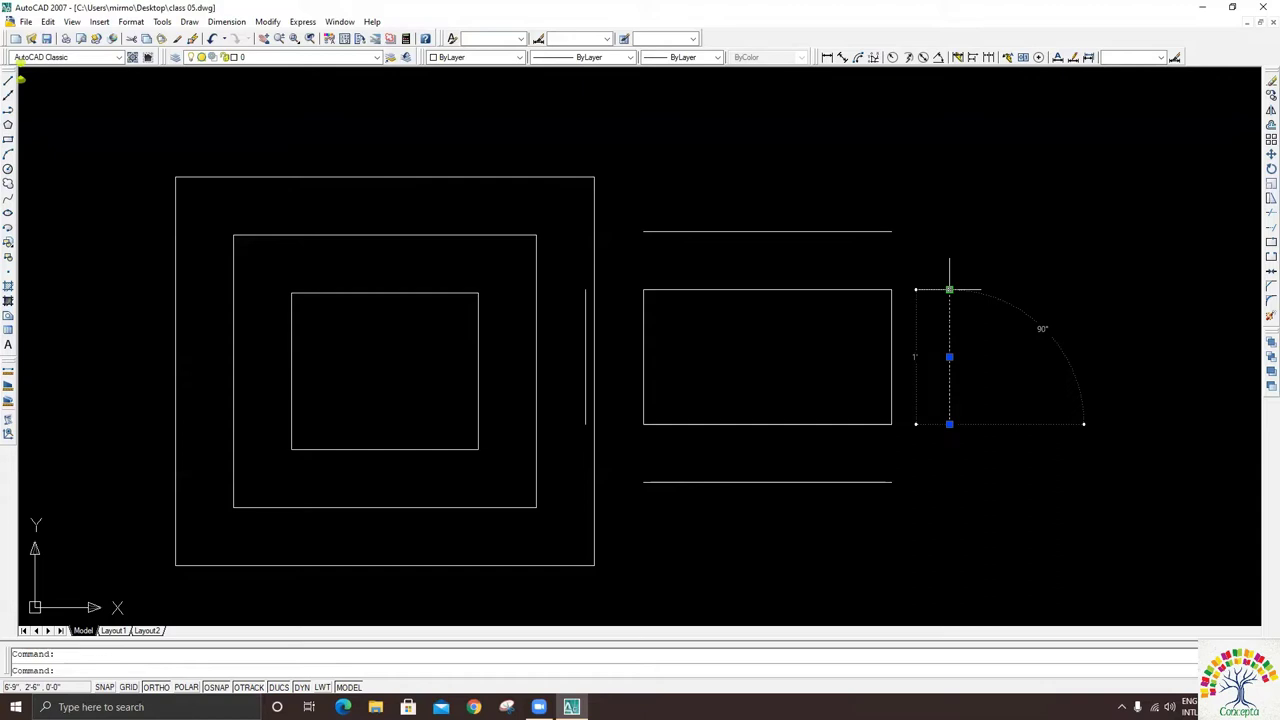
- Stretch the right vertical offset line's top end up to the top line's level
{"action": "left_click", "coordinate": [949, 289]}
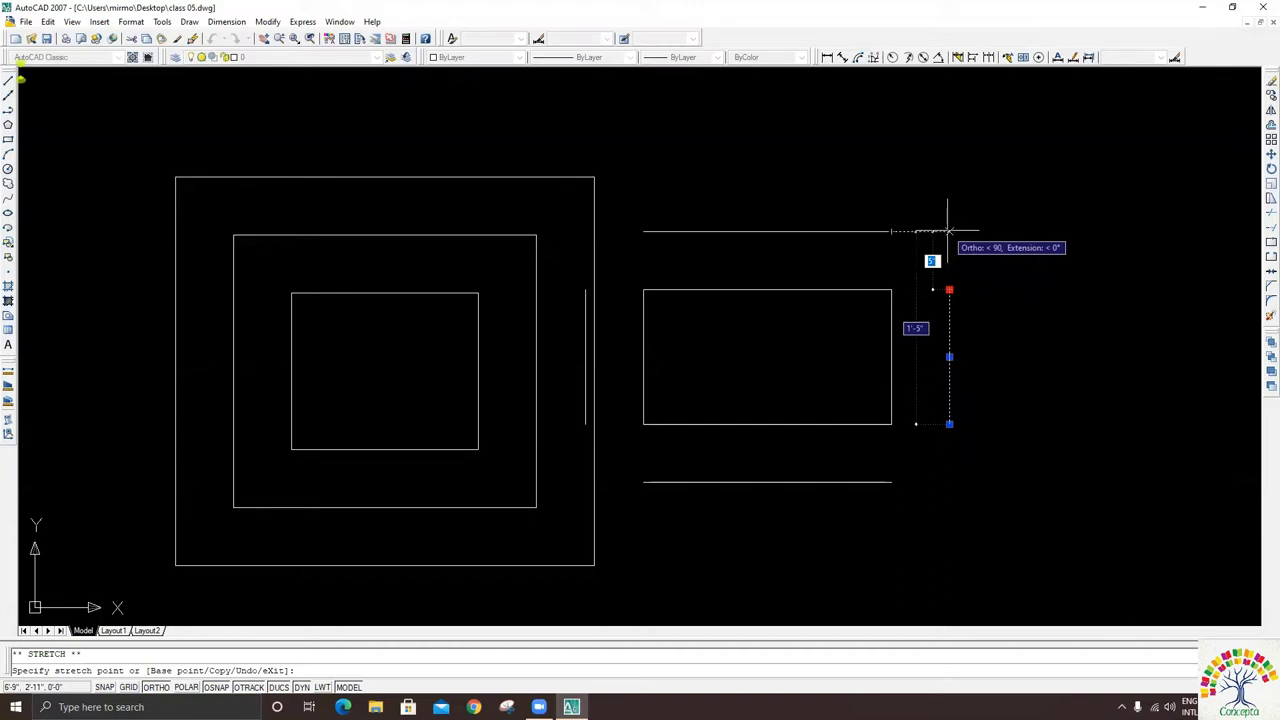
{"action": "left_click", "coordinate": [949, 231]}
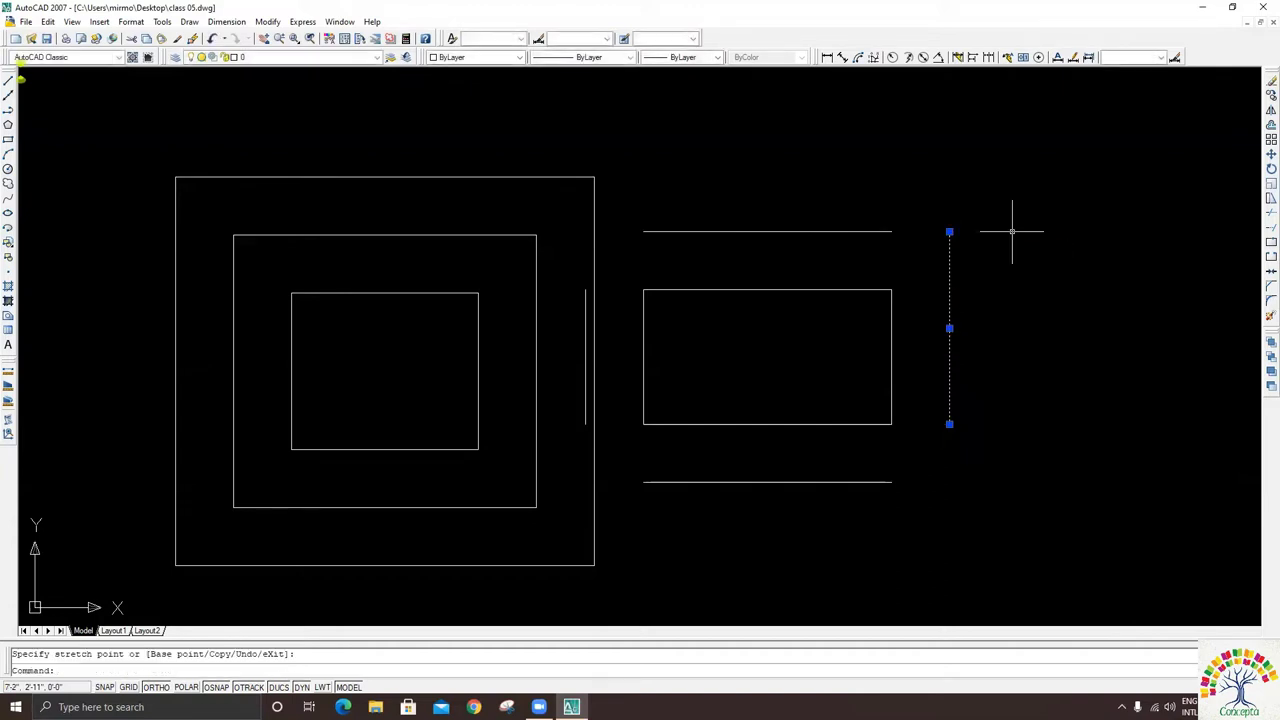
{"action": "key", "text": "Escape"}
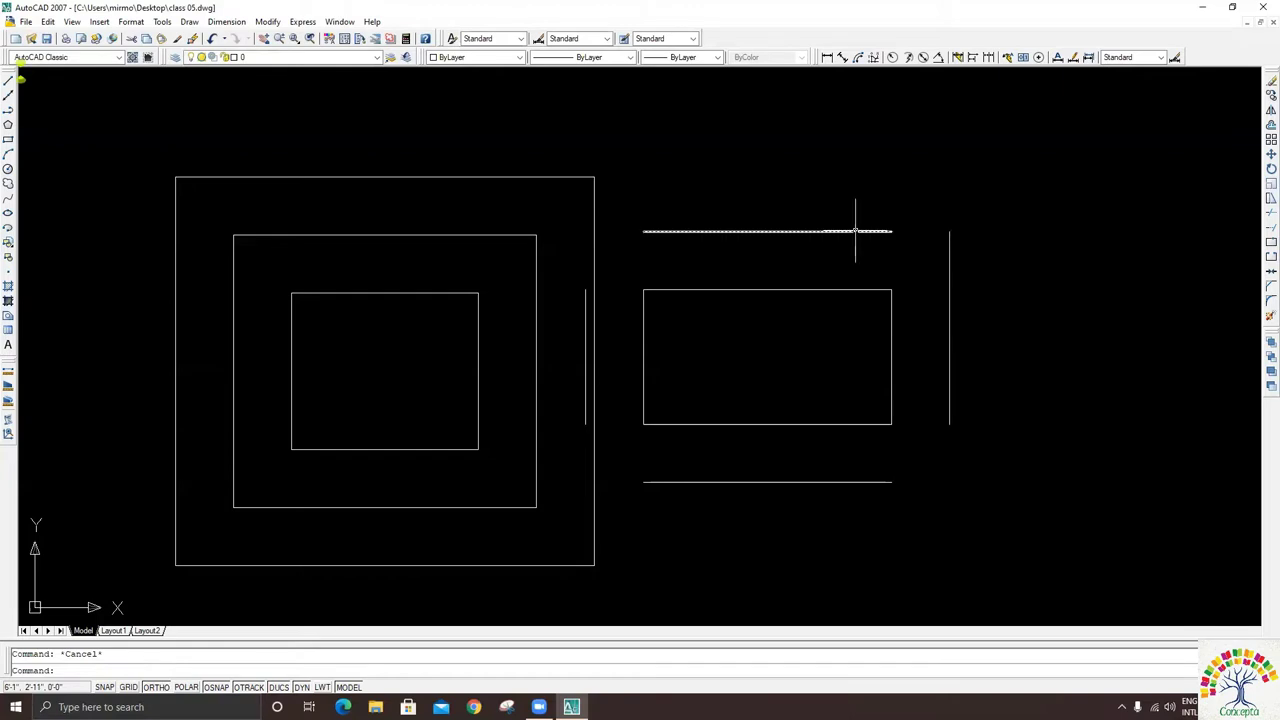
- Stretch the top offset line's right end to meet the right vertical line
{"action": "left_click", "coordinate": [857, 231]}
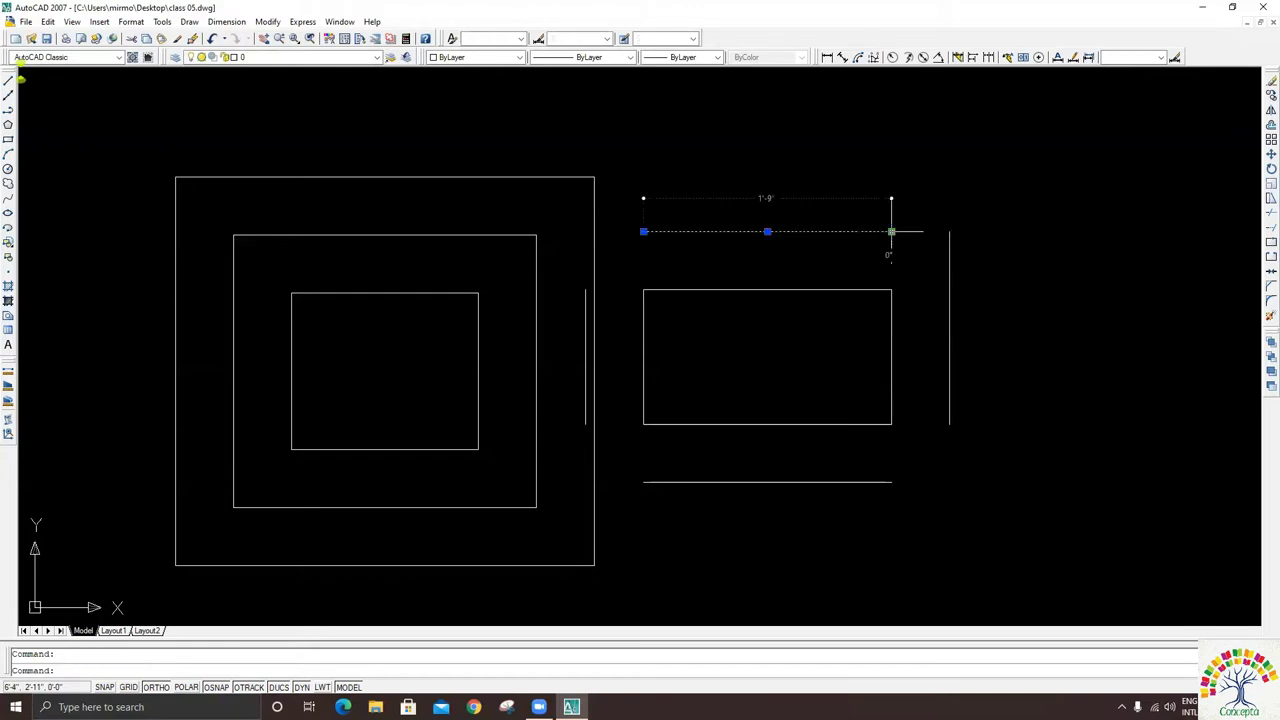
{"action": "left_click", "coordinate": [891, 231]}
{"action": "left_click", "coordinate": [949, 231]}
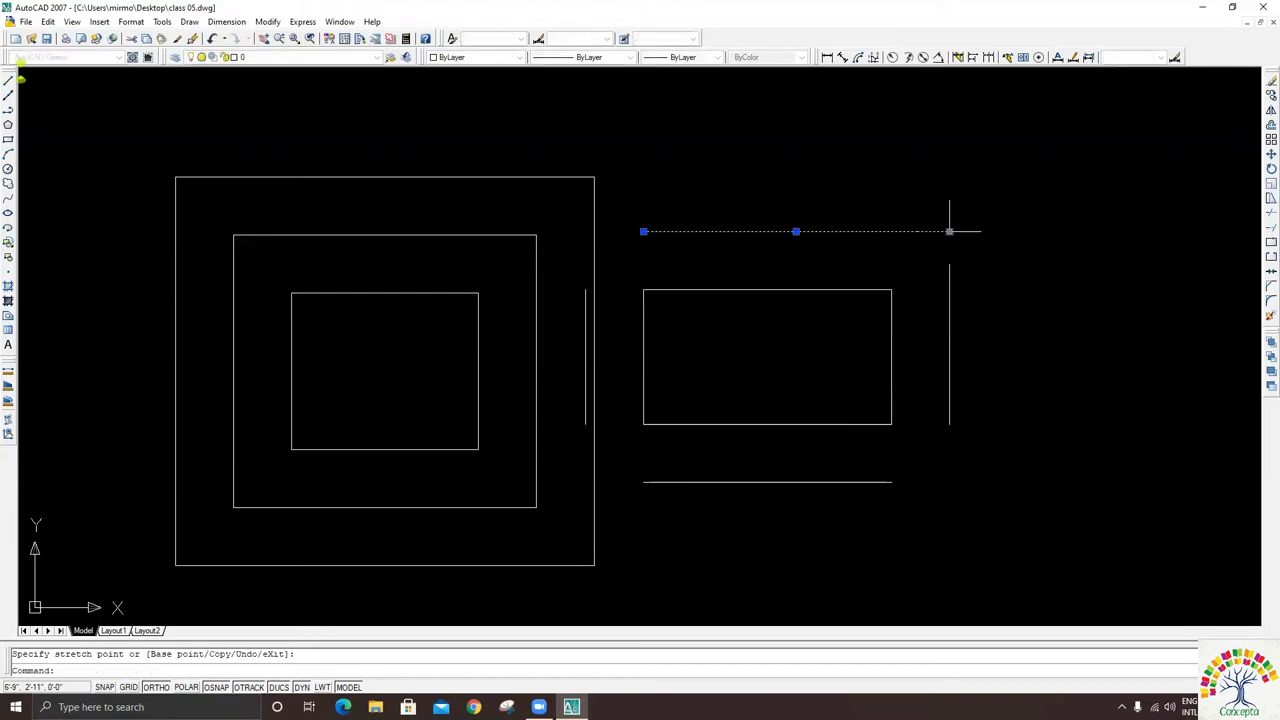
{"action": "key", "text": "Escape"}
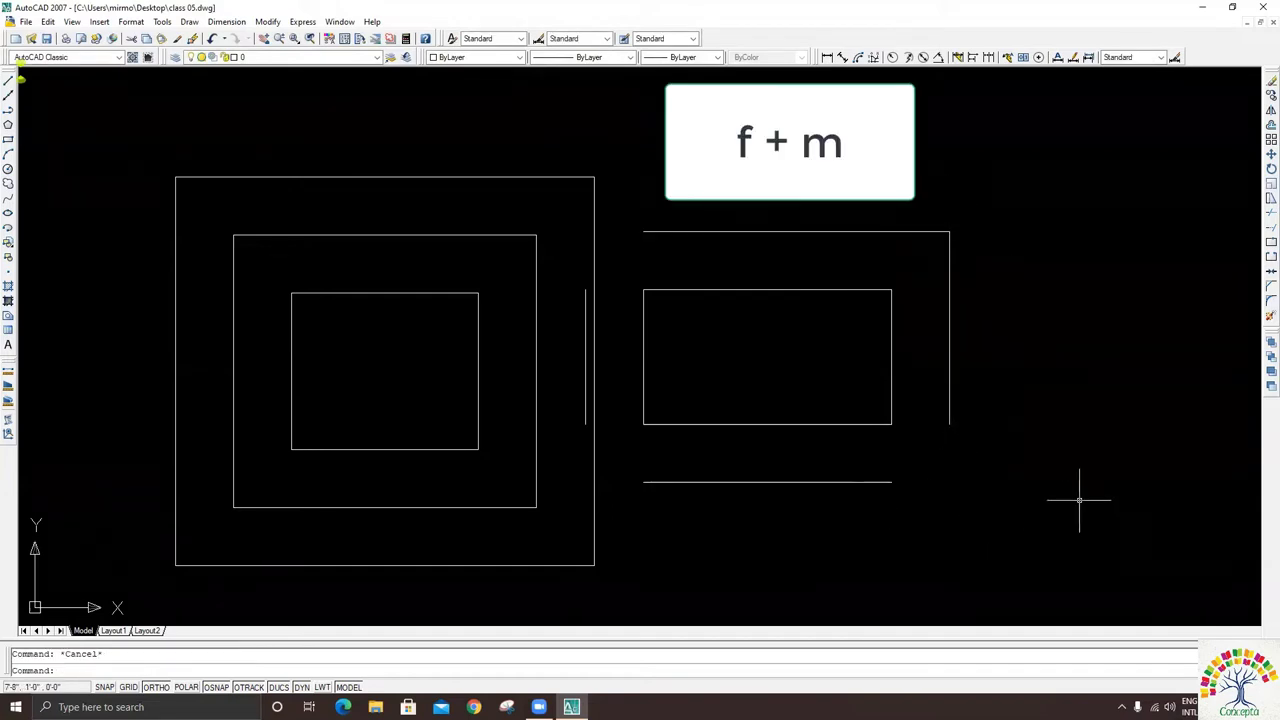
- Fillet Multiple the offset lines at the bottom-right, bottom-left and top-left corners
{"action": "type", "text": "f"}
{"action": "key", "text": "Return"}
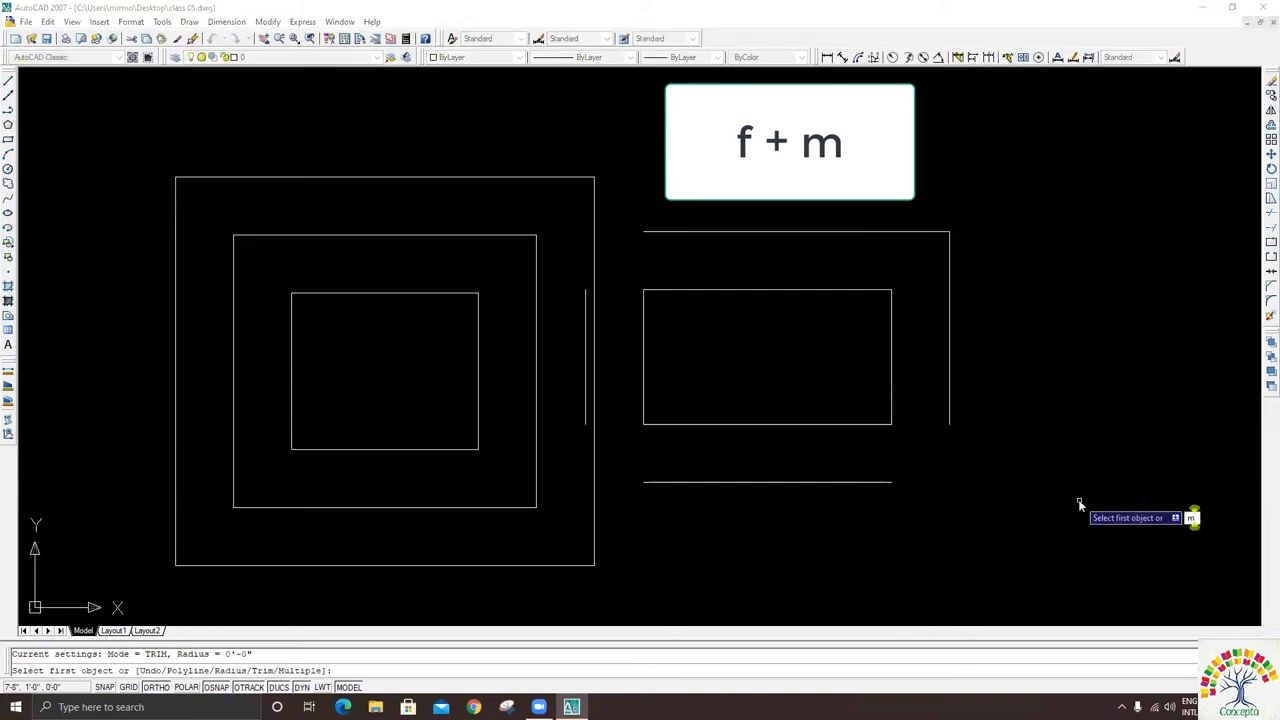
{"action": "type", "text": "m"}
{"action": "key", "text": "Return"}
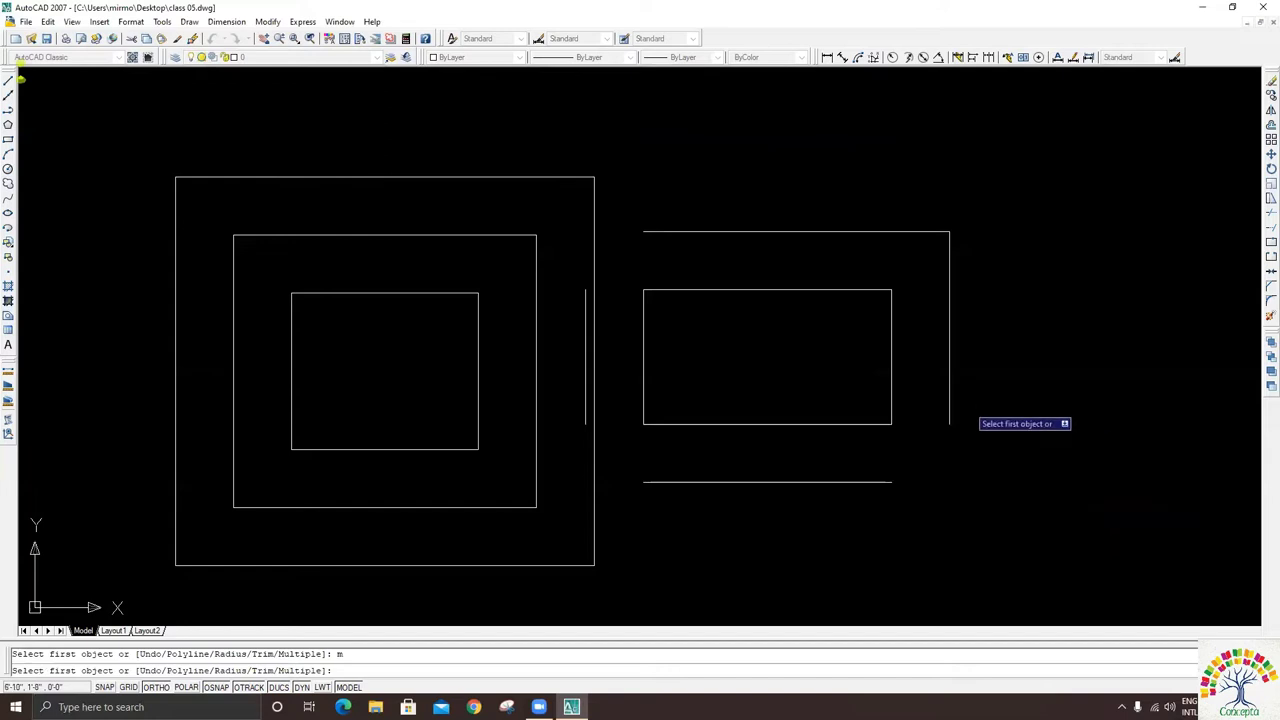
{"action": "left_click", "coordinate": [949, 400]}
{"action": "left_click", "coordinate": [874, 482]}
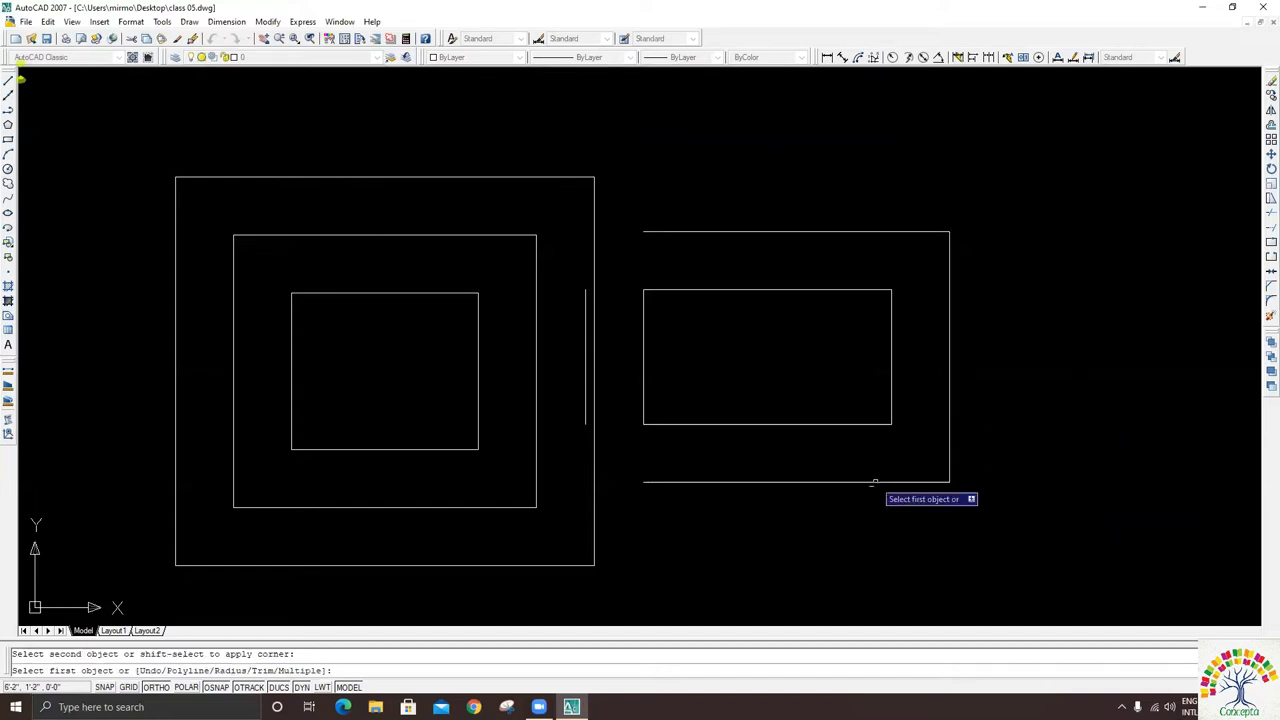
{"action": "left_click", "coordinate": [586, 375]}
{"action": "left_click", "coordinate": [658, 482]}
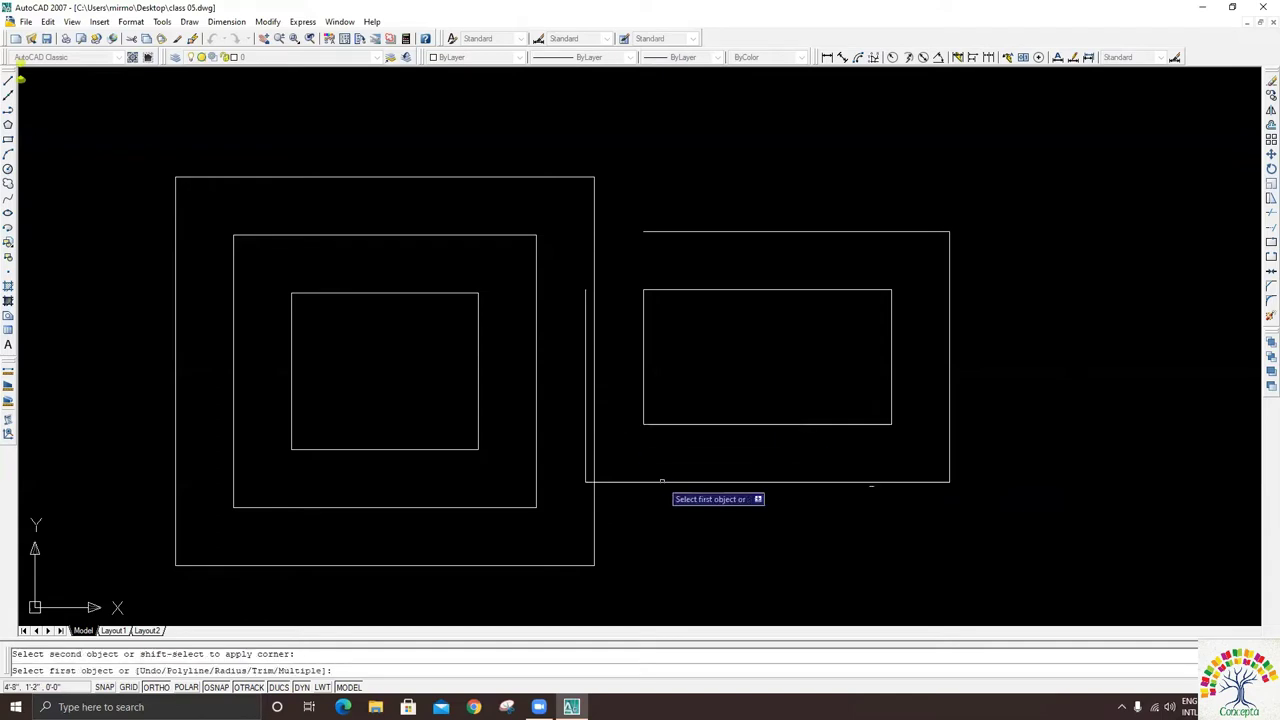
{"action": "left_click", "coordinate": [586, 330]}
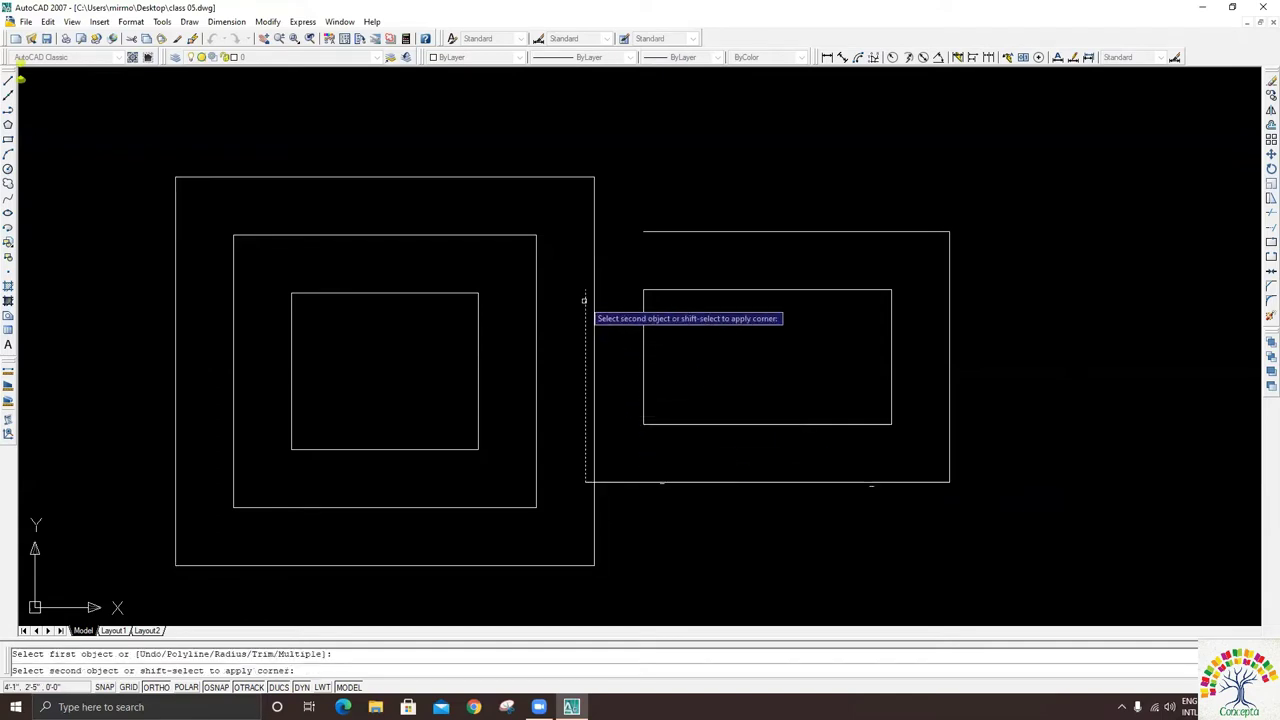
{"action": "left_click", "coordinate": [659, 231]}
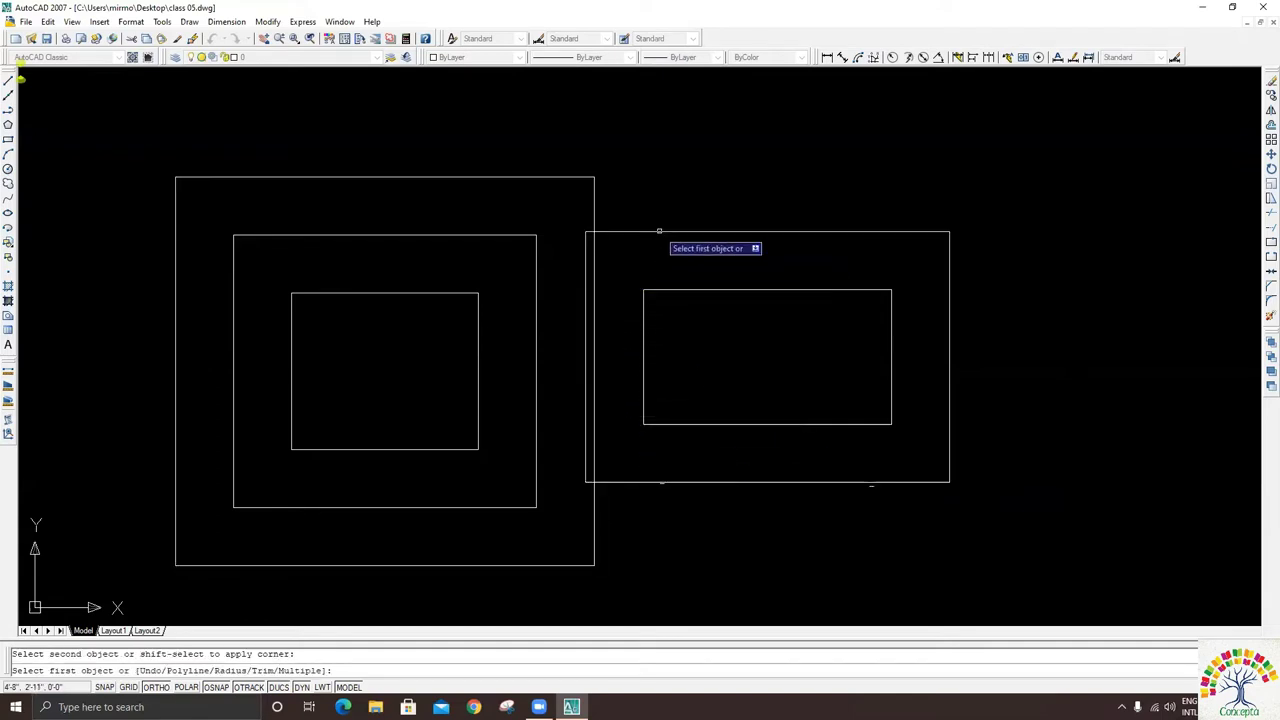
{"action": "scroll", "coordinate": [227, 358], "scroll_direction": "down", "scroll_amount": 3}
{"action": "key", "text": "Escape"}
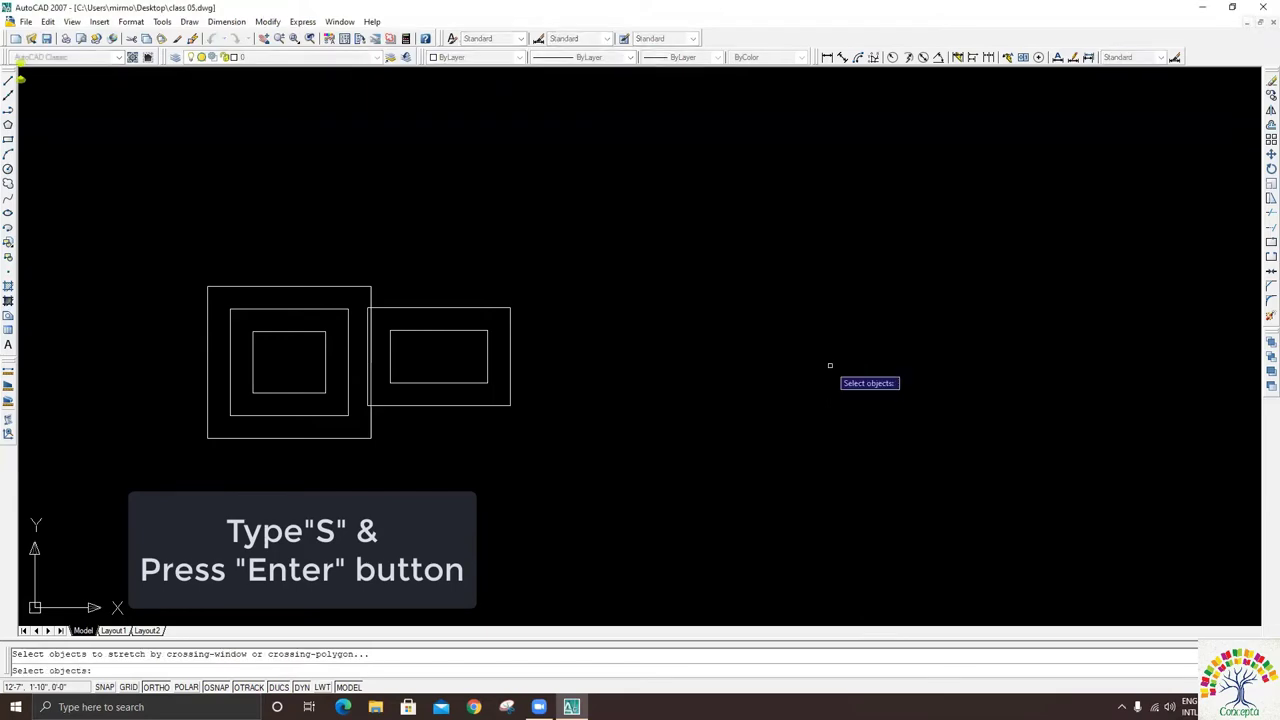
{"action": "left_click", "coordinate": [267, 21]}
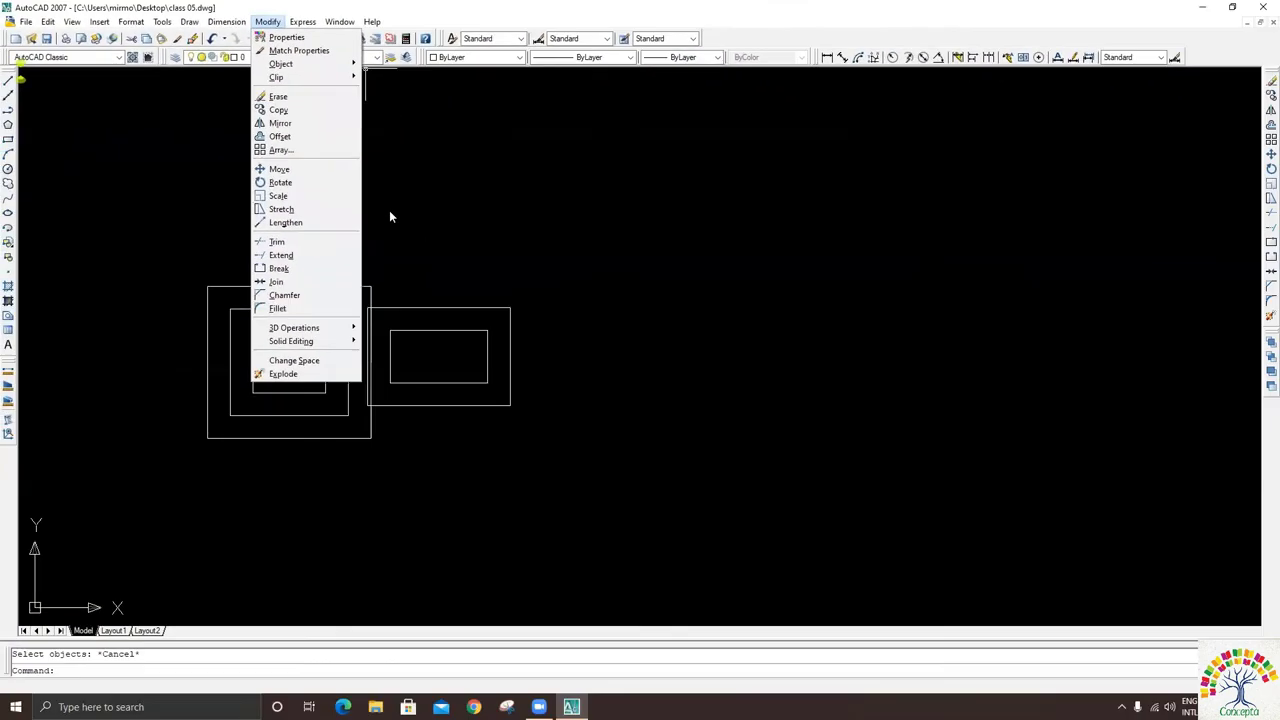
{"action": "key", "text": "Escape"}
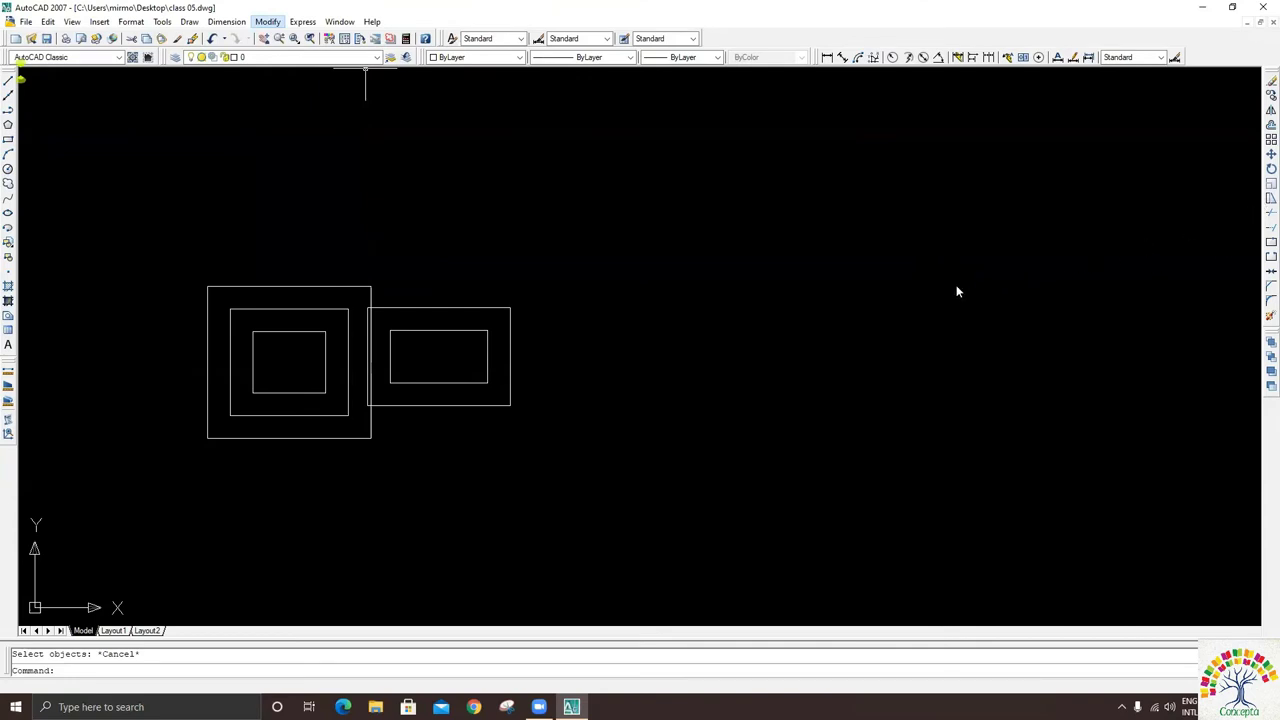
{"action": "key", "text": "Escape"}
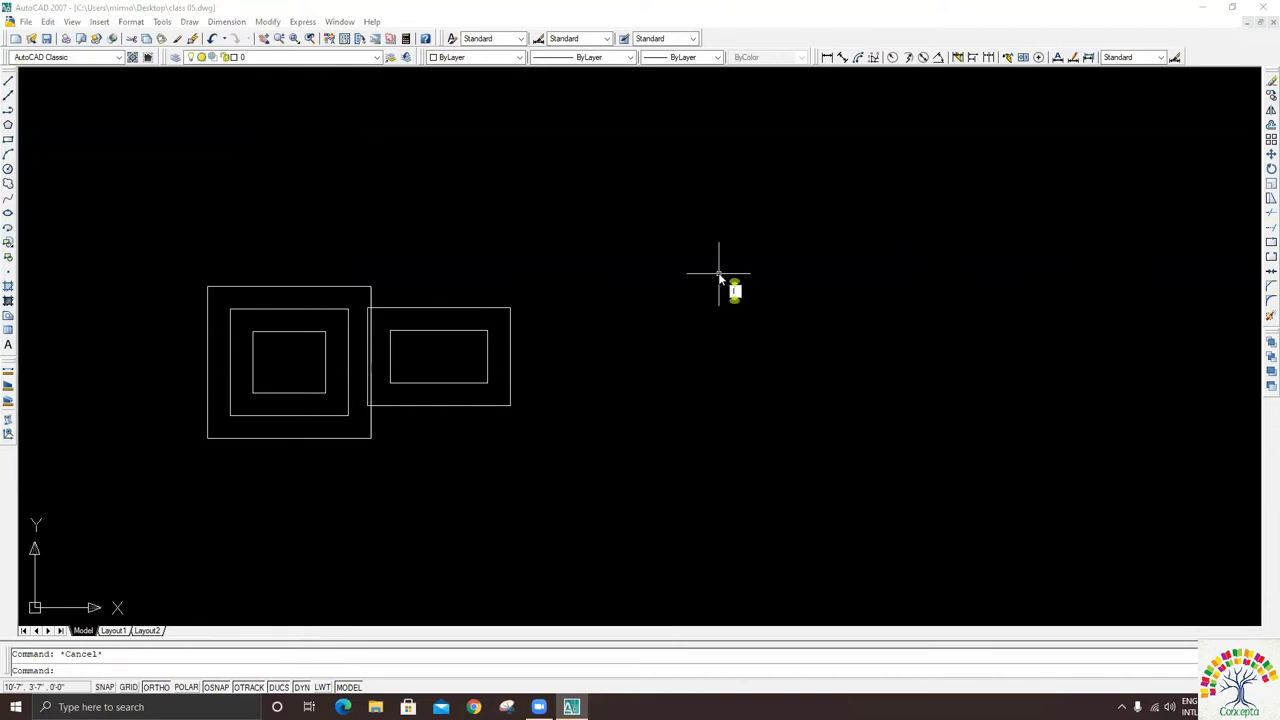
- Draw a horizontal line and a separate vertical line with the LINE command
{"action": "type", "text": "l"}
{"action": "key", "text": "Return"}
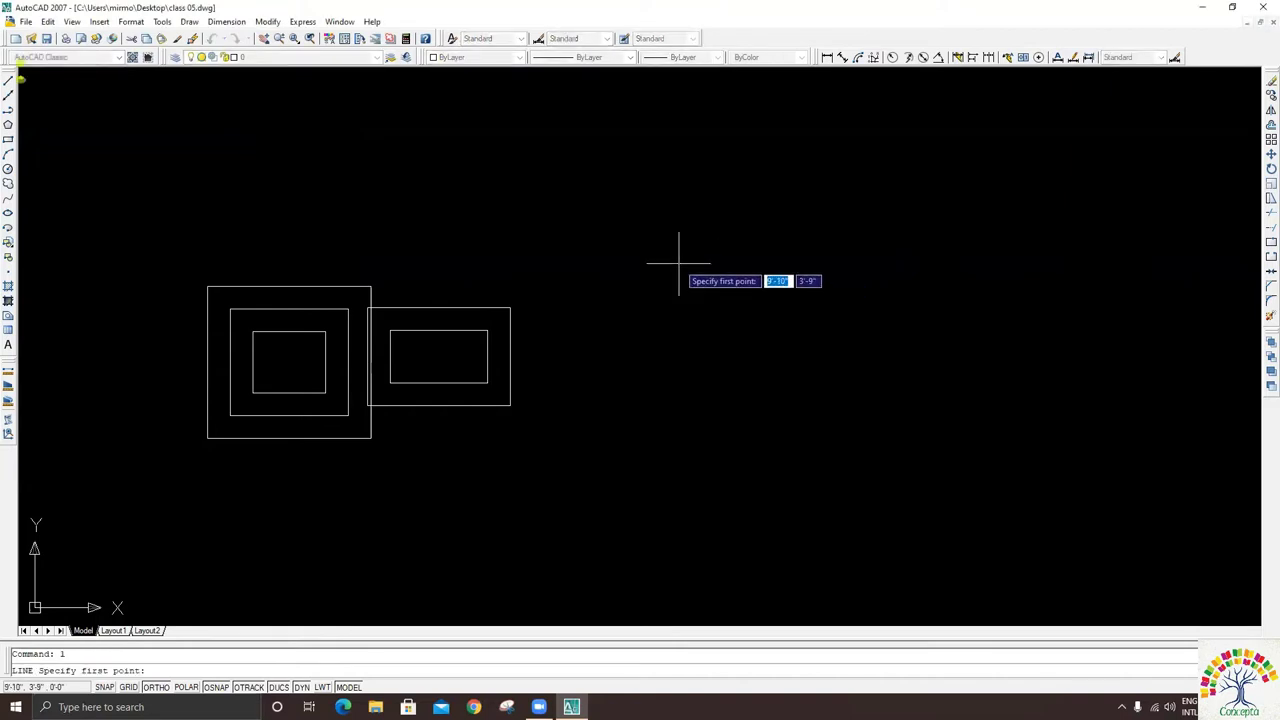
{"action": "left_click", "coordinate": [678, 263]}
{"action": "left_click", "coordinate": [923, 285]}
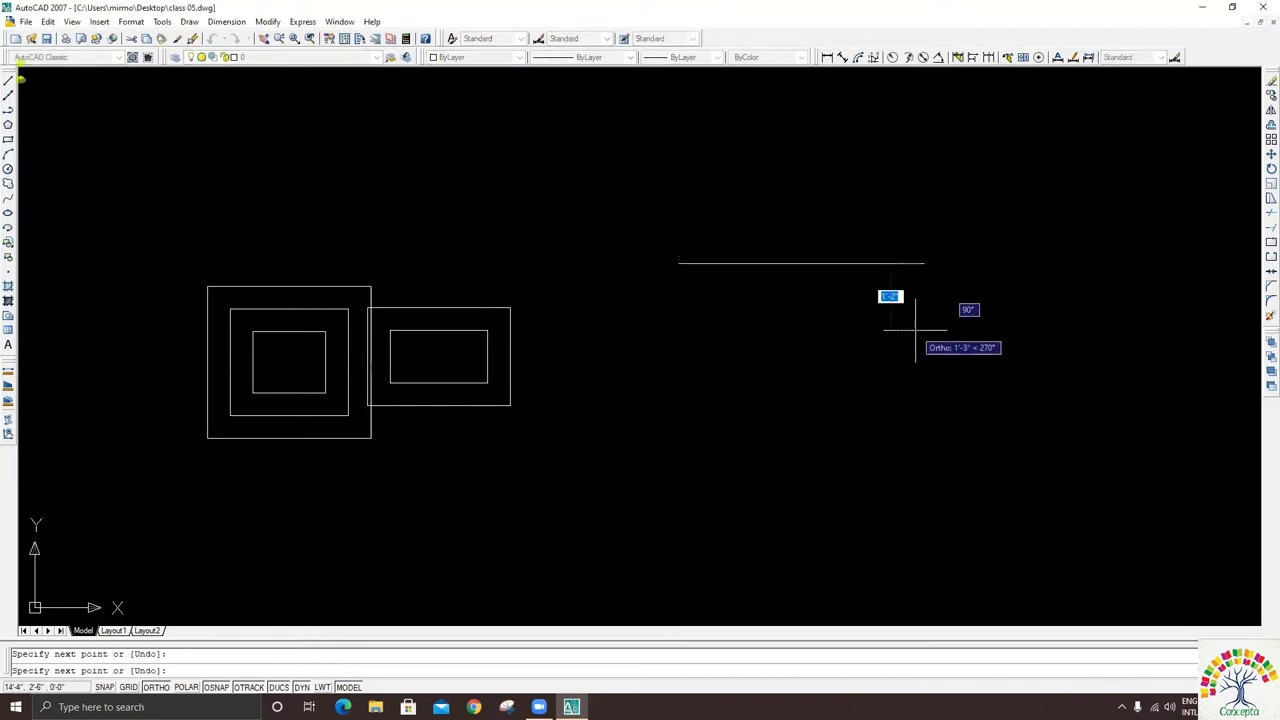
{"action": "key", "text": "Escape"}
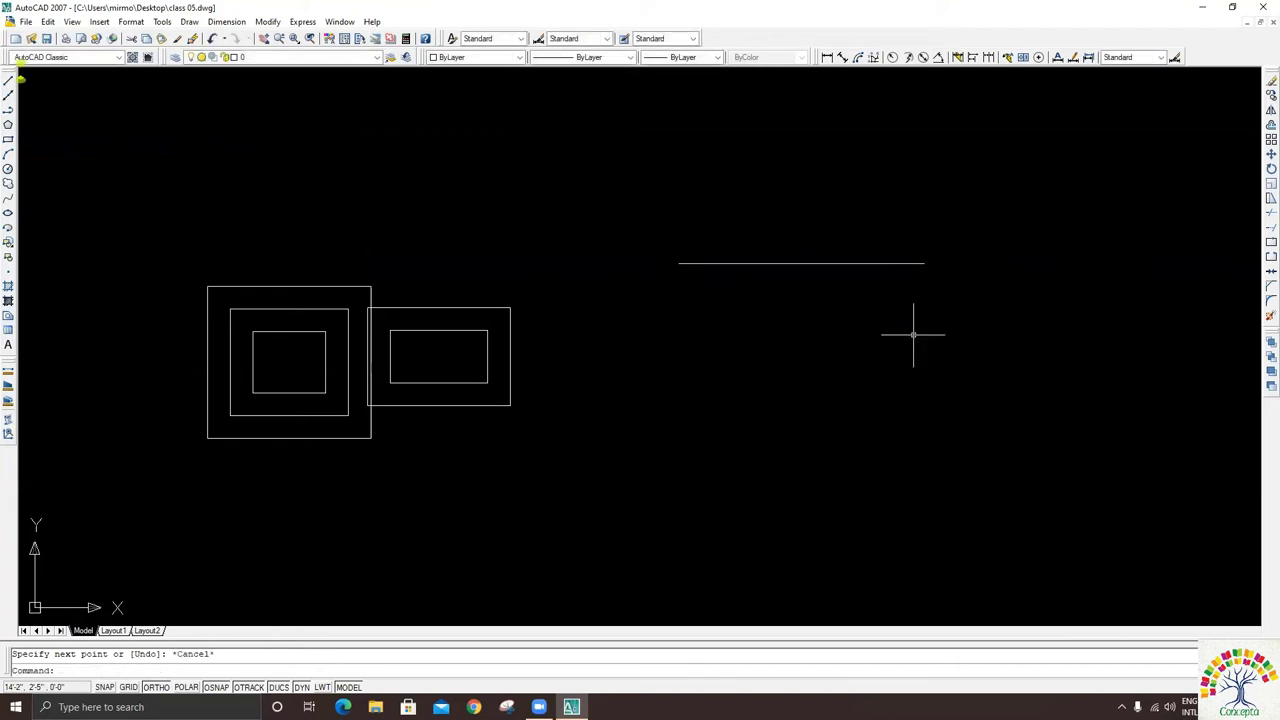
{"action": "type", "text": "l"}
{"action": "key", "text": "Return"}
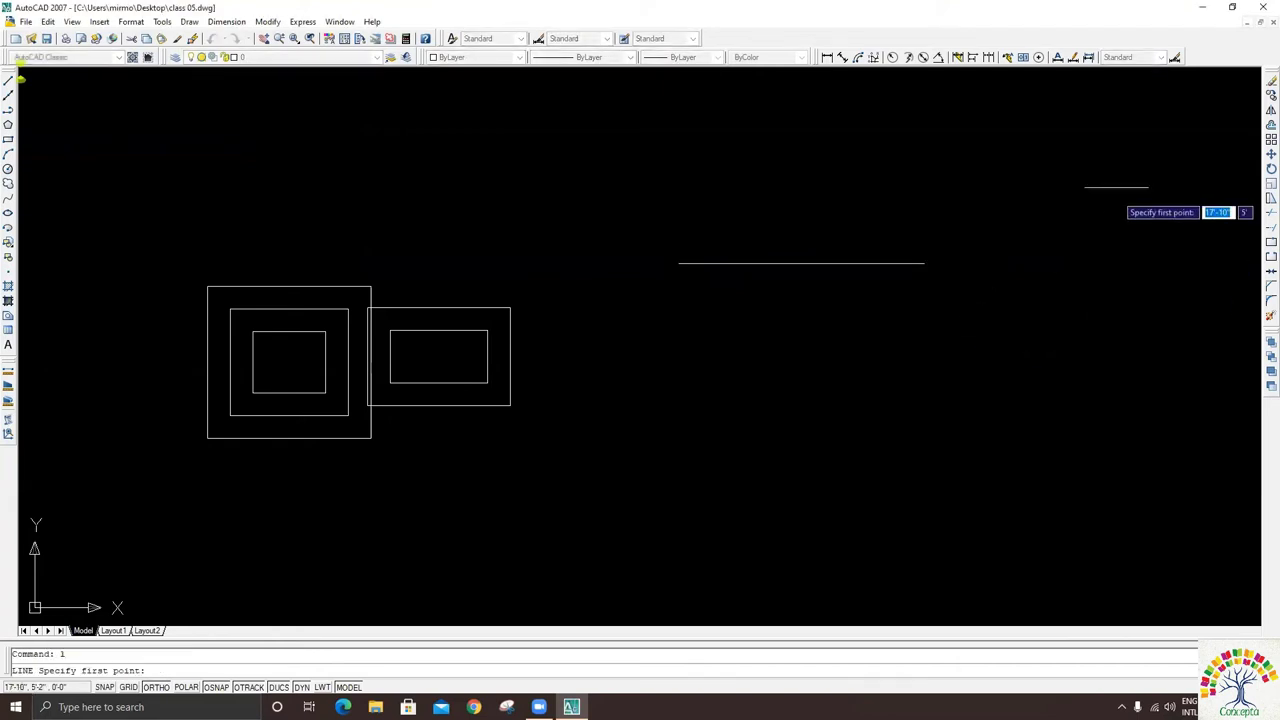
{"action": "left_click", "coordinate": [1118, 178]}
{"action": "left_click", "coordinate": [1108, 375]}
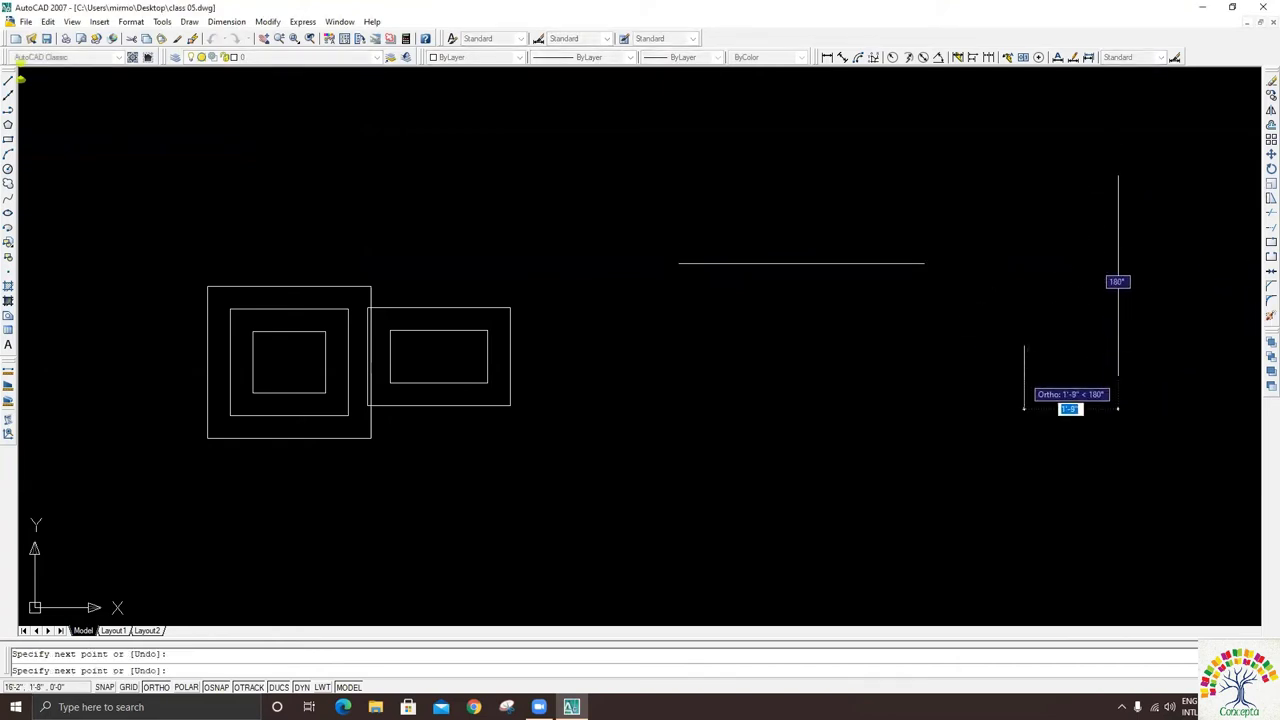
{"action": "key", "text": "Escape"}
- Turn Ortho off and draw a slanted diagonal line
{"action": "type", "text": "l"}
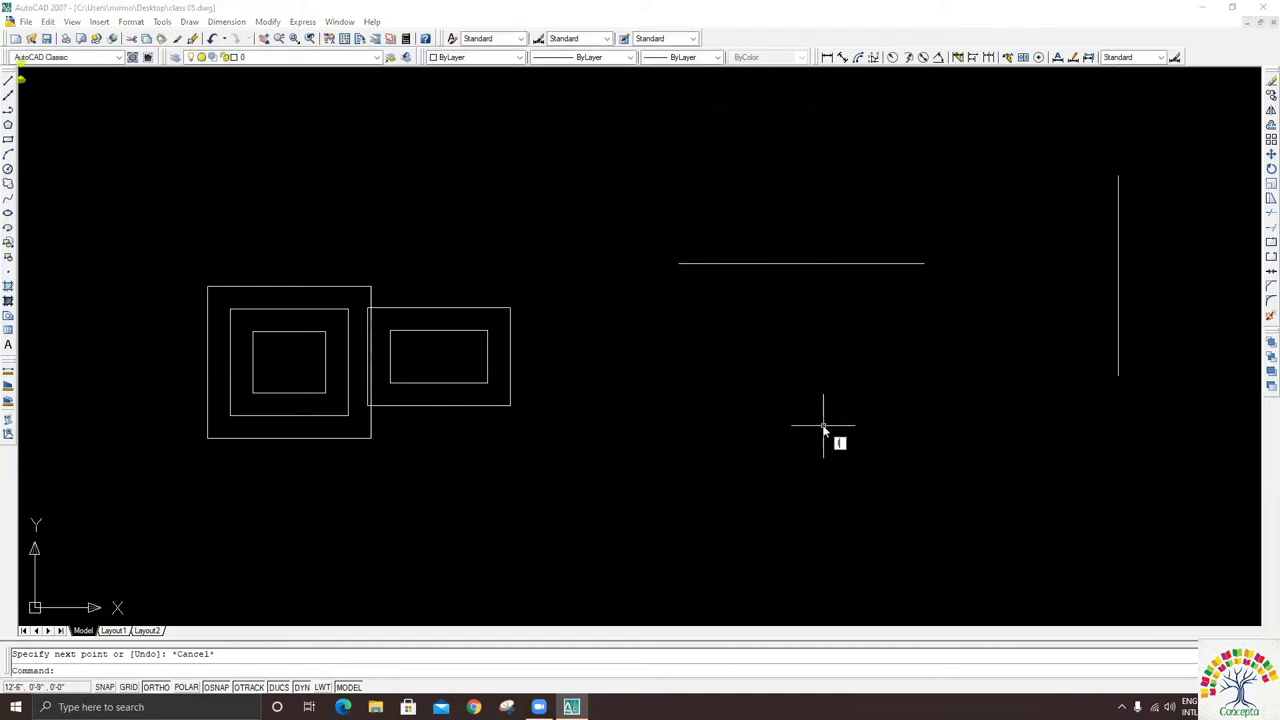
{"action": "key", "text": "Return"}
{"action": "left_click", "coordinate": [635, 162]}
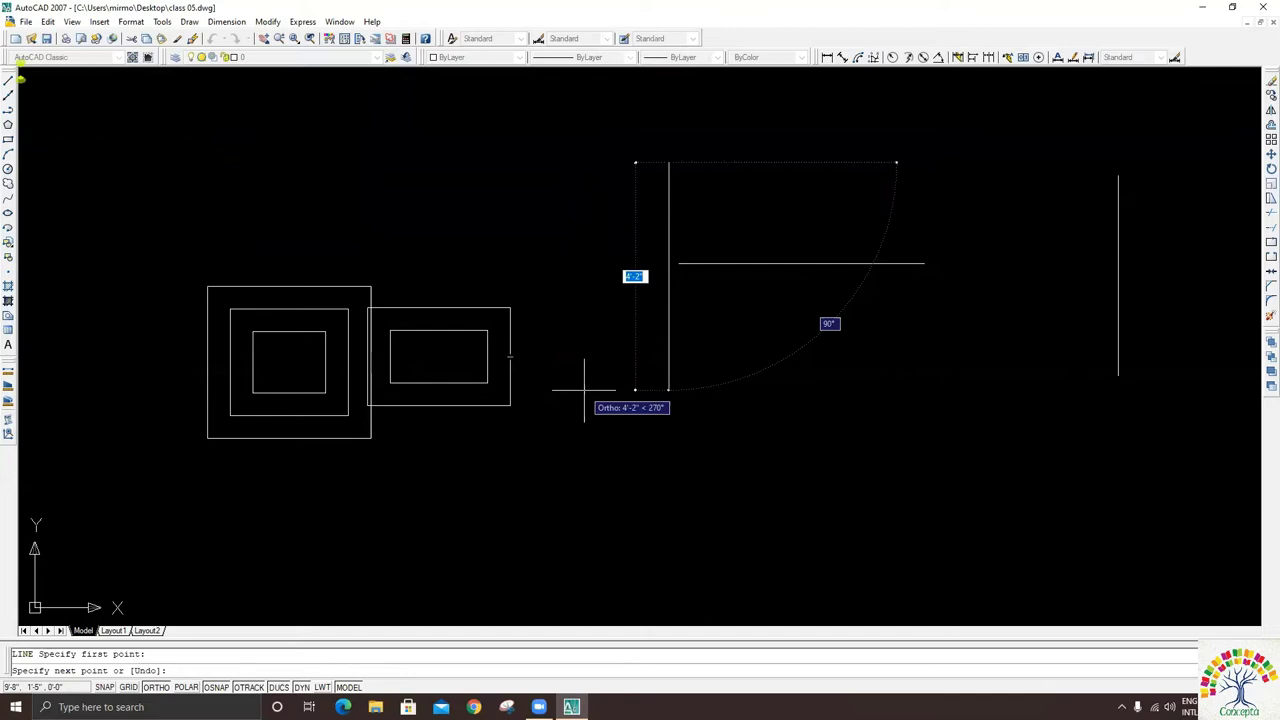
{"action": "key", "text": "F8"}
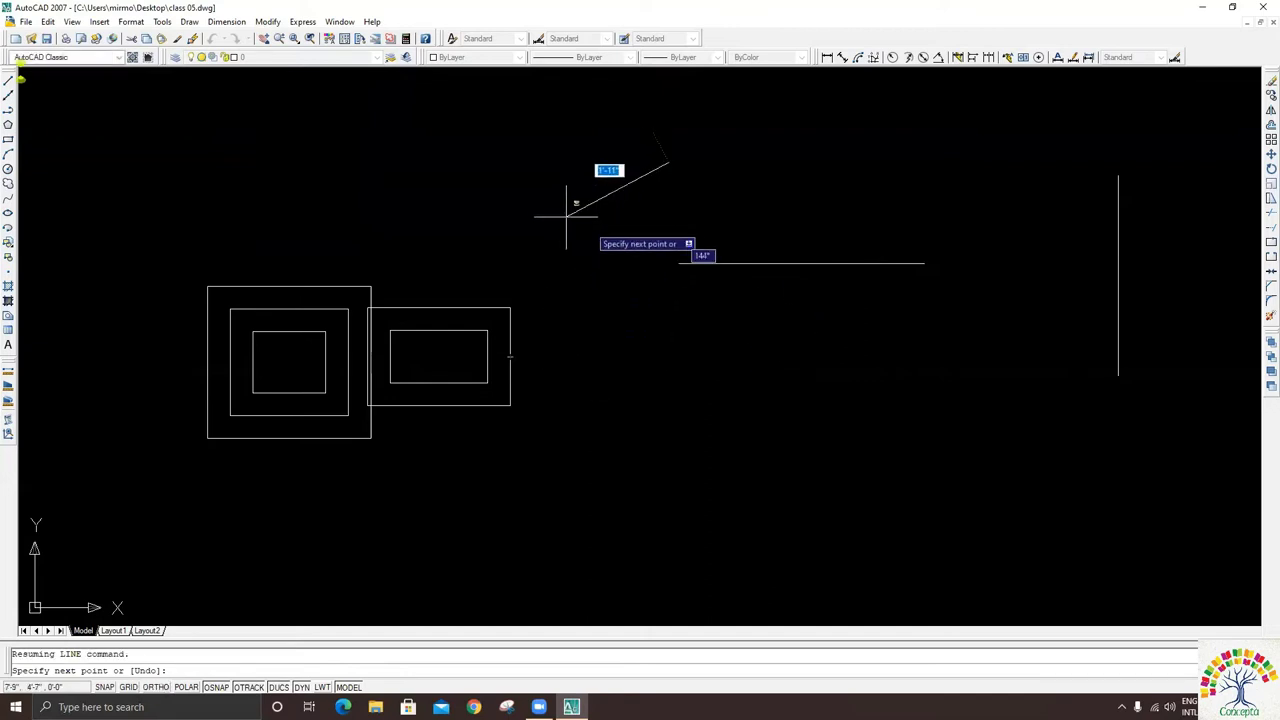
{"action": "left_click", "coordinate": [559, 383]}
{"action": "key", "text": "Escape"}
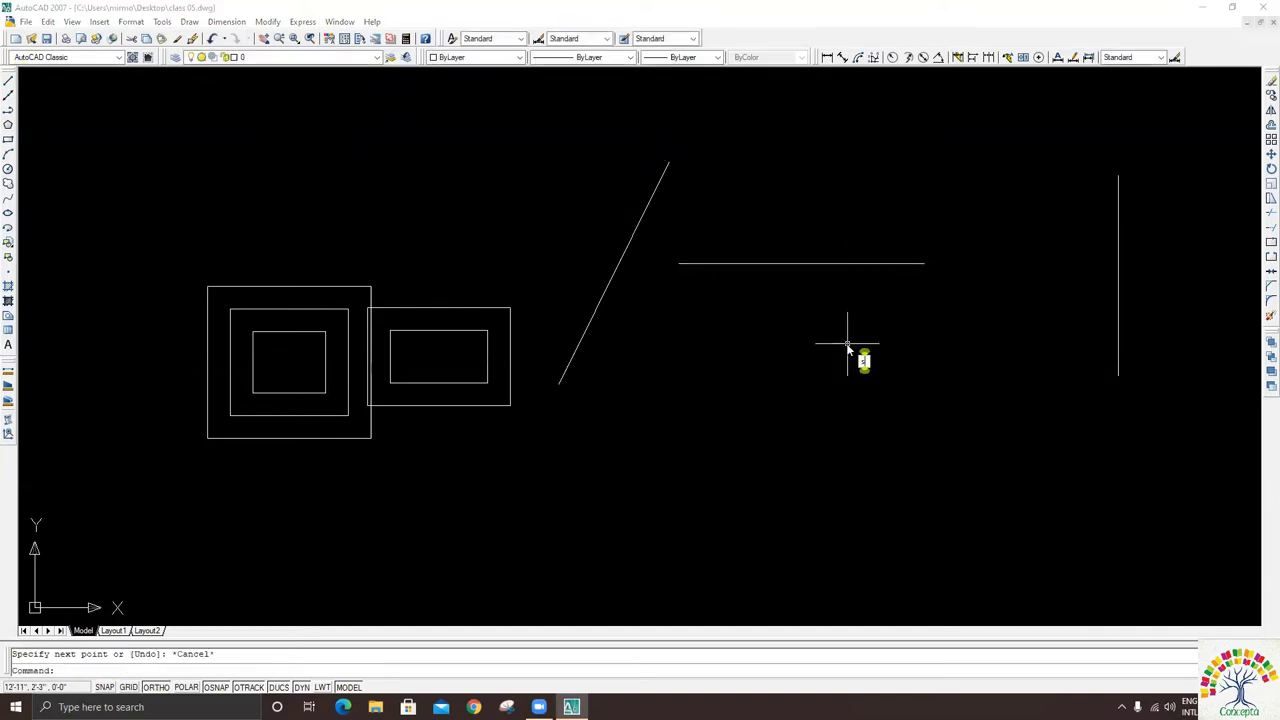
{"action": "type", "text": "s"}
{"action": "key", "text": "Return"}
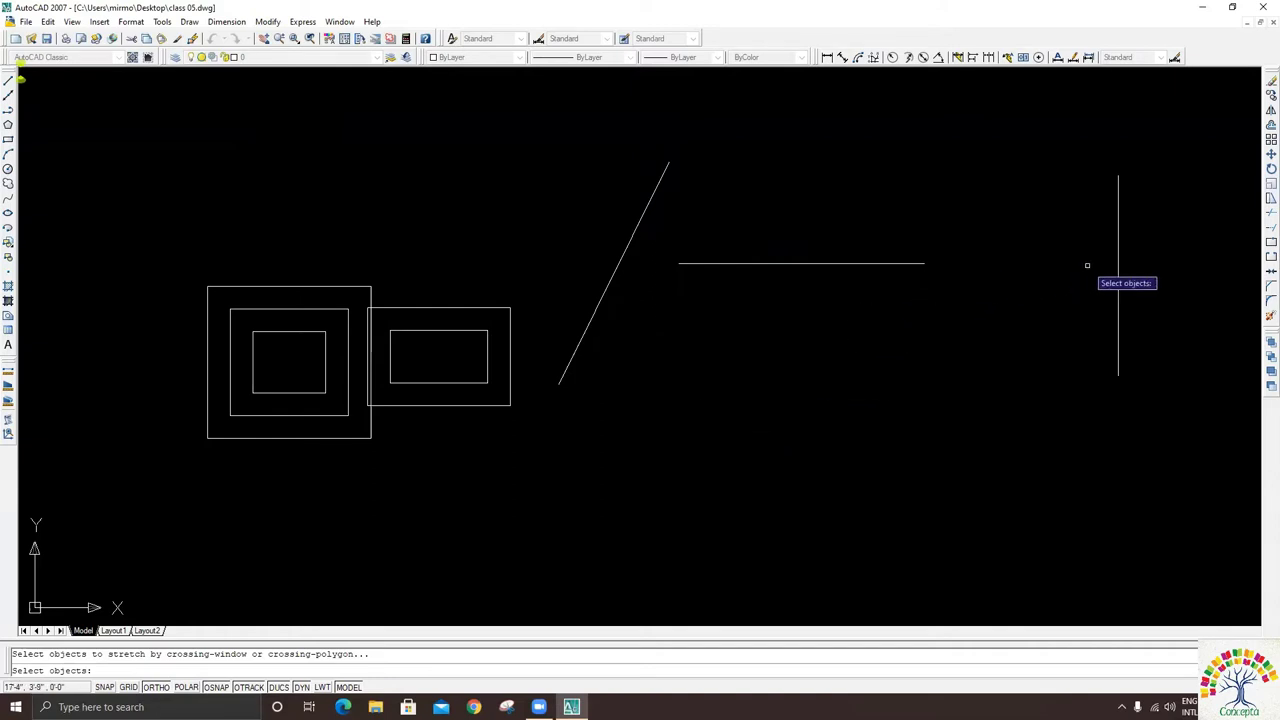
{"action": "left_click", "coordinate": [919, 262]}
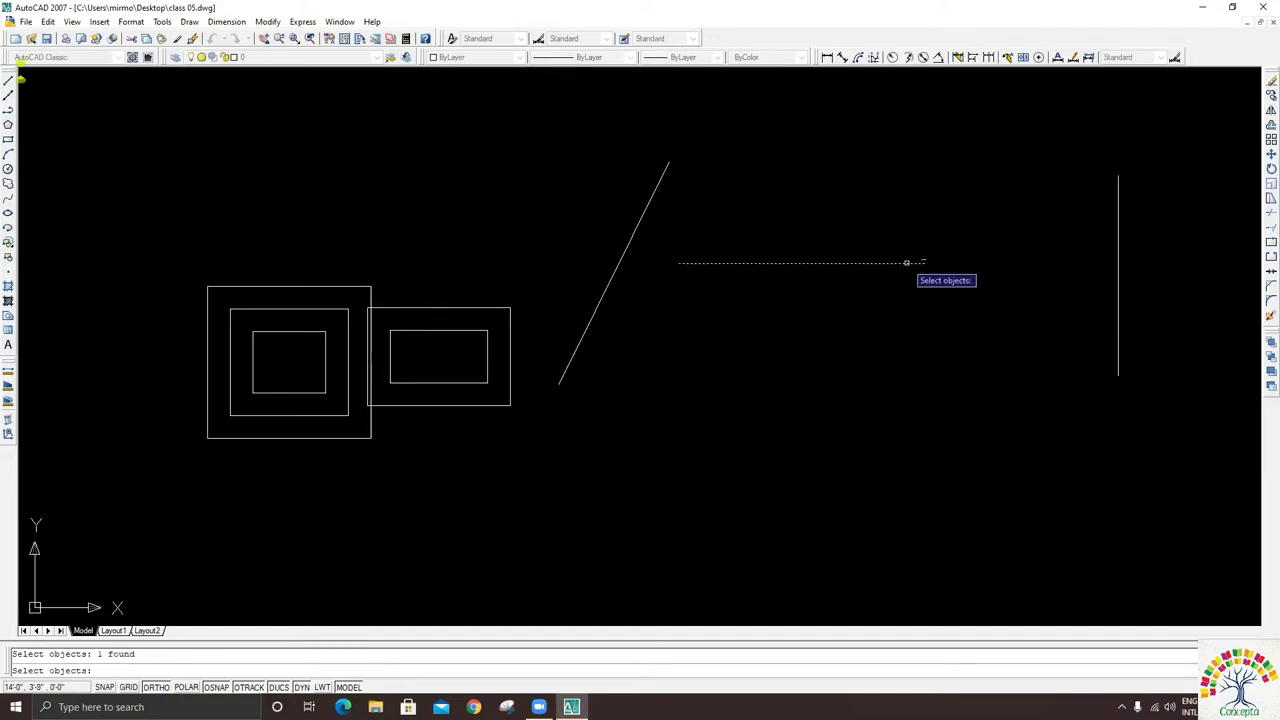
{"action": "key", "text": "Return"}
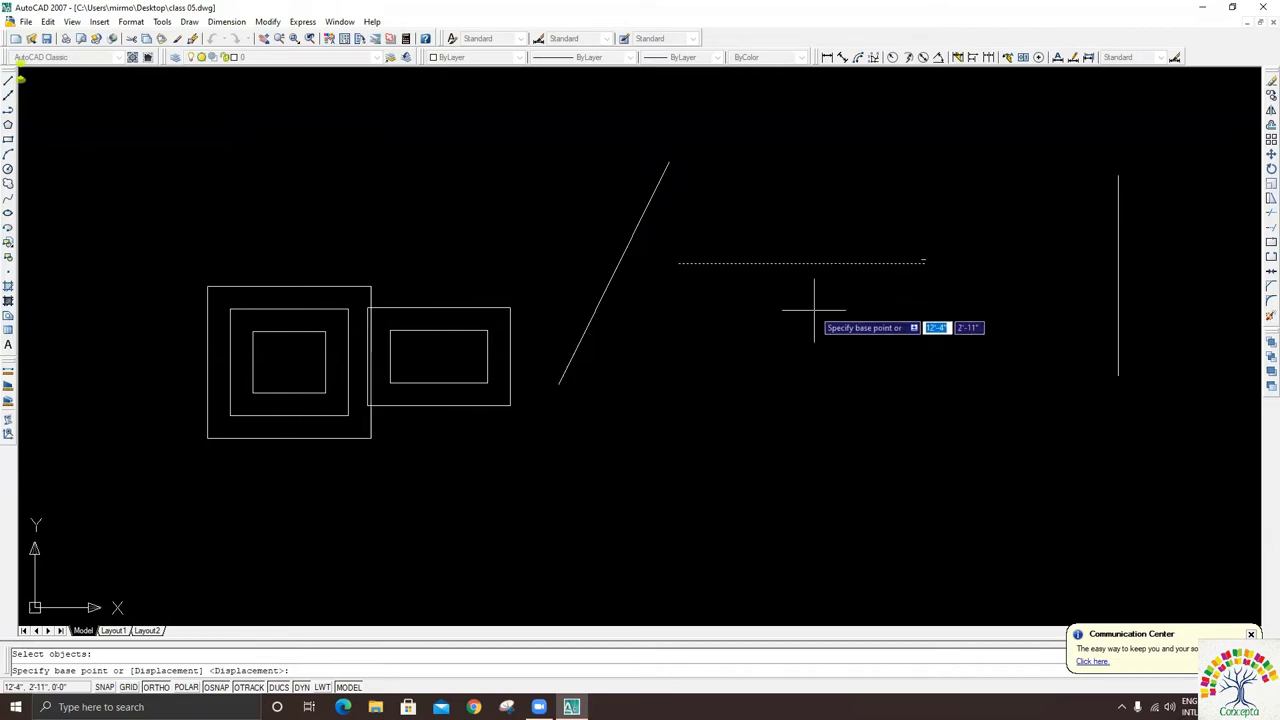
{"action": "left_click", "coordinate": [684, 266]}
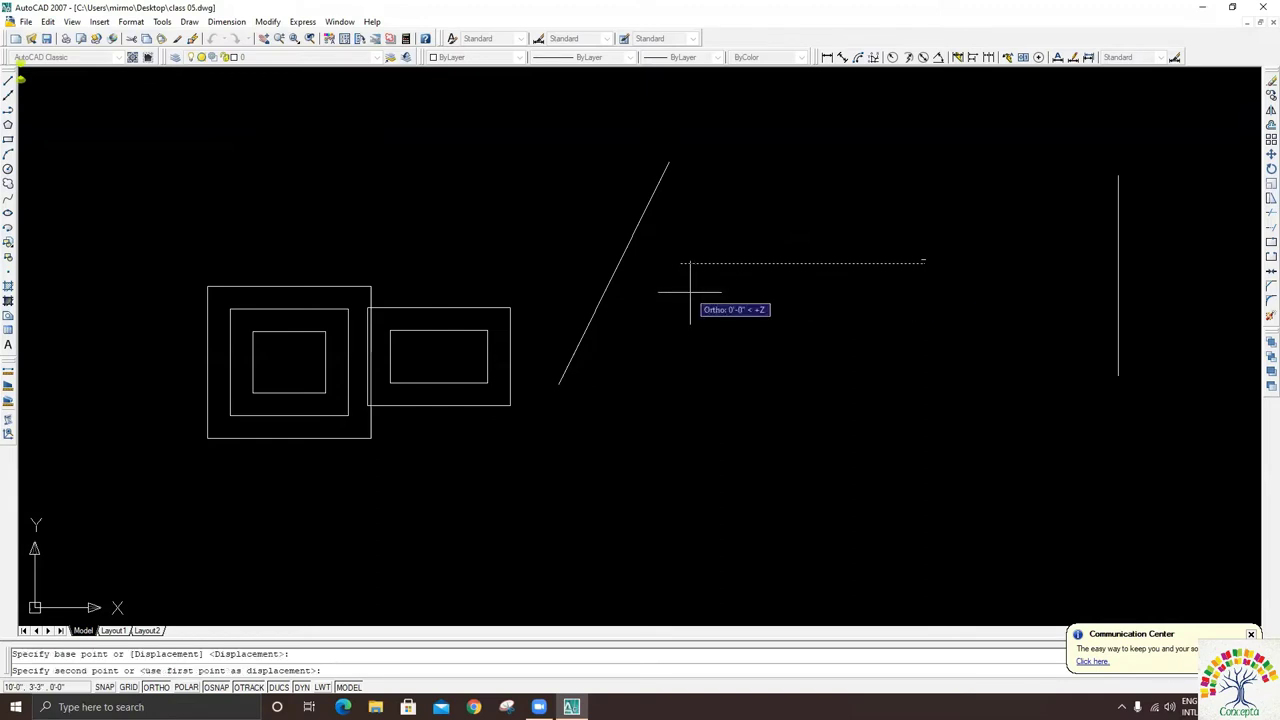
{"action": "left_click", "coordinate": [838, 293]}
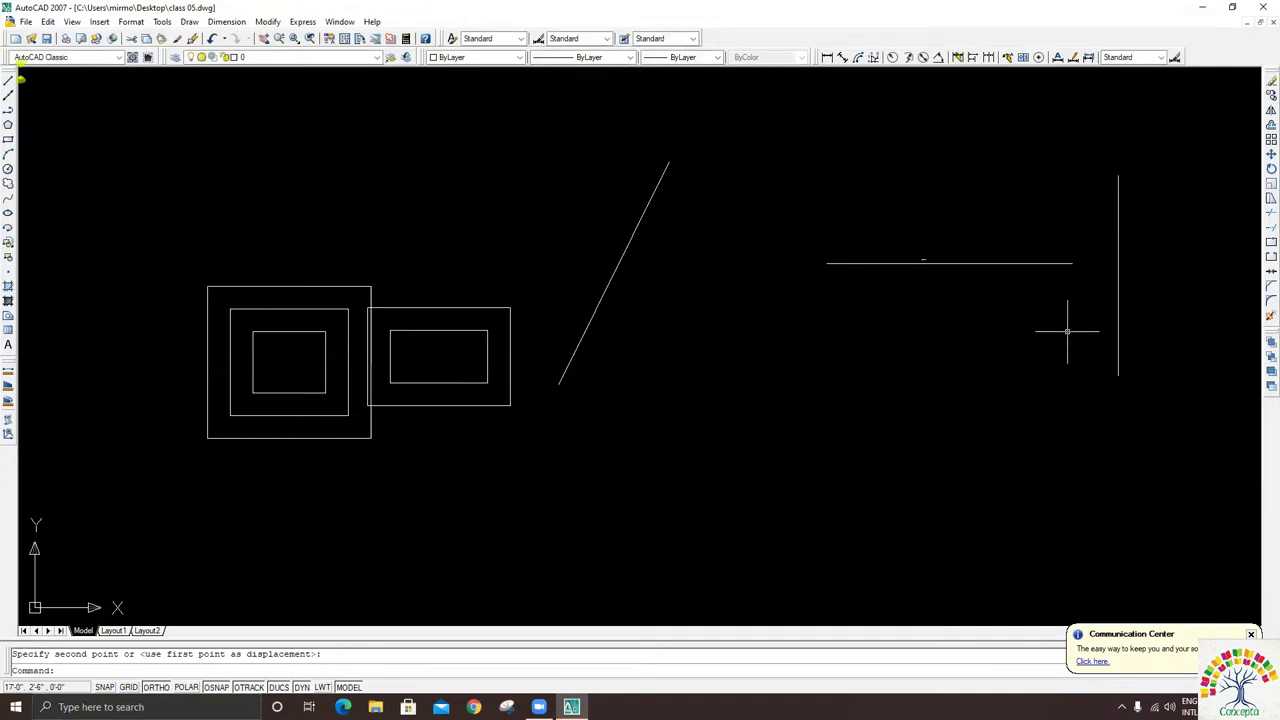
{"action": "key", "text": "ctrl+z"}
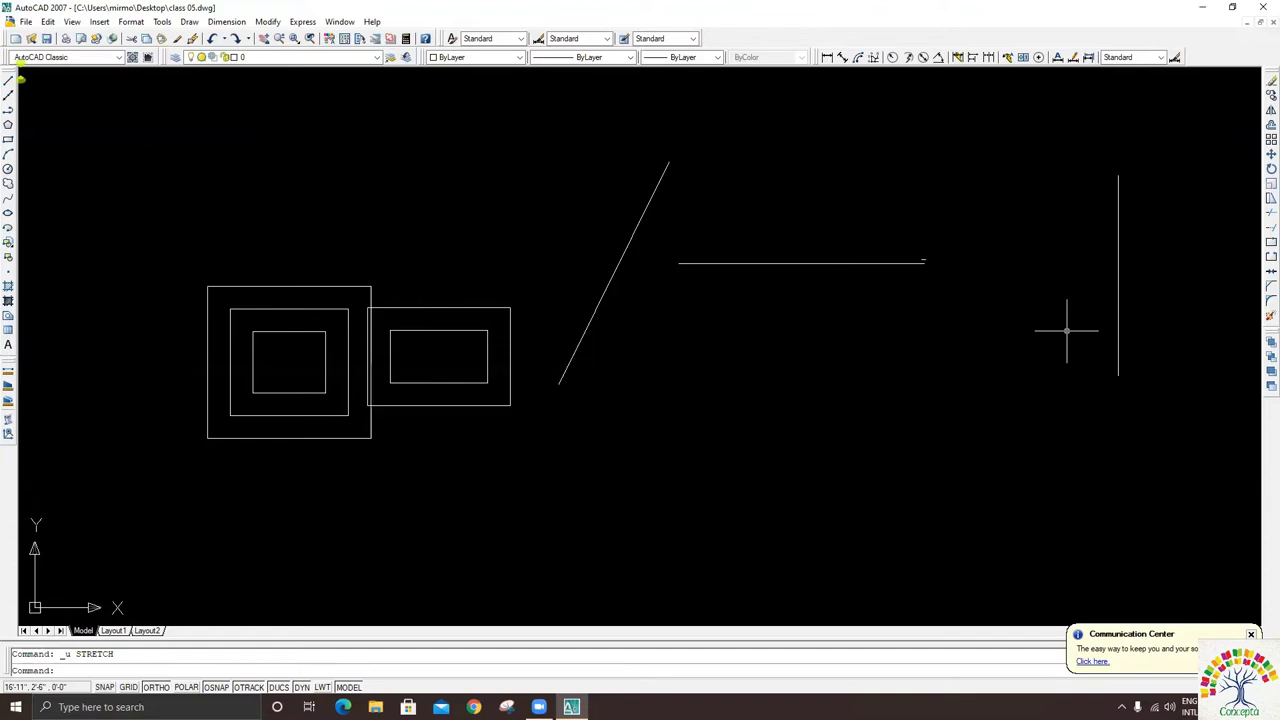
{"action": "key", "text": "Return"}
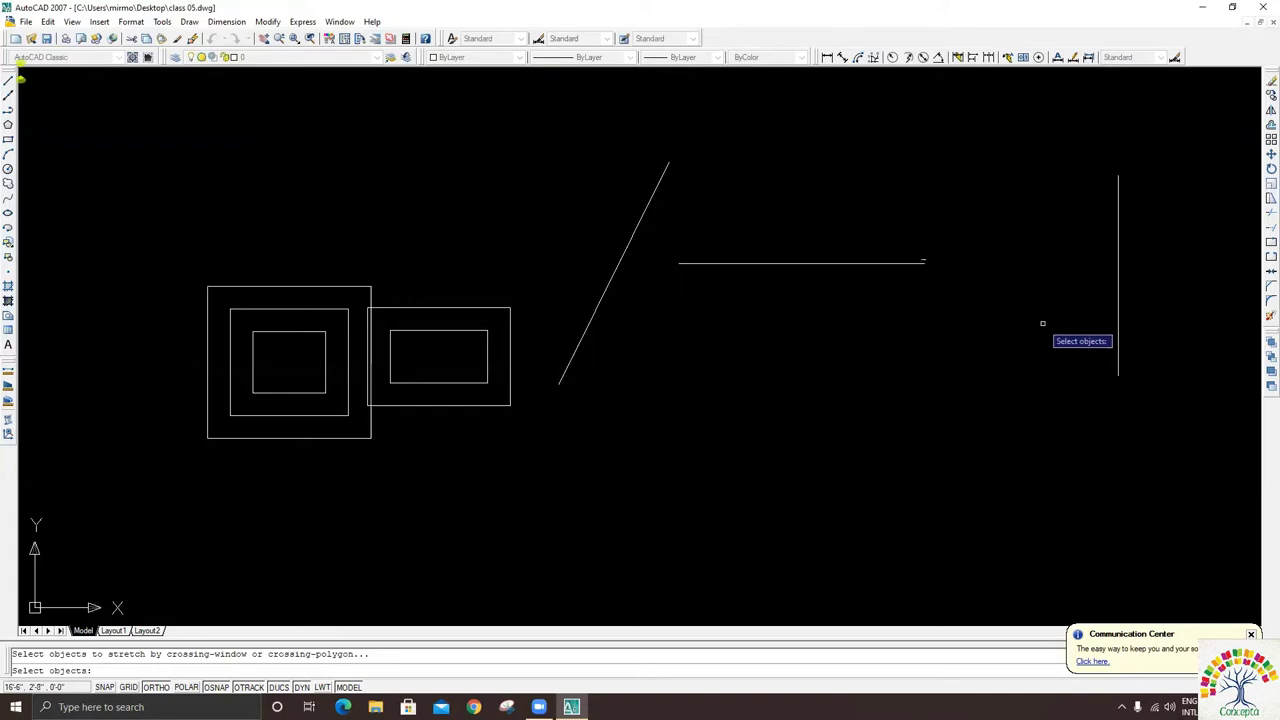
{"action": "left_click", "coordinate": [1054, 339]}
{"action": "left_click", "coordinate": [950, 158]}
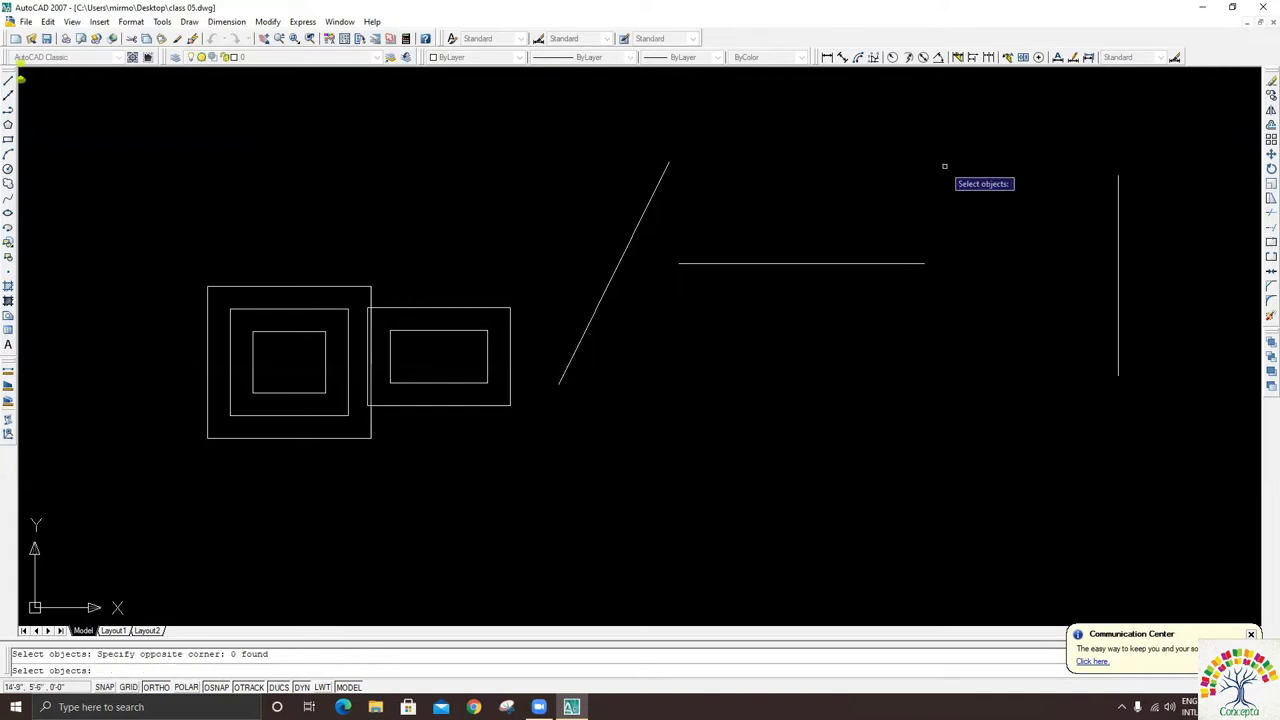
{"action": "left_click", "coordinate": [662, 200]}
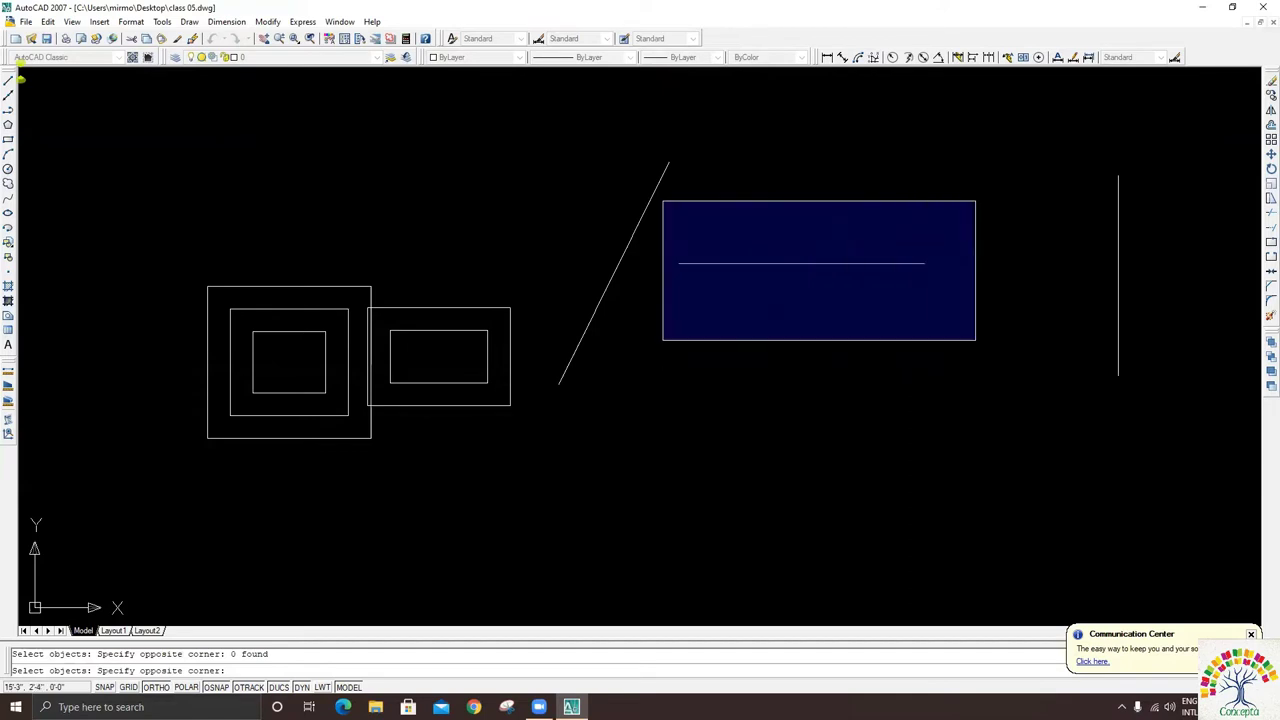
{"action": "left_click", "coordinate": [968, 326]}
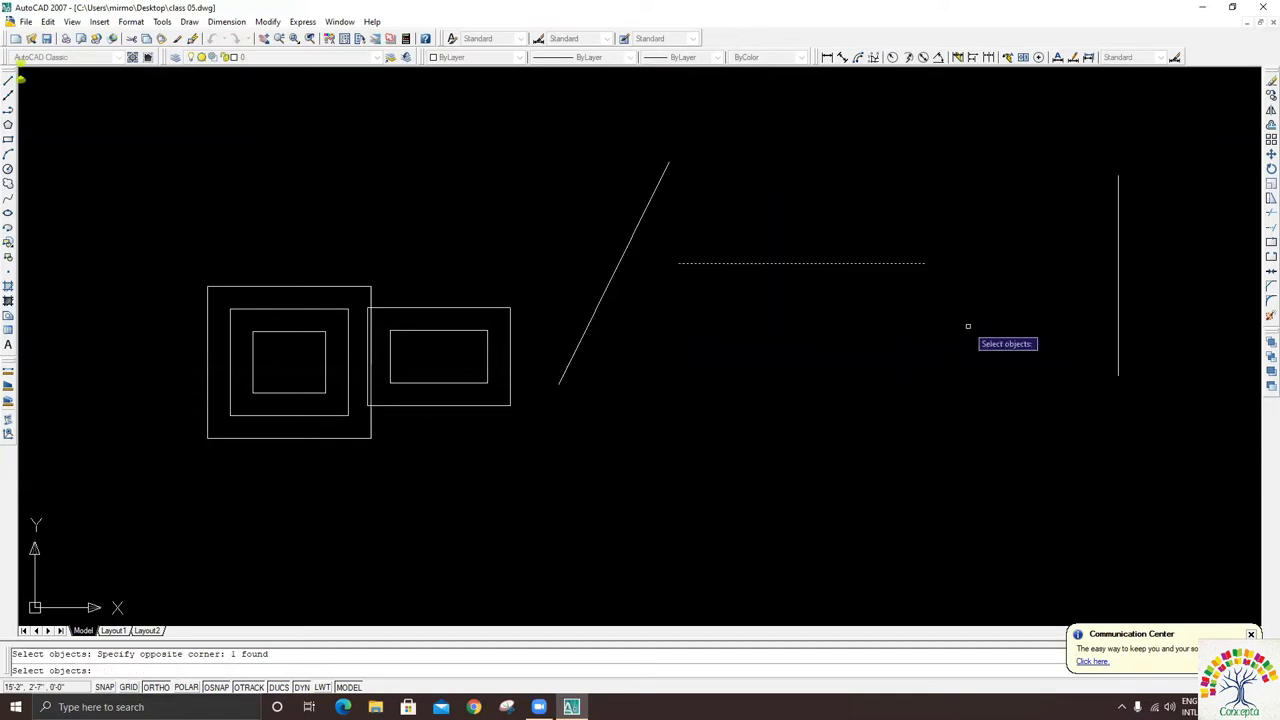
{"action": "key", "text": "Return"}
{"action": "left_click", "coordinate": [674, 317]}
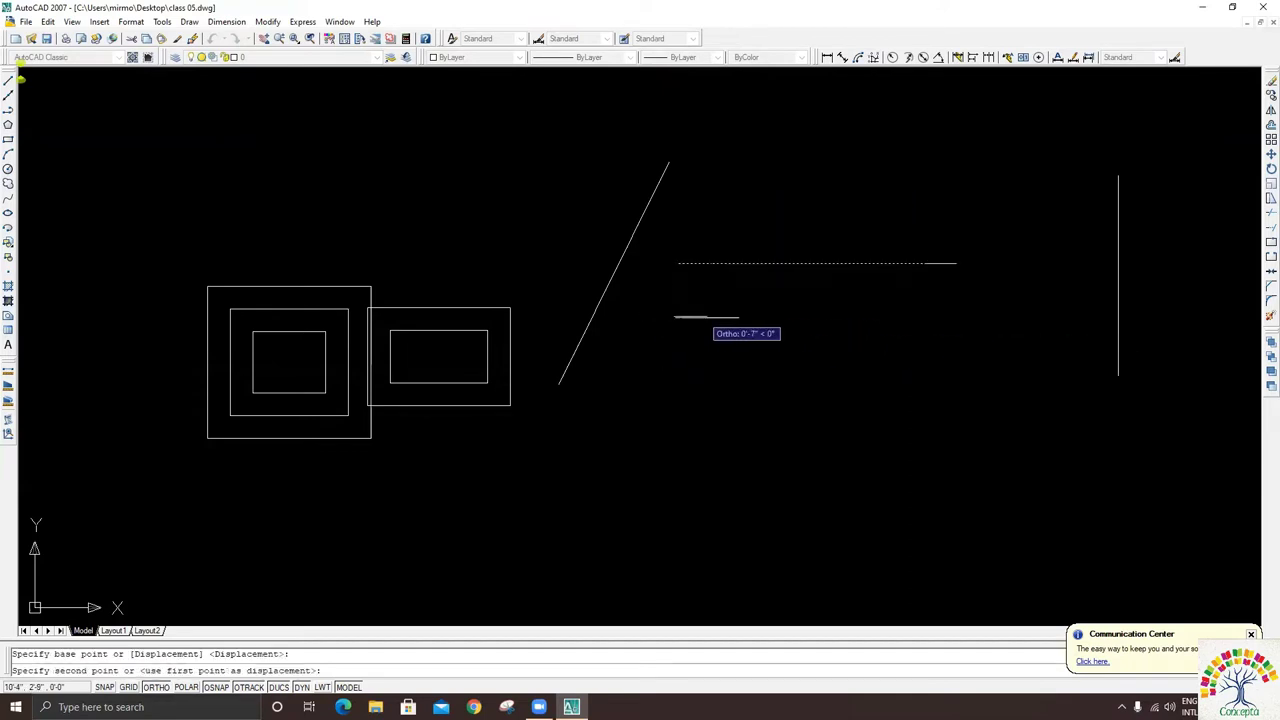
{"action": "left_click", "coordinate": [820, 318]}
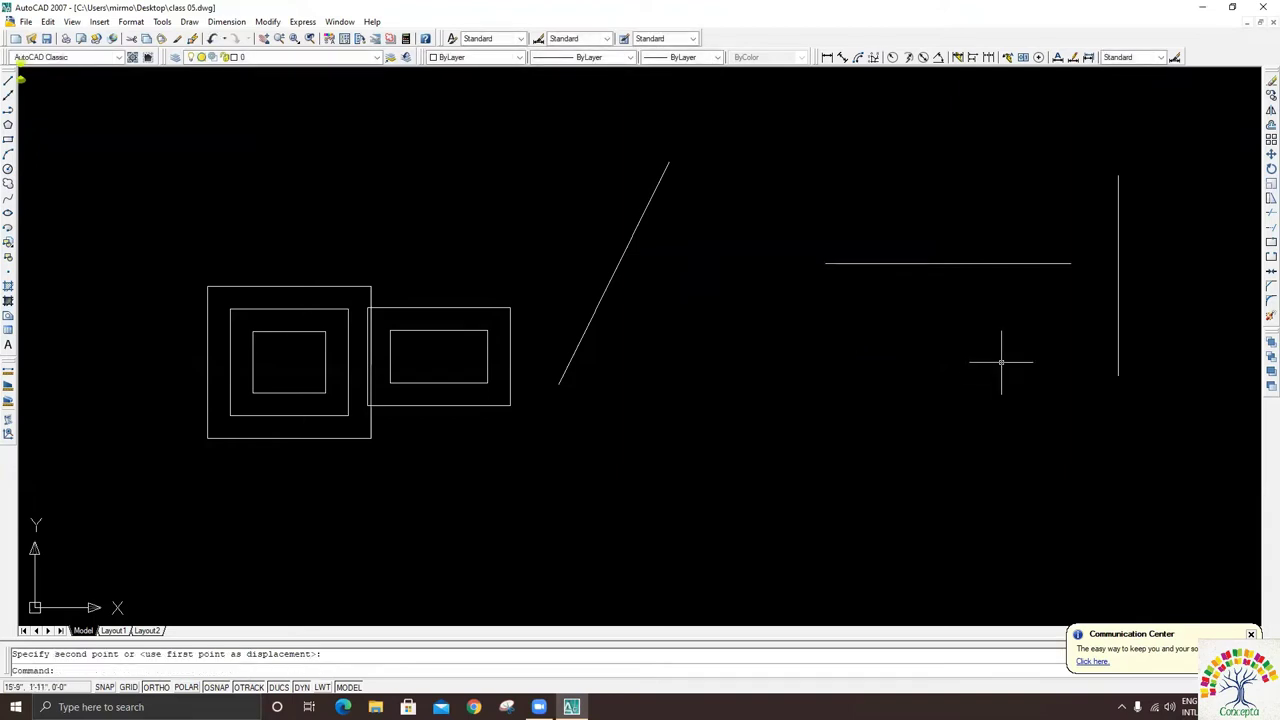
{"action": "key", "text": "ctrl+z"}
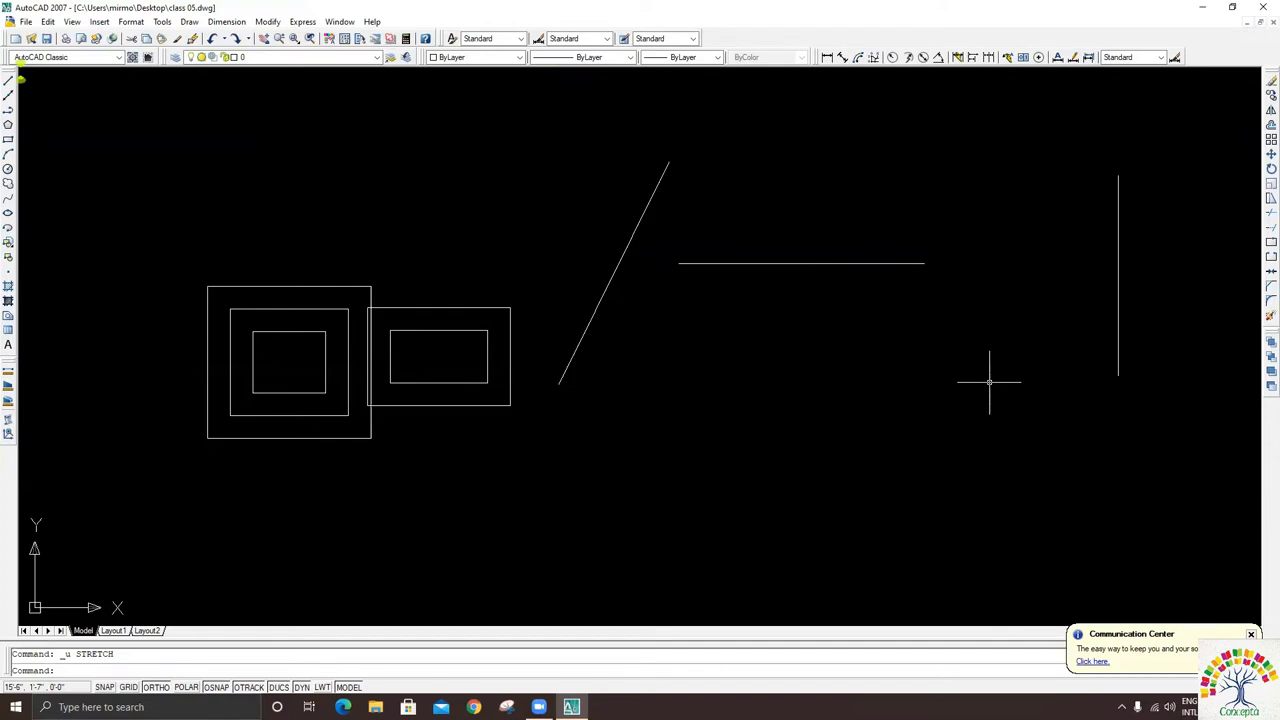
- Stretch the horizontal line's right end via crossing window until it touches the vertical line
{"action": "type", "text": "s"}
{"action": "key", "text": "Return"}
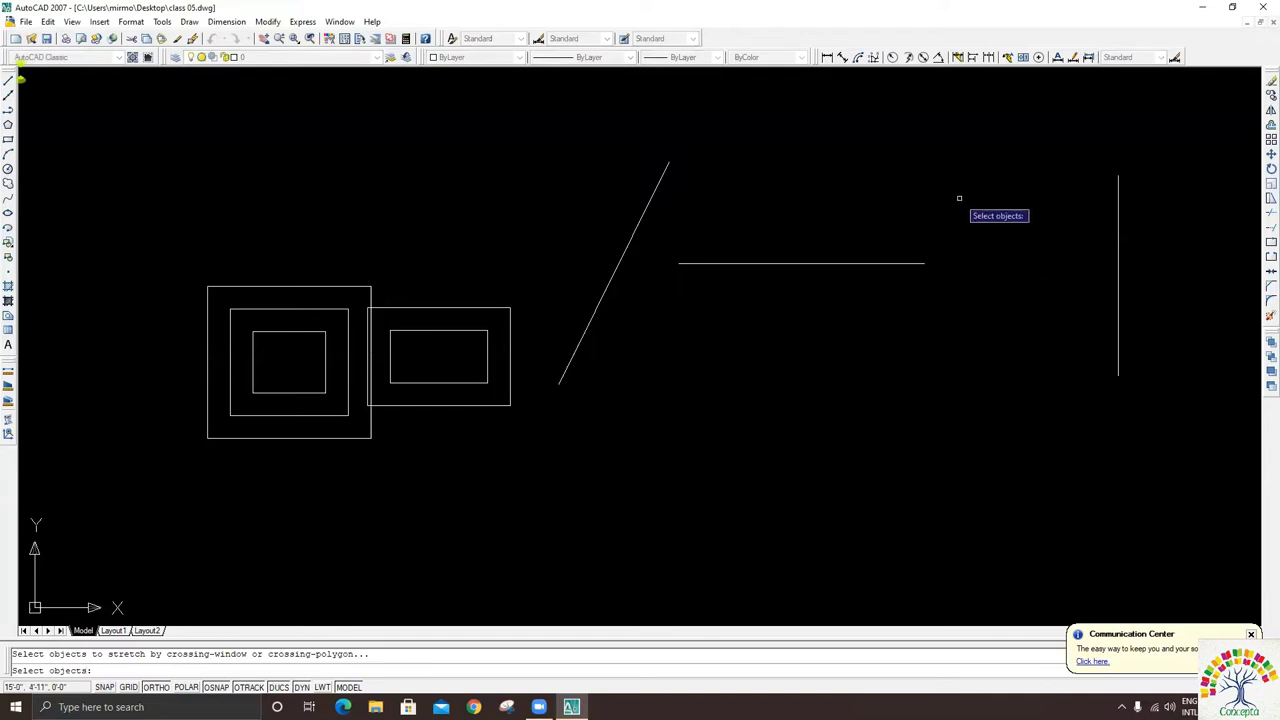
{"action": "left_click", "coordinate": [962, 182]}
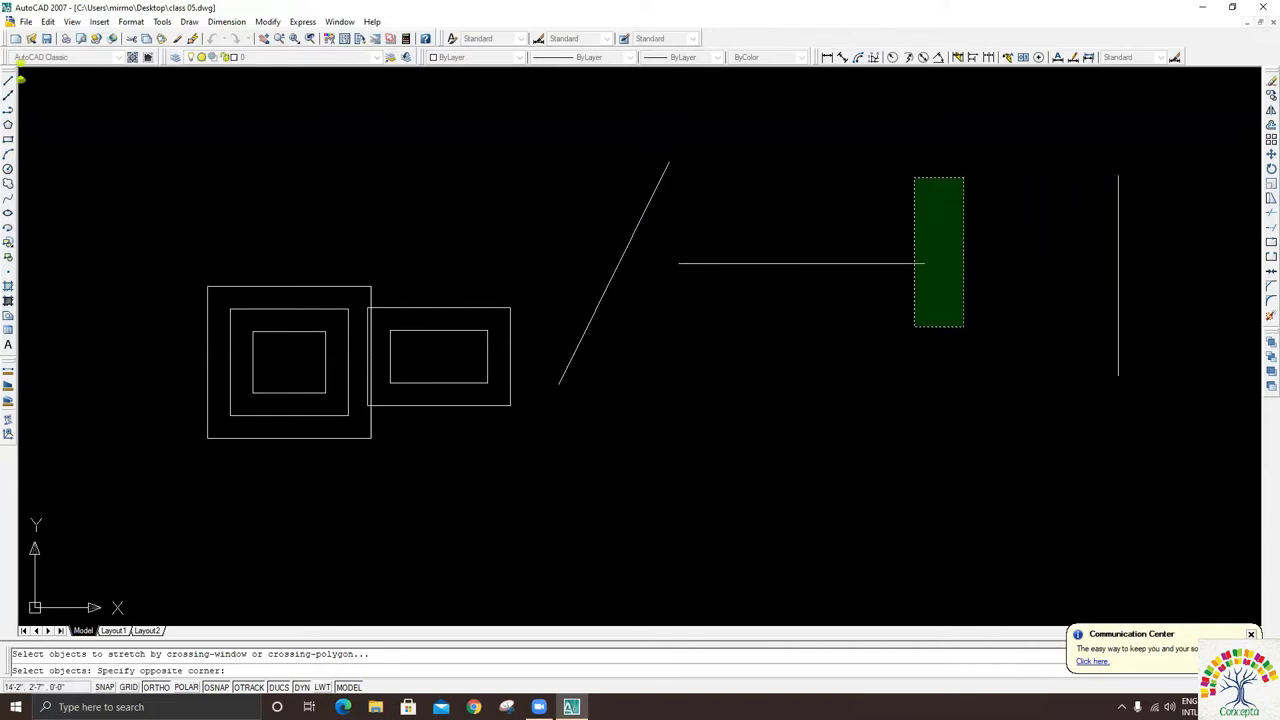
{"action": "left_click", "coordinate": [913, 332]}
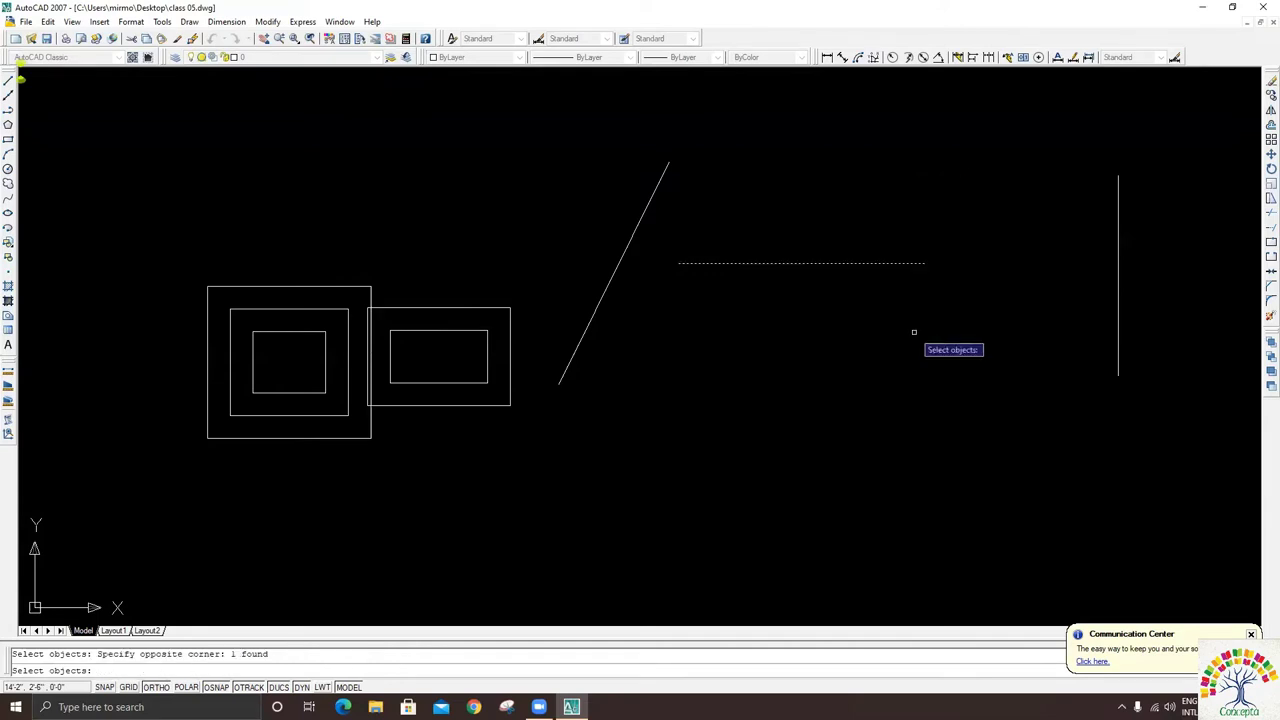
{"action": "key", "text": "Return"}
{"action": "left_click", "coordinate": [679, 263]}
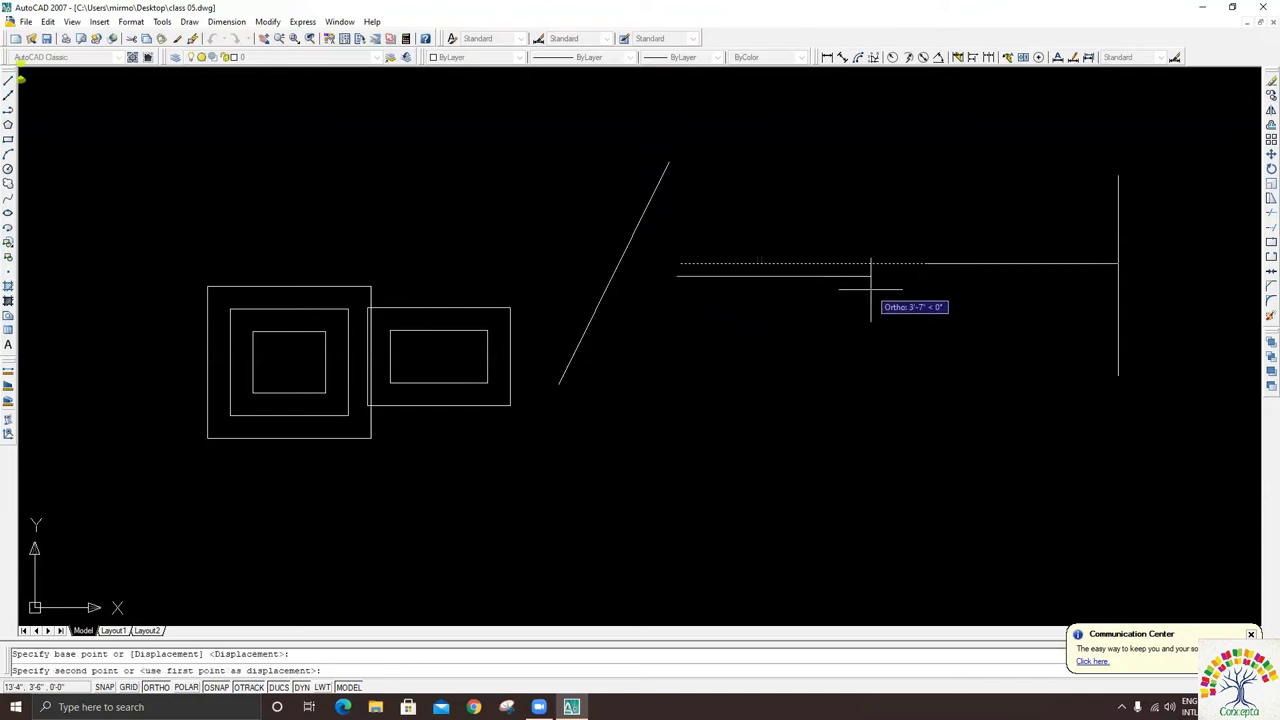
{"action": "left_click", "coordinate": [1117, 264]}
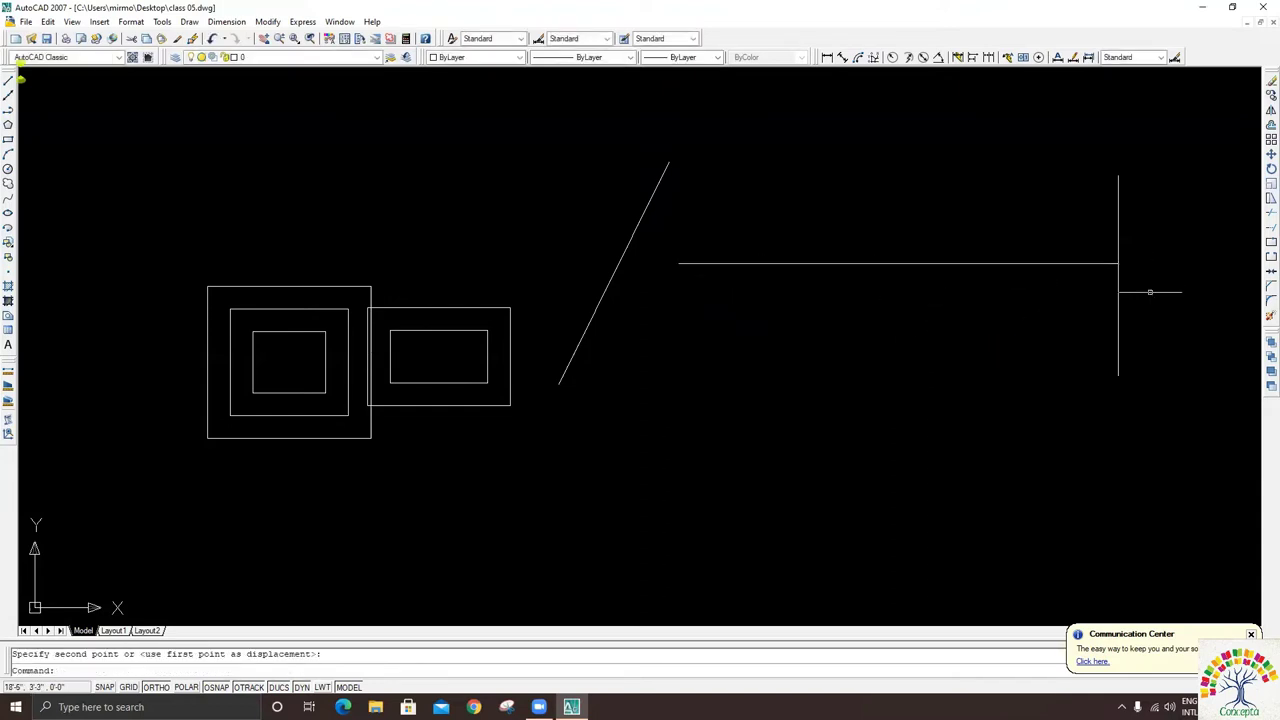
{"action": "scroll", "coordinate": [952, 424], "scroll_direction": "up", "scroll_amount": 1}
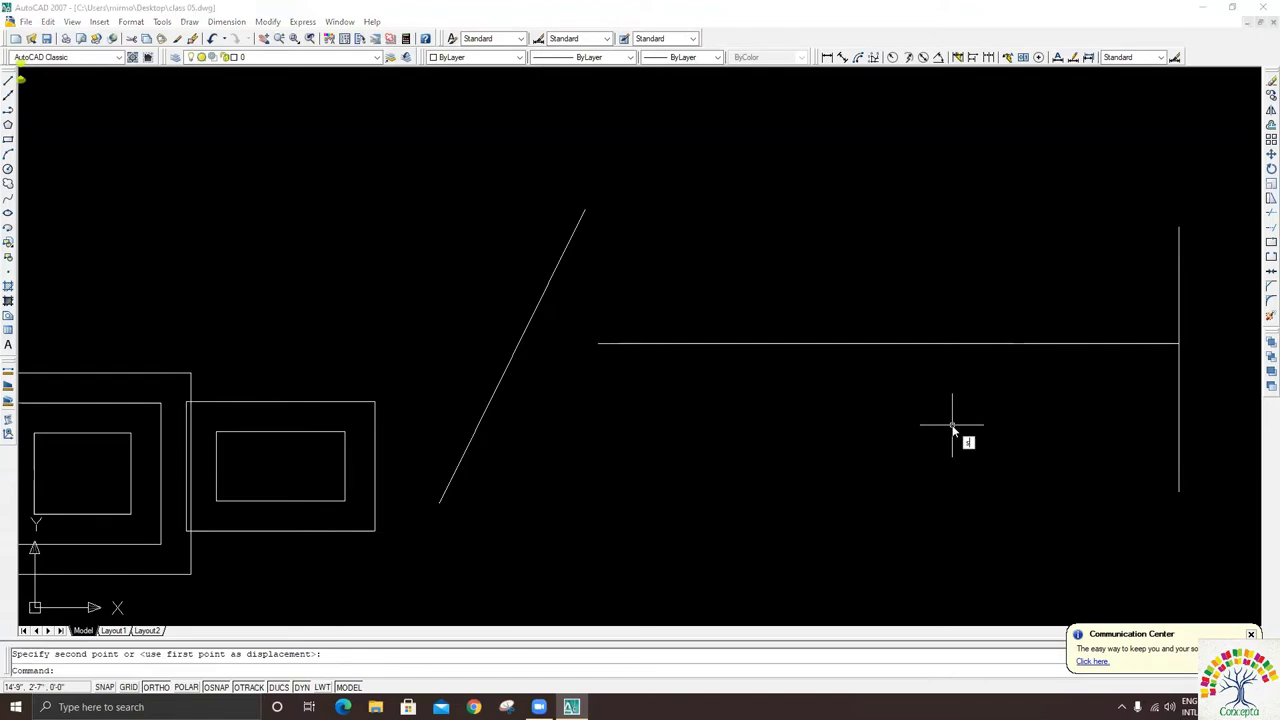
- Stretch the horizontal line's left end onto the diagonal line, undoing an accidental grip edit
{"action": "type", "text": "s"}
{"action": "key", "text": "Return"}
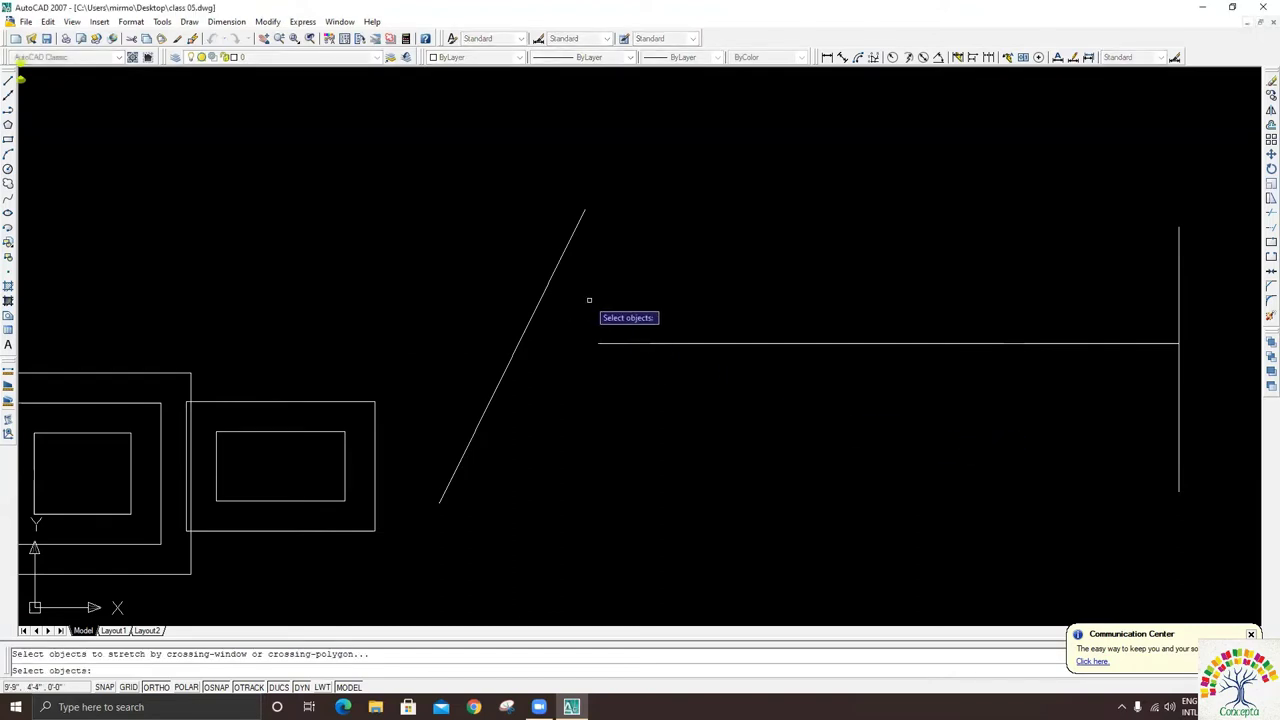
{"action": "left_click", "coordinate": [589, 300]}
{"action": "left_click", "coordinate": [612, 340]}
{"action": "left_click", "coordinate": [630, 290]}
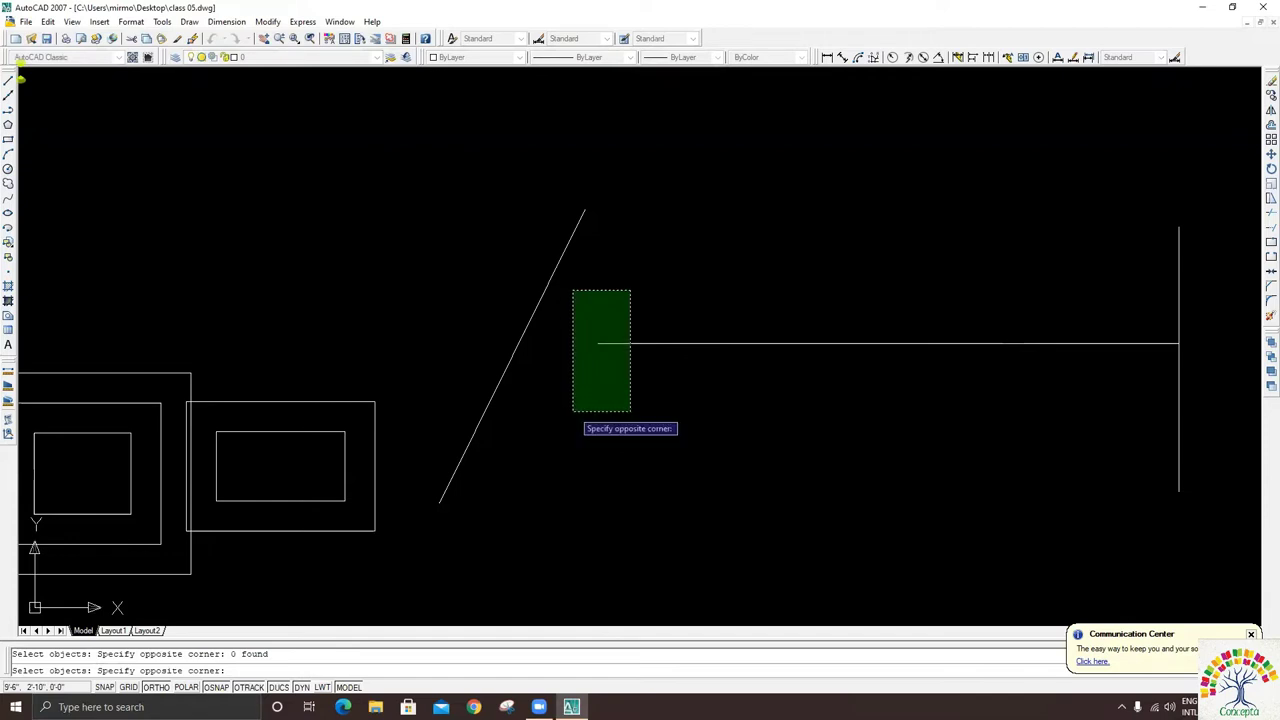
{"action": "left_click", "coordinate": [572, 411]}
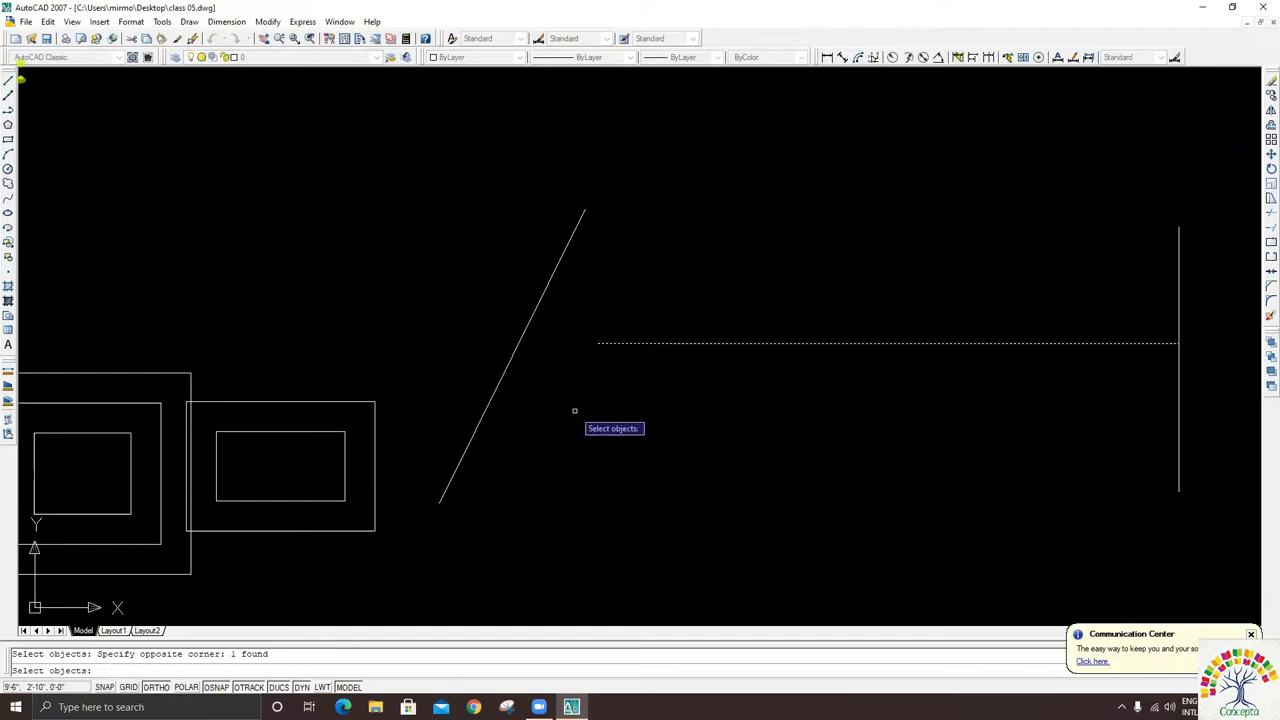
{"action": "key", "text": "Return"}
{"action": "left_click", "coordinate": [597, 350]}
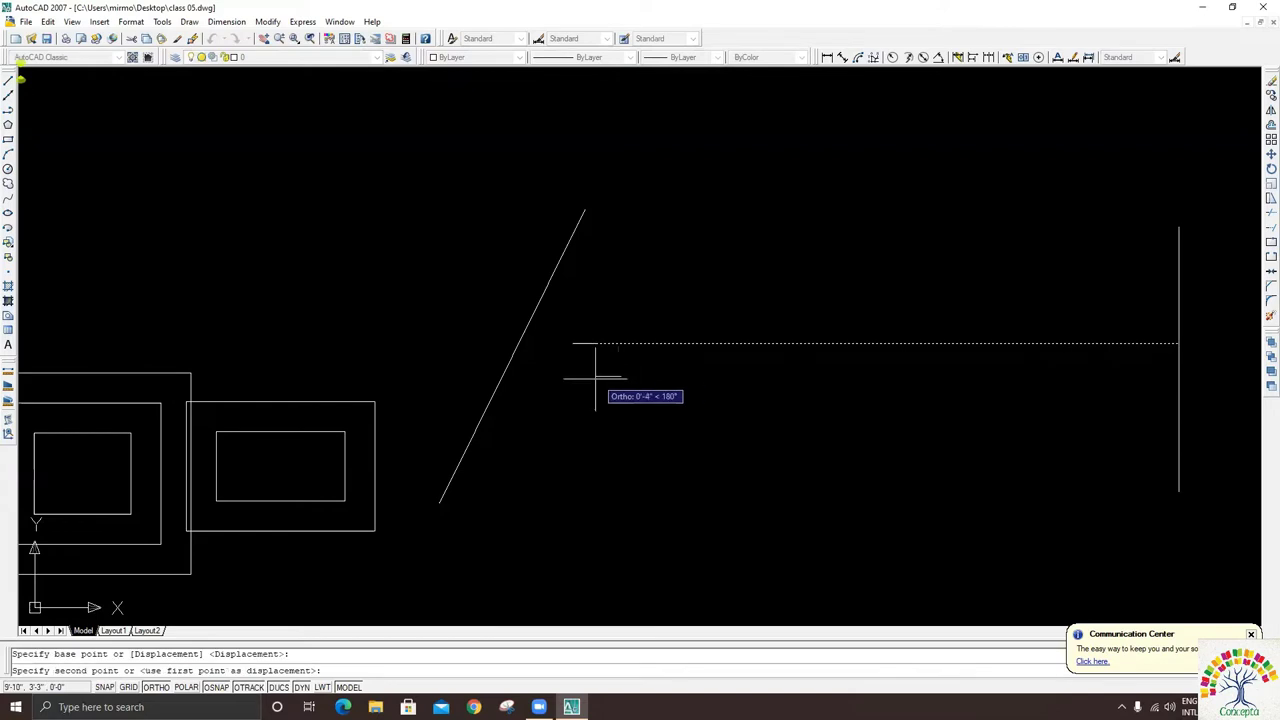
{"action": "left_click", "coordinate": [535, 375]}
{"action": "key", "text": "ctrl+z"}
{"action": "scroll", "coordinate": [312, 392], "scroll_direction": "down", "scroll_amount": 2}
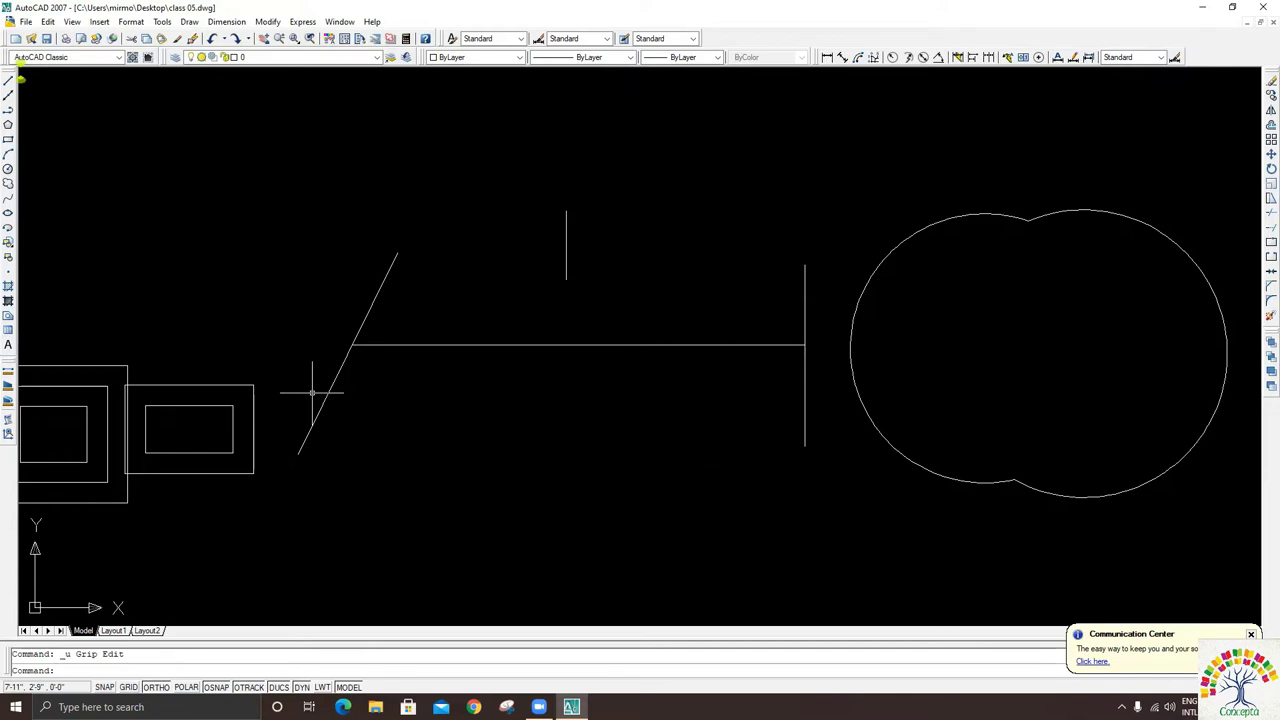
{"action": "scroll", "coordinate": [512, 412], "scroll_direction": "down", "scroll_amount": 2}
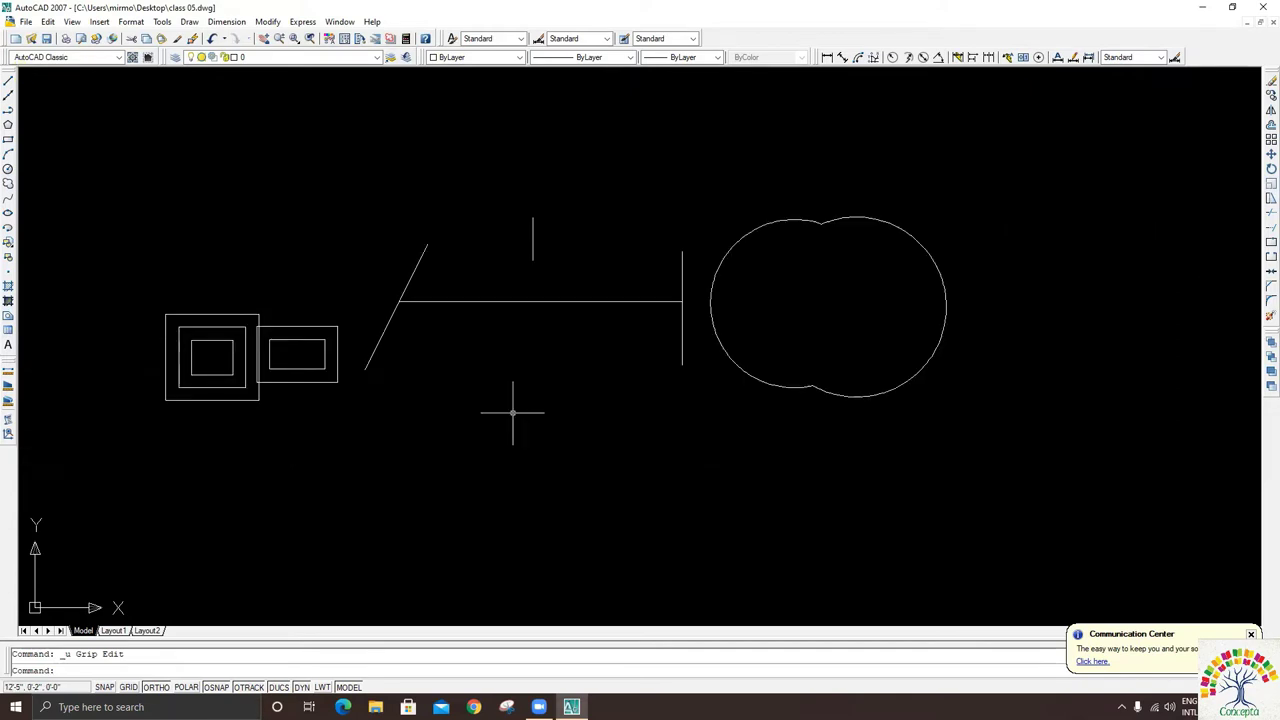
{"action": "scroll", "coordinate": [390, 303], "scroll_direction": "up", "scroll_amount": 5}
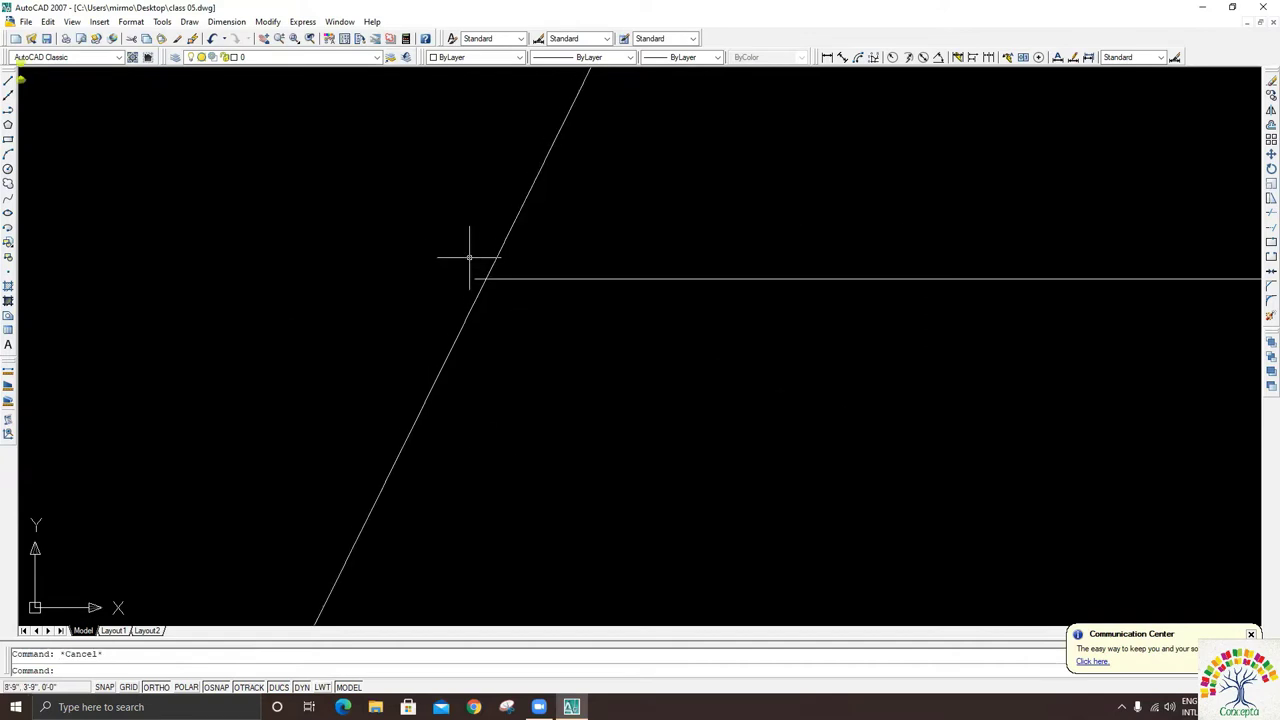
{"action": "scroll", "coordinate": [466, 257], "scroll_direction": "down", "scroll_amount": 1}
{"action": "scroll", "coordinate": [466, 257], "scroll_direction": "up", "scroll_amount": 1}
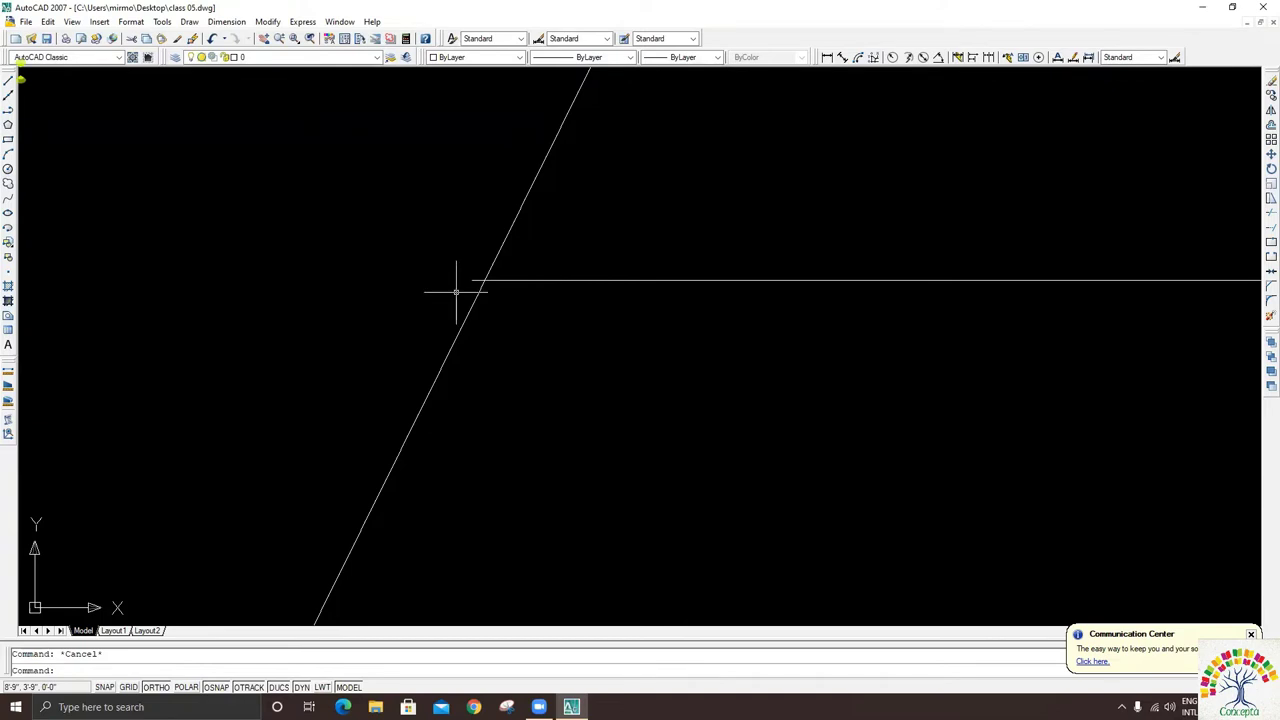
{"action": "scroll", "coordinate": [470, 340], "scroll_direction": "down", "scroll_amount": 2}
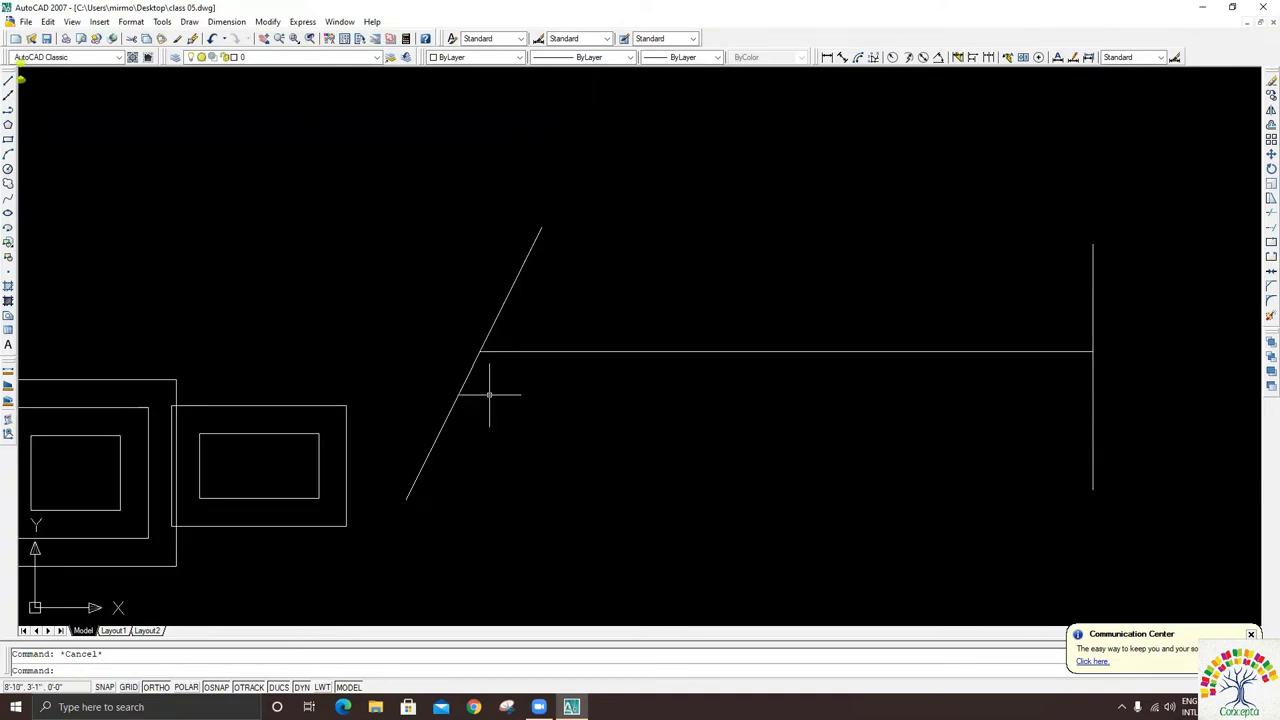
- Trim off the horizontal line's end that overshoots the diagonal line
{"action": "type", "text": "t"}
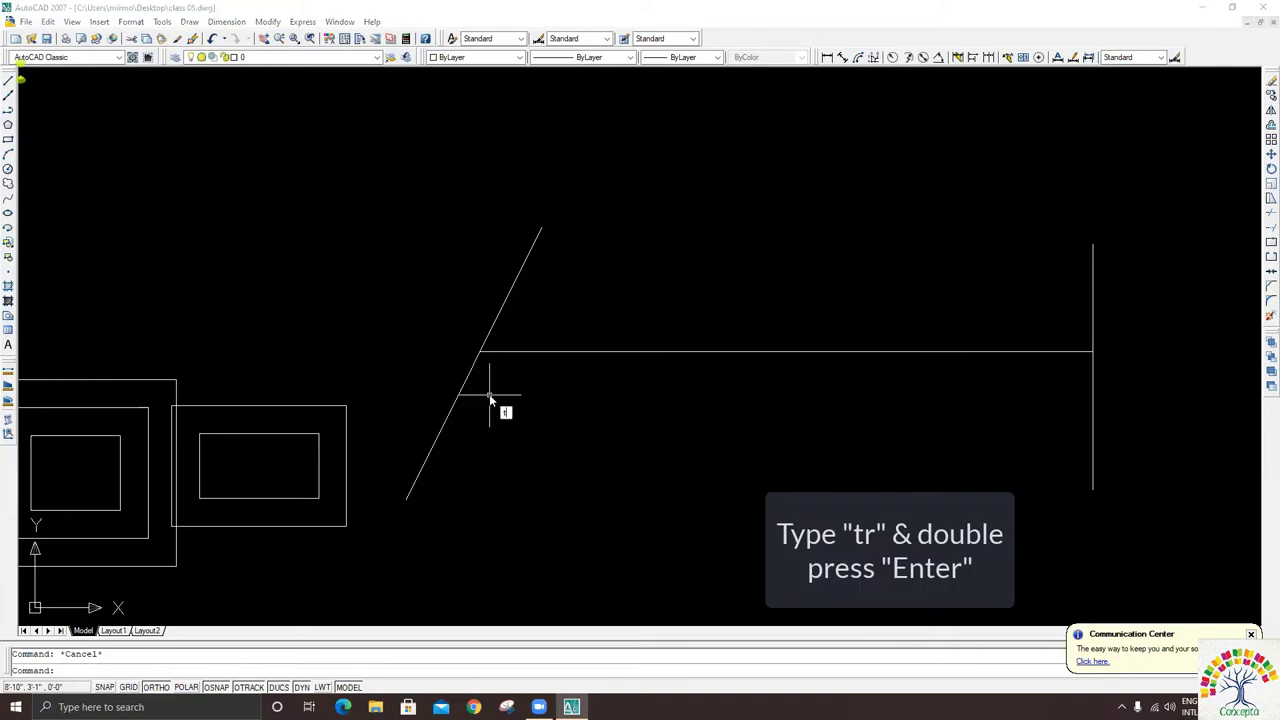
{"action": "type", "text": "r"}
{"action": "key", "text": "Return"}
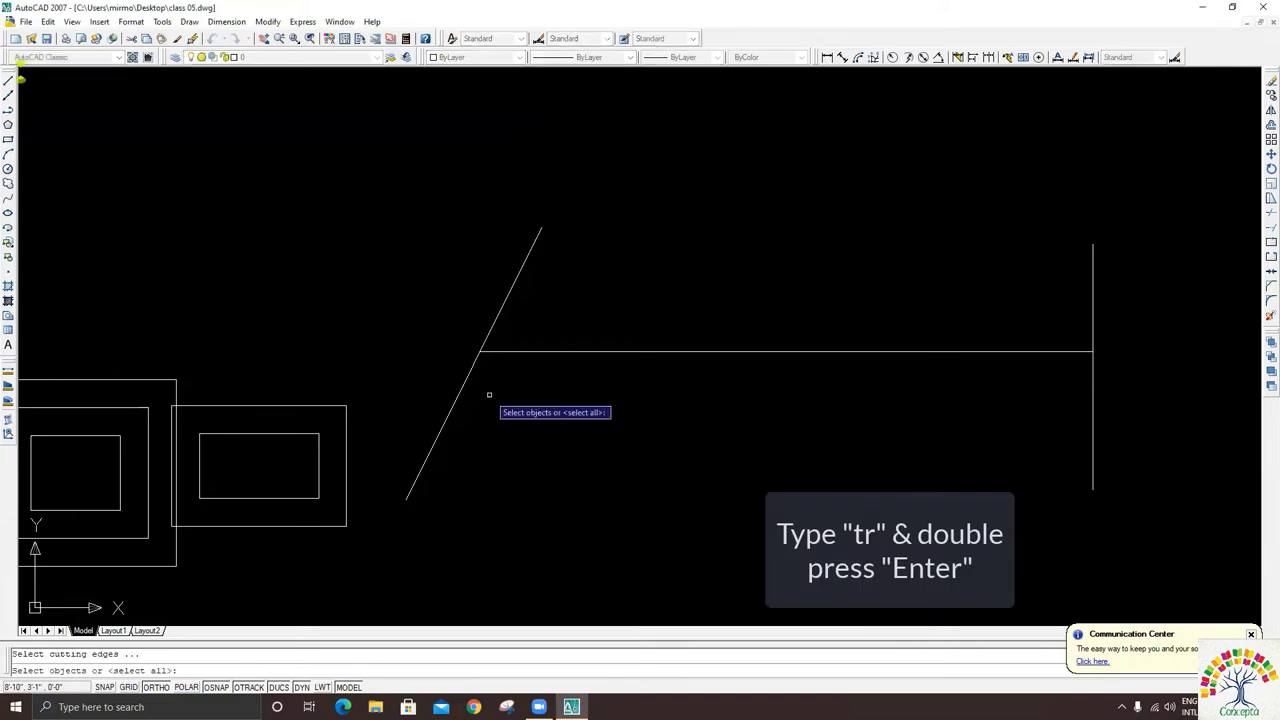
{"action": "key", "text": "Return"}
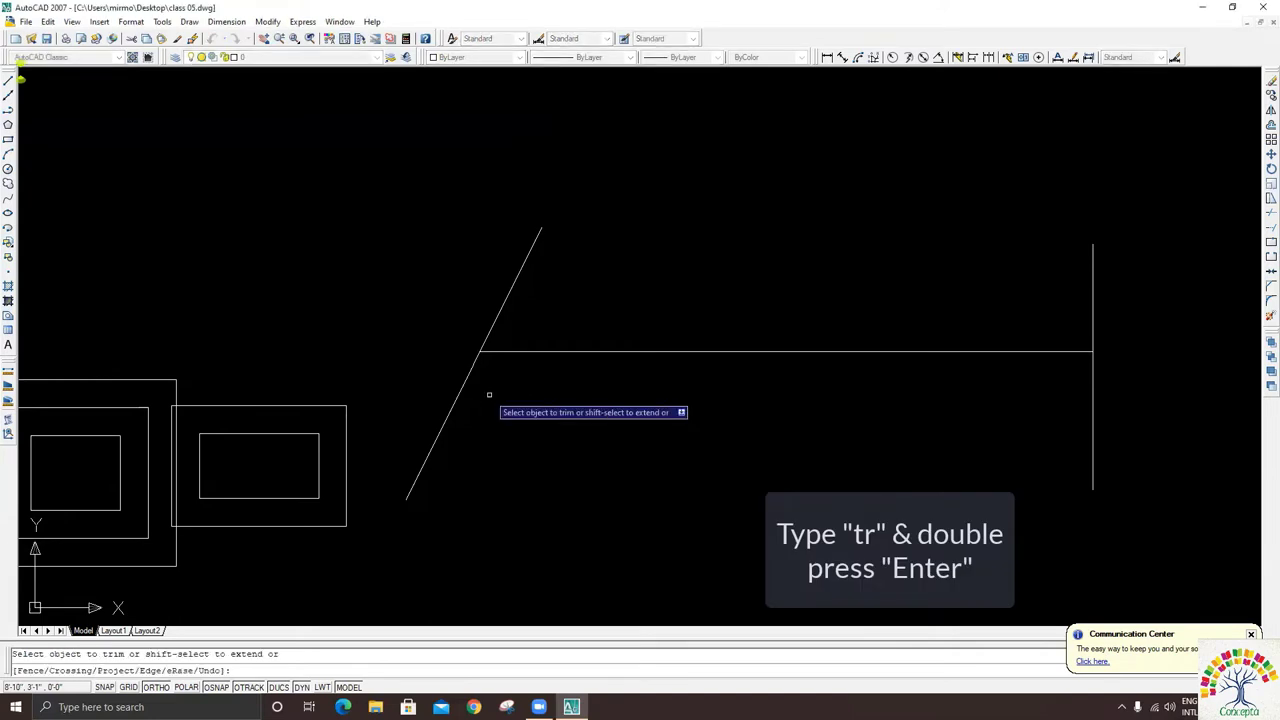
{"action": "scroll", "coordinate": [489, 395], "scroll_direction": "up", "scroll_amount": 3}
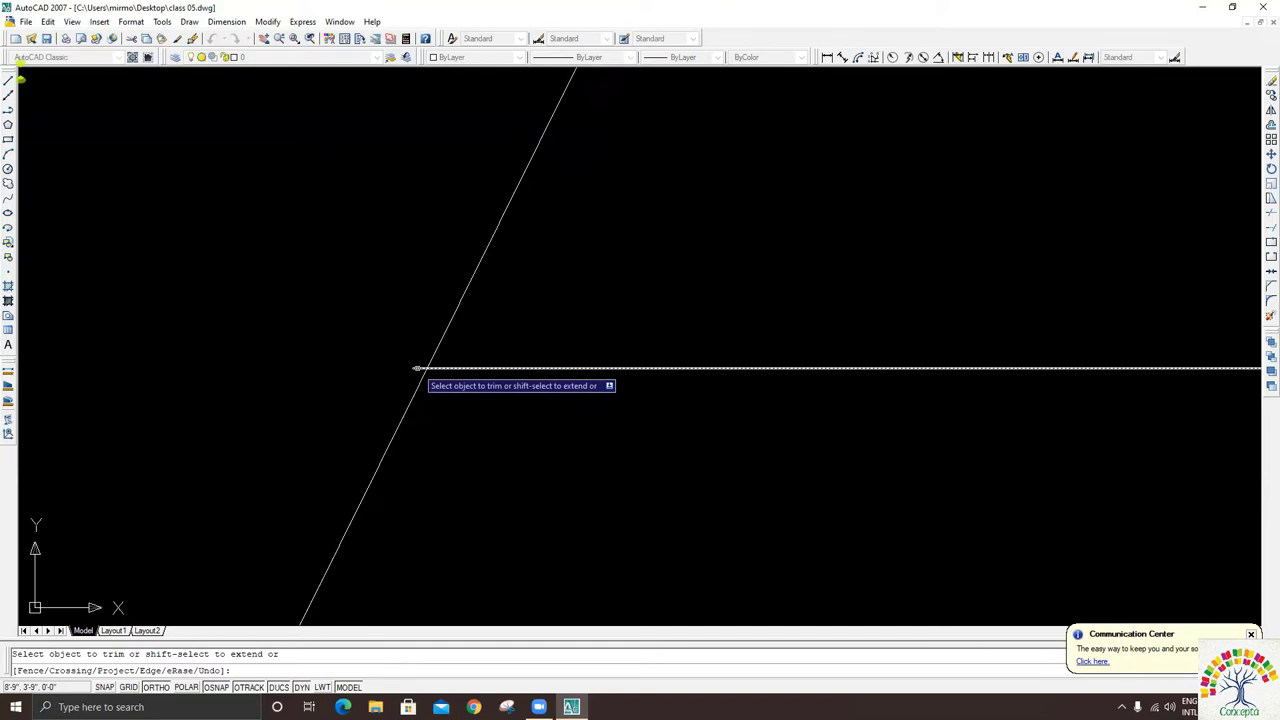
{"action": "left_click", "coordinate": [417, 368]}
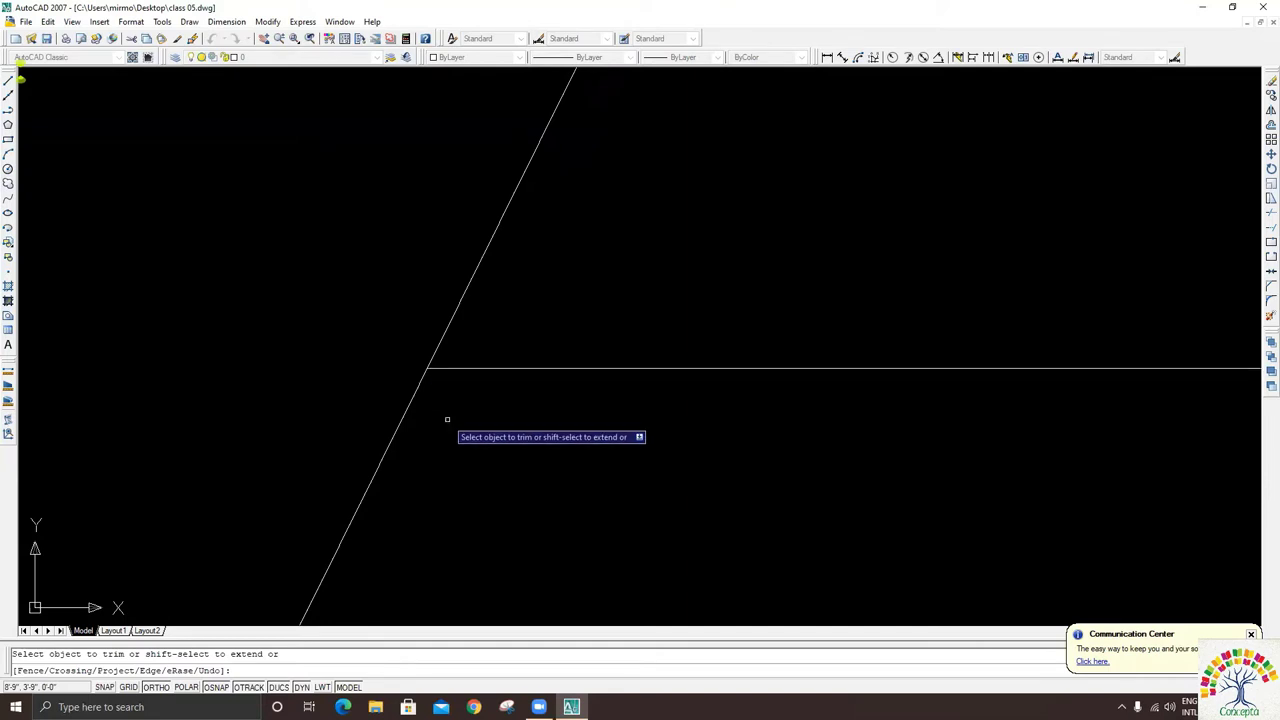
{"action": "key", "text": "Escape"}
{"action": "scroll", "coordinate": [449, 417], "scroll_direction": "down", "scroll_amount": 5}
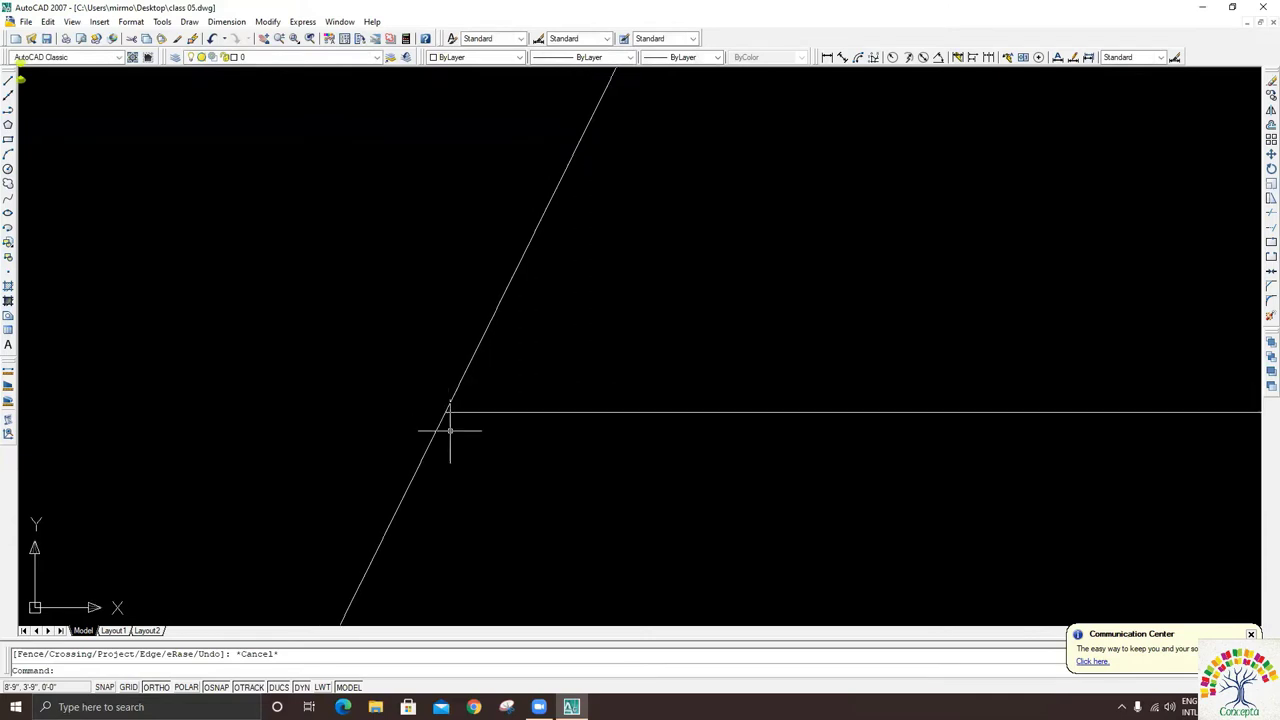
{"action": "scroll", "coordinate": [449, 429], "scroll_direction": "down", "scroll_amount": 5}
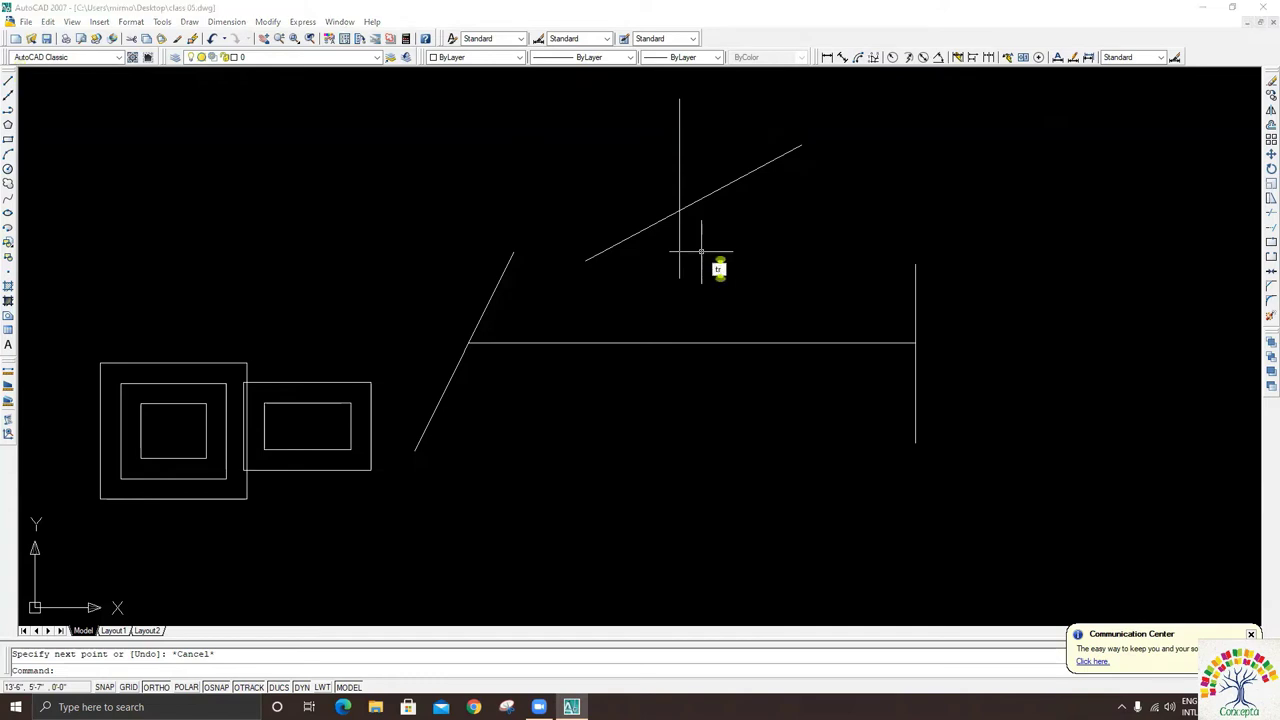
- Trim the slanted and vertical lines' overshooting ends so they meet at a sharp corner
{"action": "key", "text": "Return"}
{"action": "key", "text": "Return"}
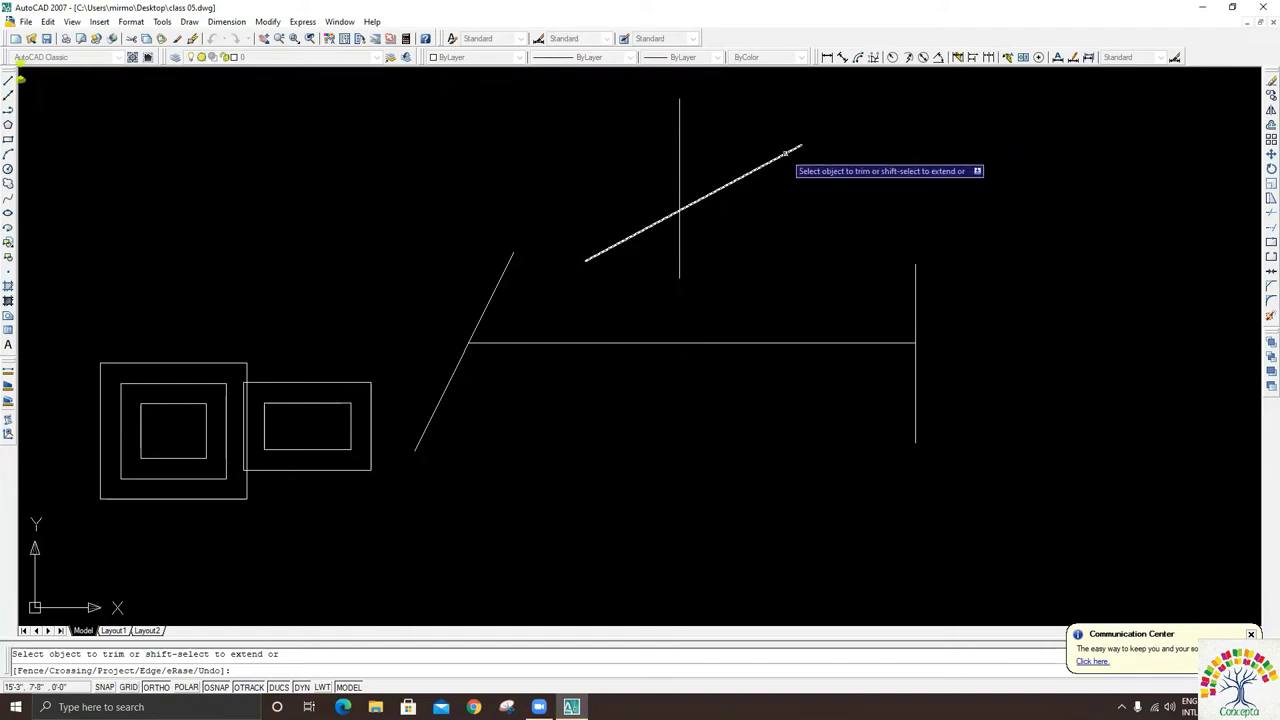
{"action": "left_click", "coordinate": [785, 153]}
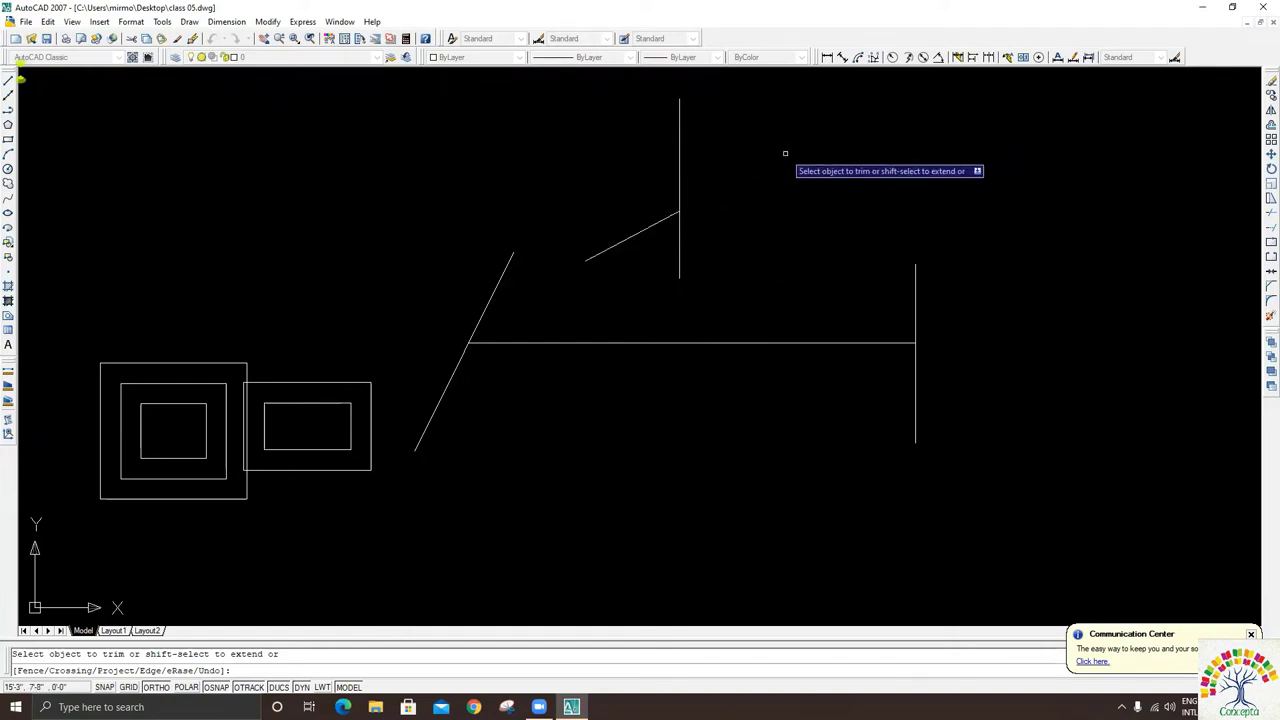
{"action": "left_click", "coordinate": [679, 123]}
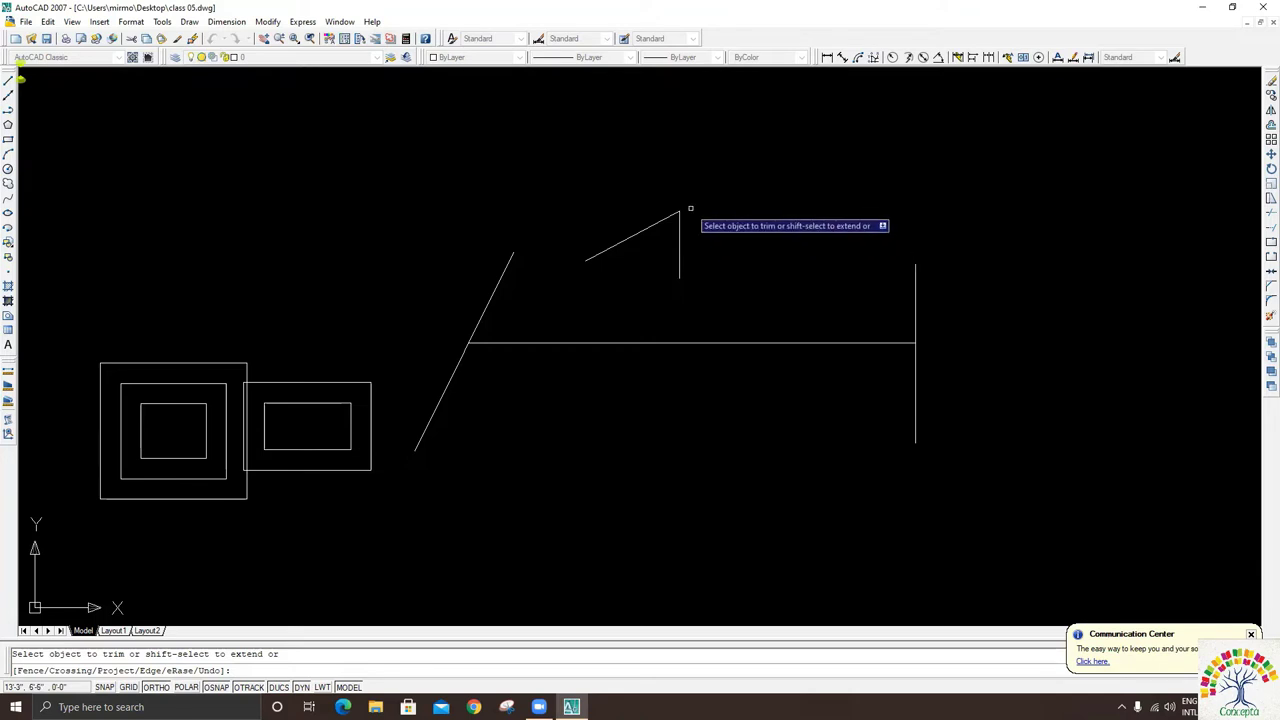
{"action": "scroll", "coordinate": [688, 208], "scroll_direction": "up", "scroll_amount": 3}
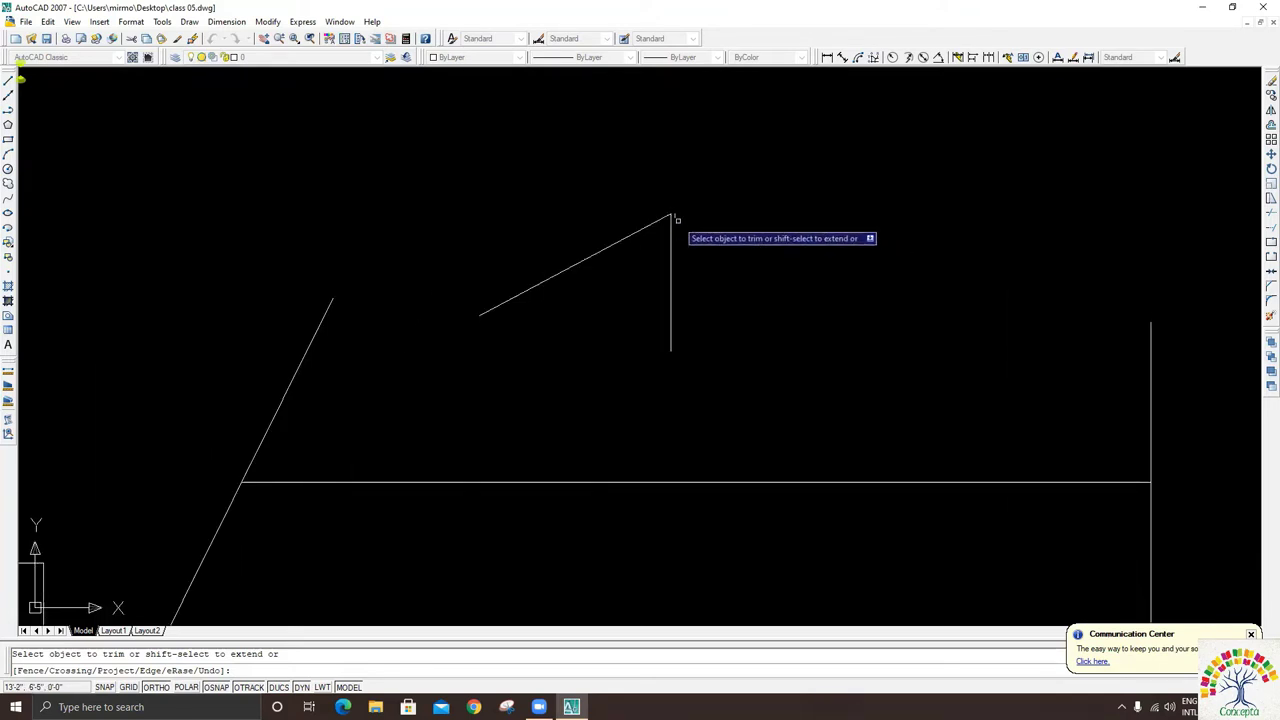
{"action": "scroll", "coordinate": [670, 196], "scroll_direction": "up", "scroll_amount": 3}
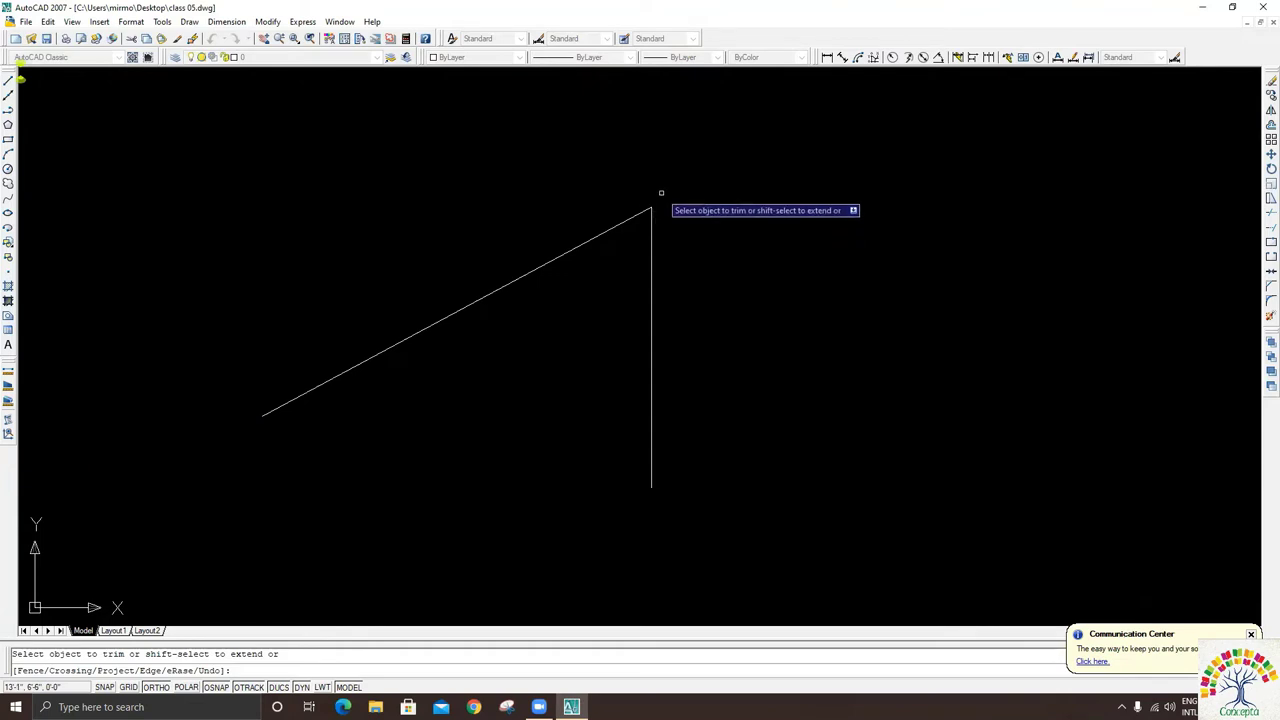
{"action": "scroll", "coordinate": [661, 193], "scroll_direction": "down", "scroll_amount": 6}
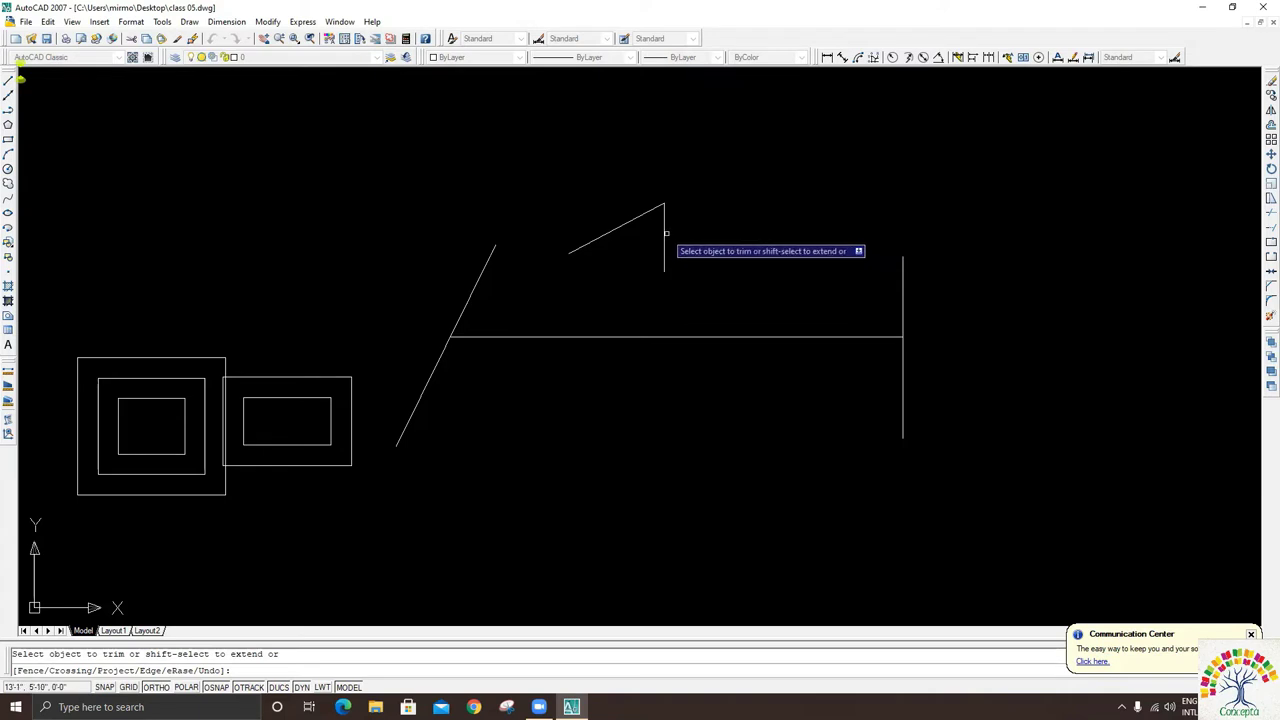
{"action": "key", "text": "Escape"}
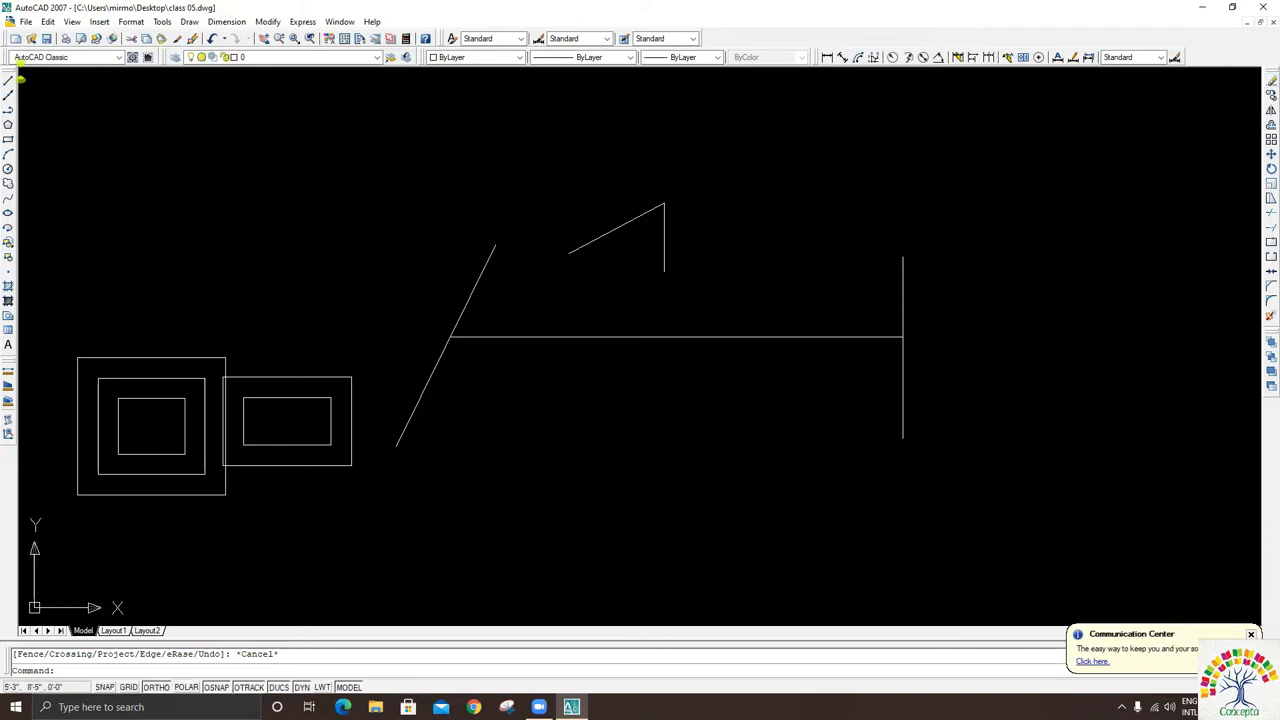
{"action": "left_click", "coordinate": [267, 23]}
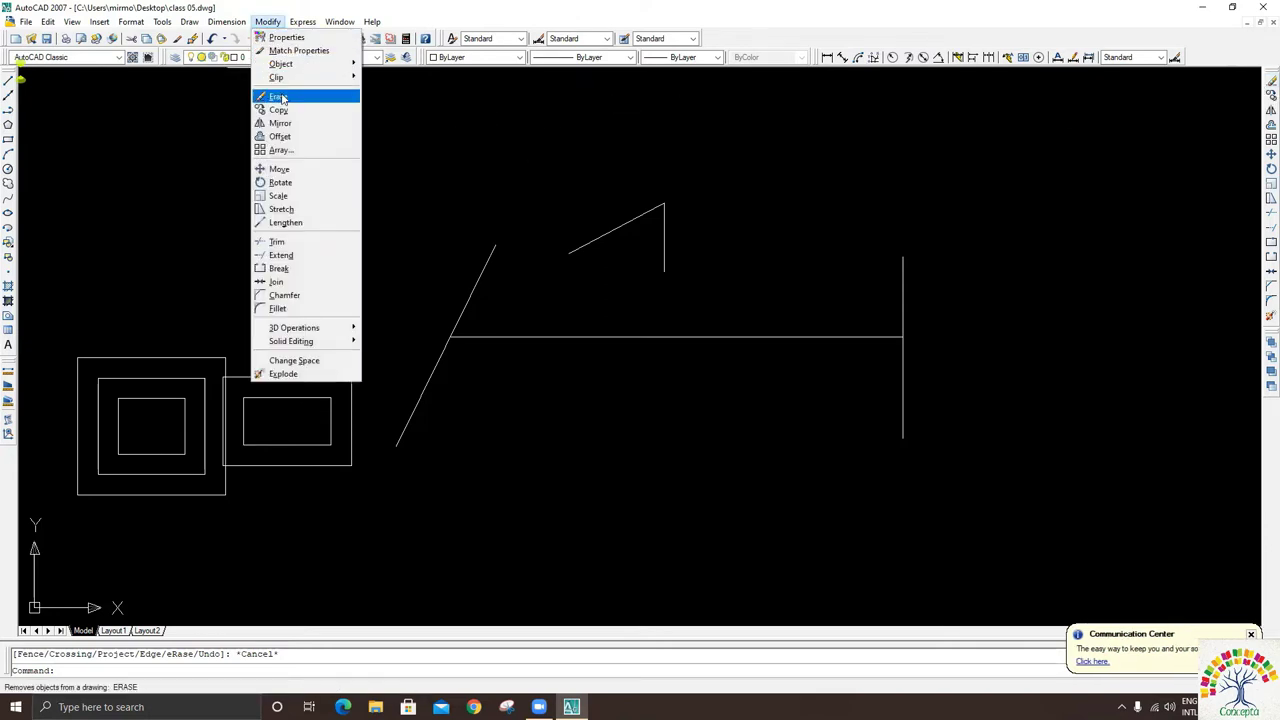
{"action": "left_click", "coordinate": [281, 97]}
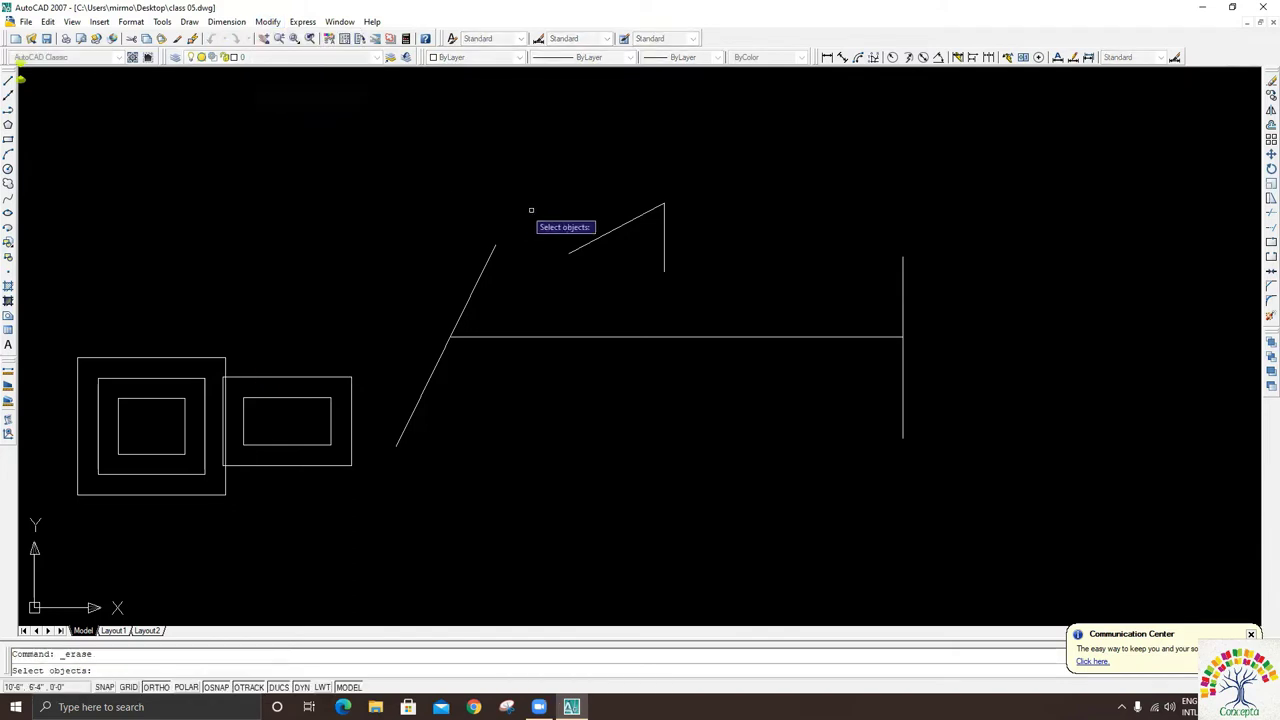
{"action": "left_click", "coordinate": [611, 232]}
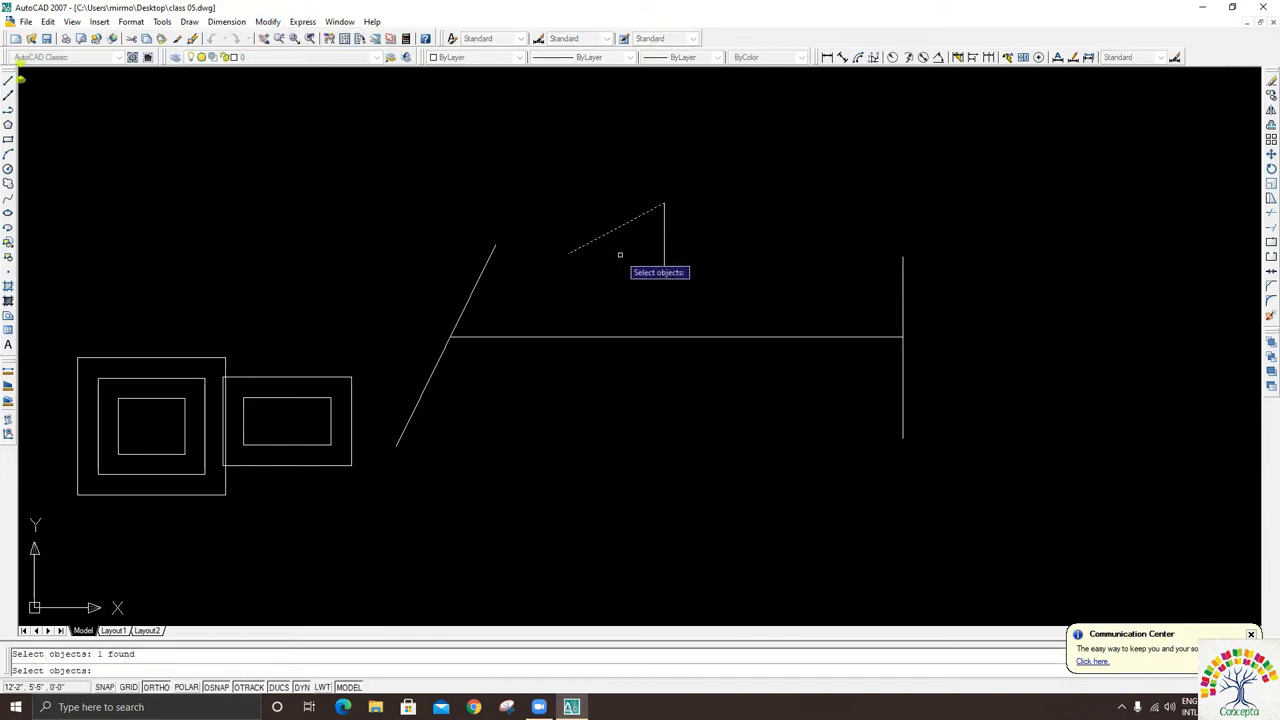
{"action": "key", "text": "Return"}
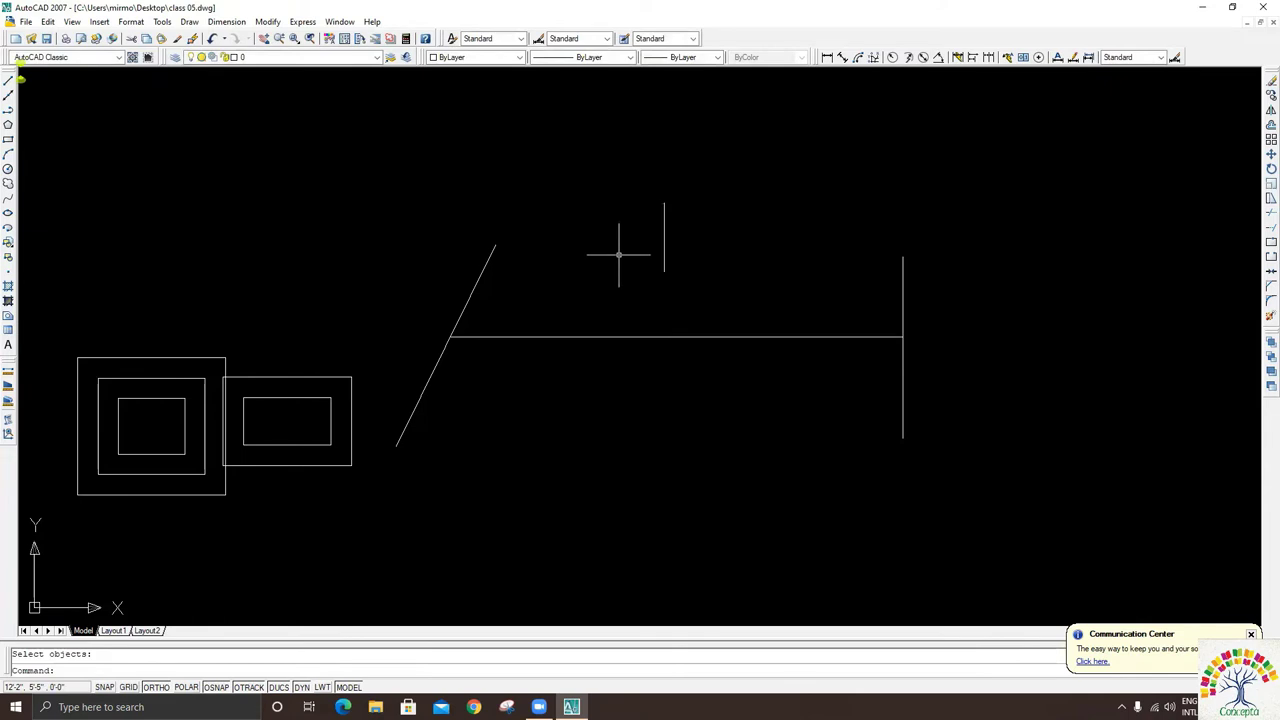
{"action": "key", "text": "ctrl+z"}
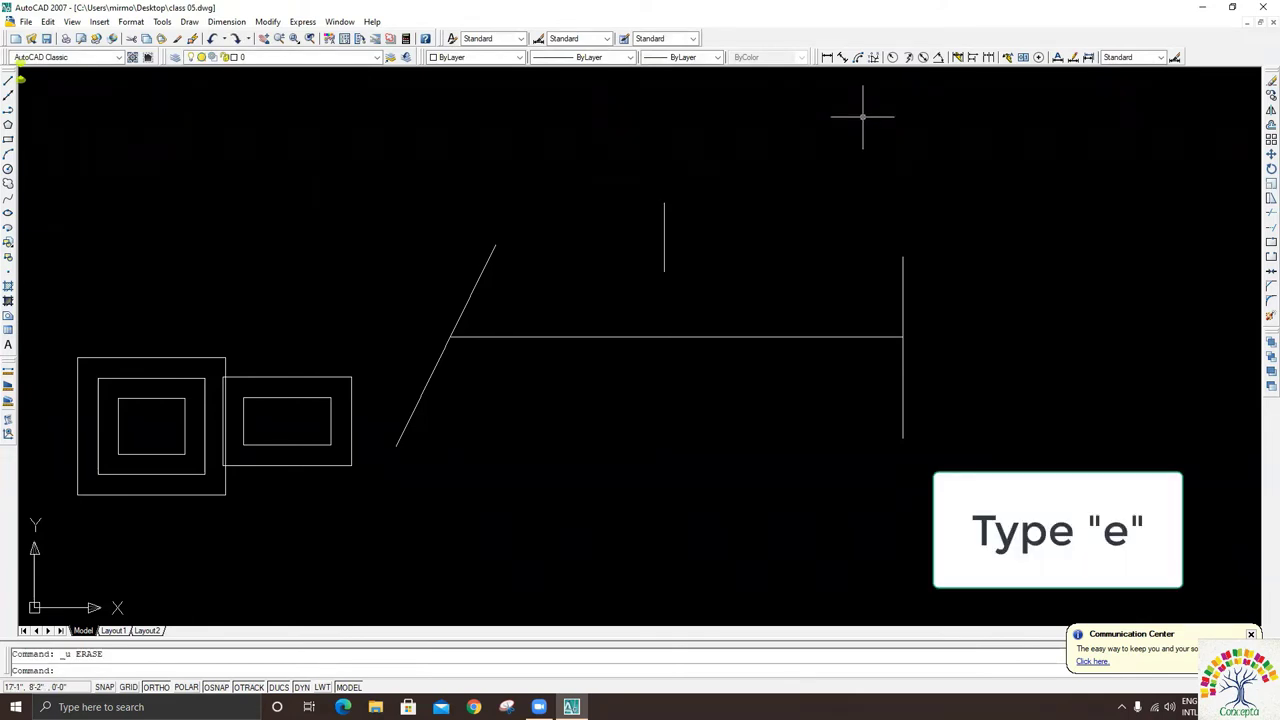
{"action": "type", "text": "e"}
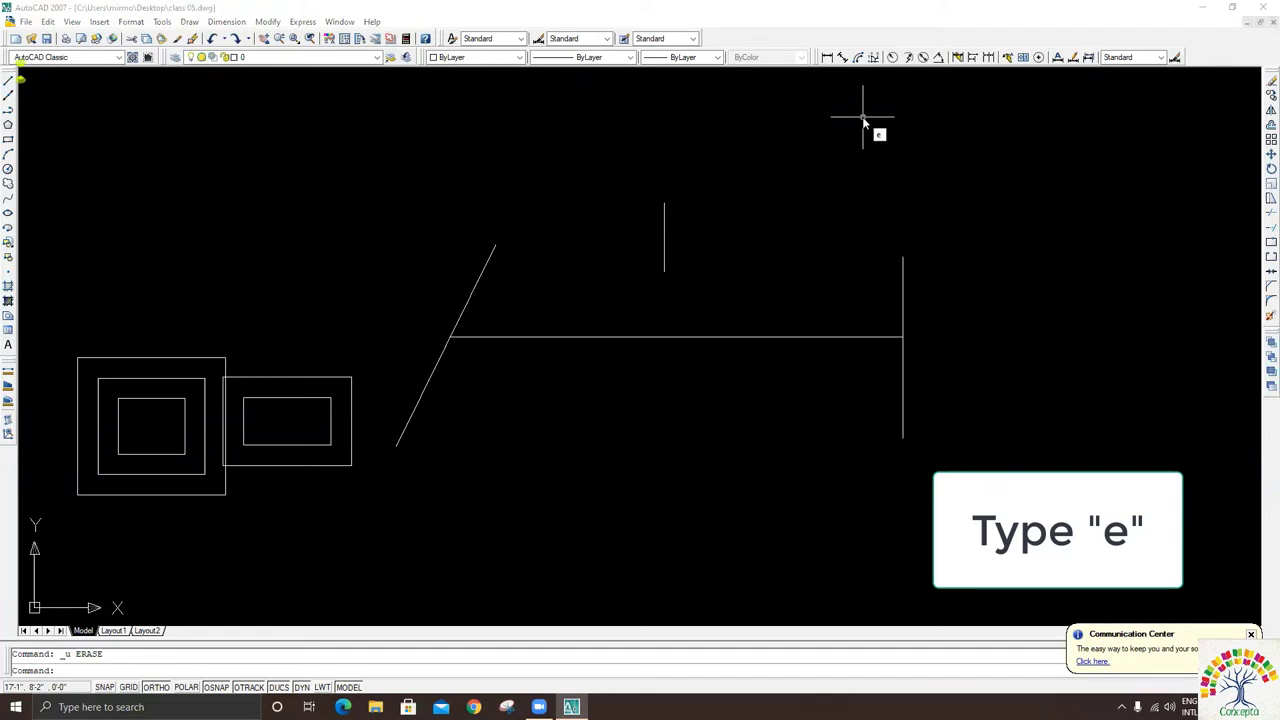
{"action": "key", "text": "Return"}
{"action": "left_click", "coordinate": [662, 230]}
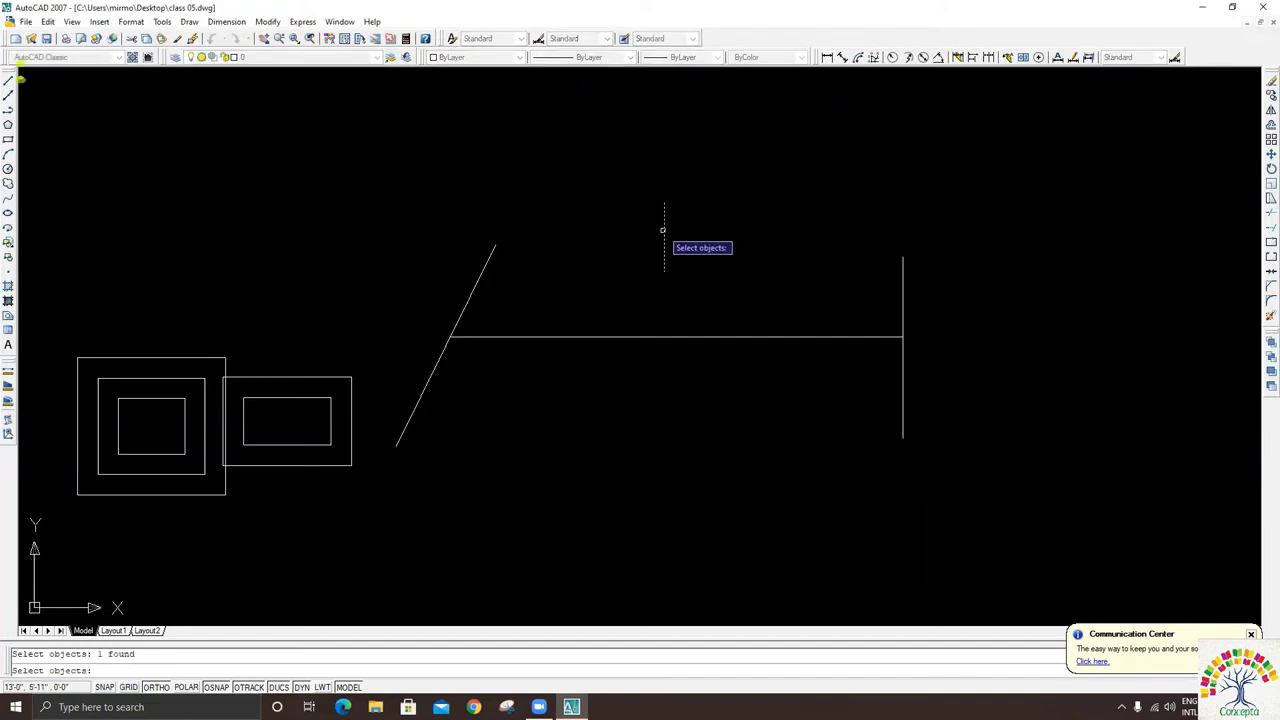
{"action": "left_click", "coordinate": [472, 290]}
{"action": "left_click", "coordinate": [620, 337]}
{"action": "left_click", "coordinate": [903, 380]}
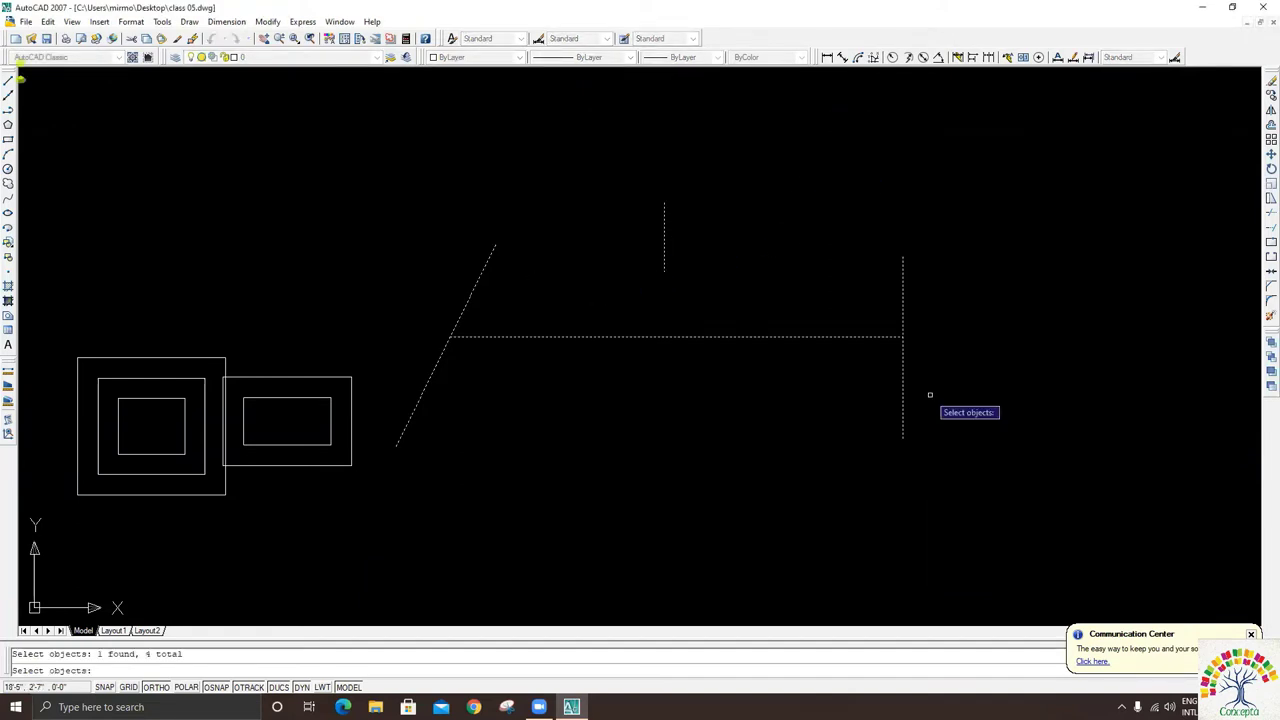
{"action": "key", "text": "Return"}
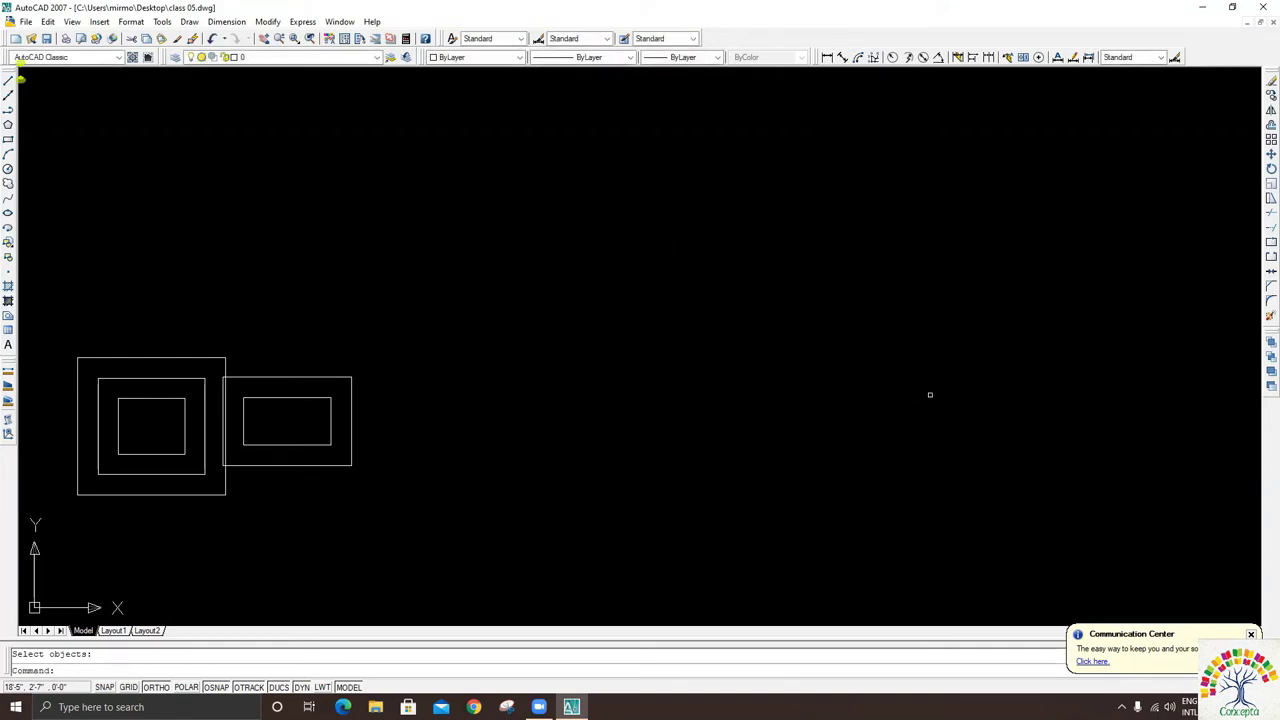
{"action": "key", "text": "ctrl+z"}
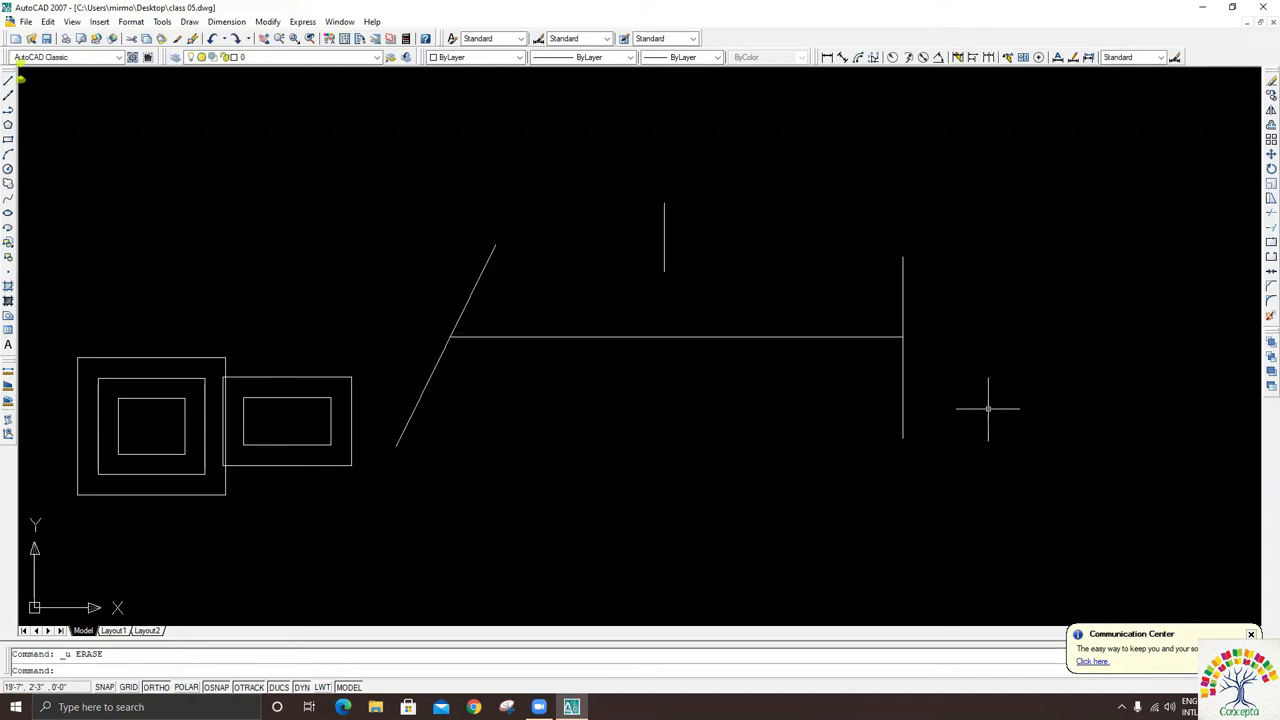
- Regenerate the display and draw a first circle to the right of the line sketch
{"action": "type", "text": "r"}
{"action": "middle_click_drag", "start_coordinate": [988, 408], "coordinate": [854, 408]}
{"action": "type", "text": "e"}
{"action": "key", "text": "Return"}
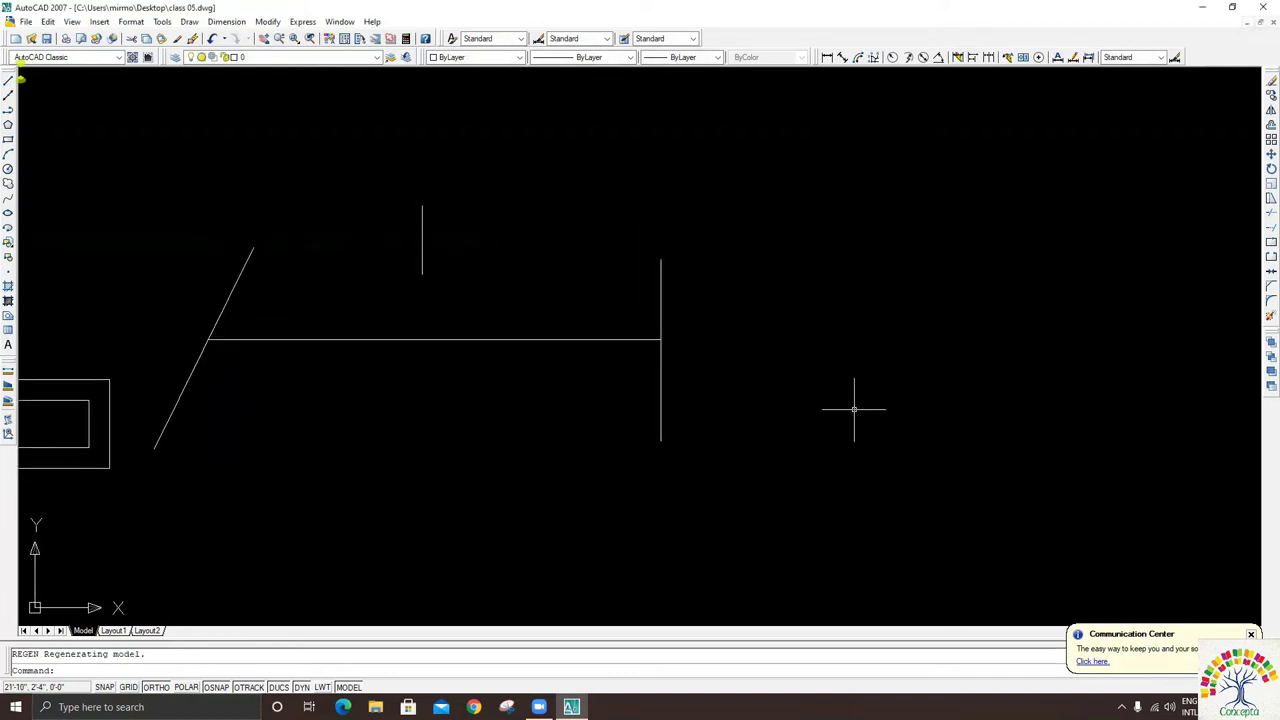
{"action": "type", "text": "c"}
{"action": "key", "text": "Return"}
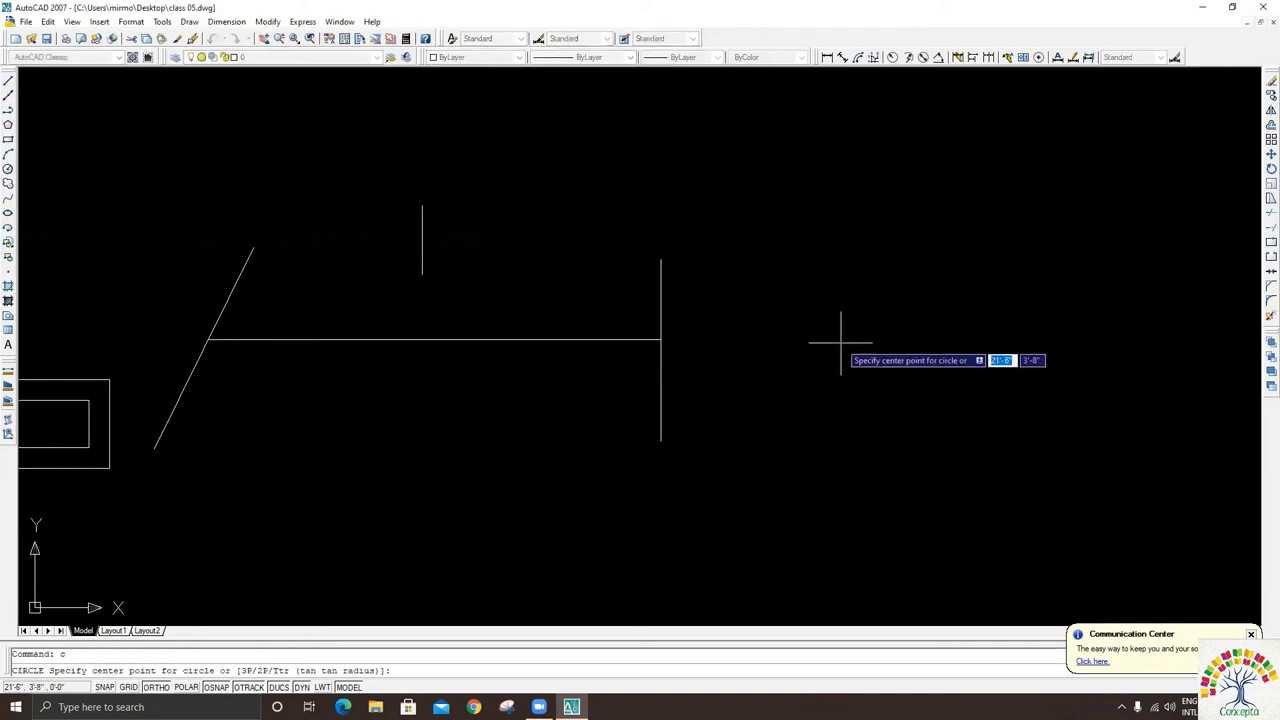
{"action": "left_click", "coordinate": [841, 343]}
{"action": "left_click", "coordinate": [944, 477]}
- Draw a second, similar-sized circle overlapping the first, then start TRIM
{"action": "key", "text": "Return"}
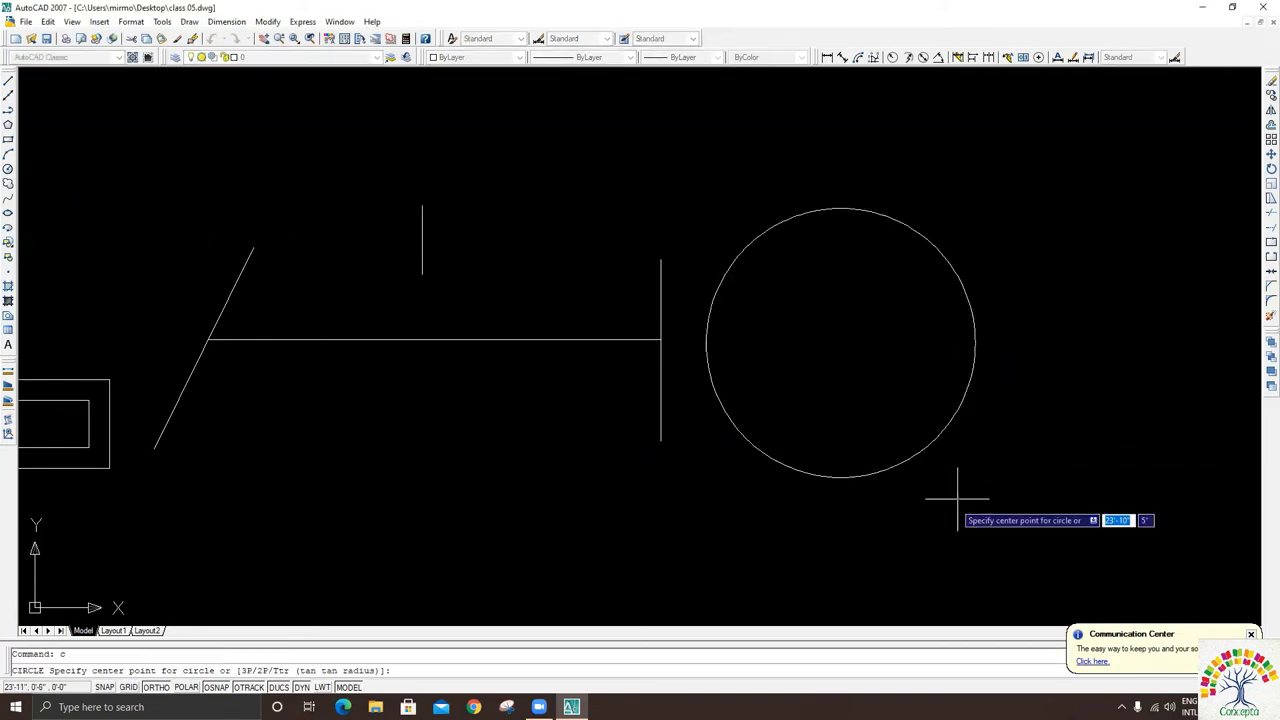
{"action": "left_click", "coordinate": [938, 348]}
{"action": "left_click", "coordinate": [1052, 492]}
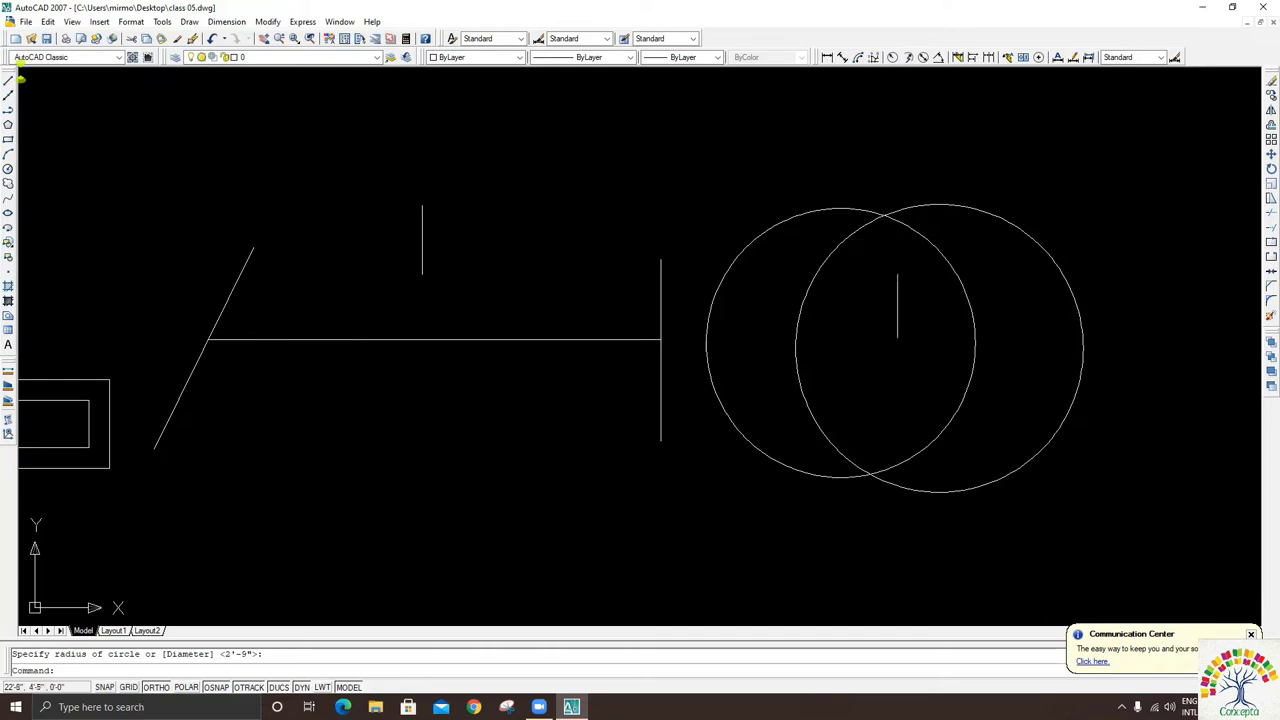
{"action": "type", "text": "tr"}
{"action": "key", "text": "Return"}
{"action": "key", "text": "Return"}
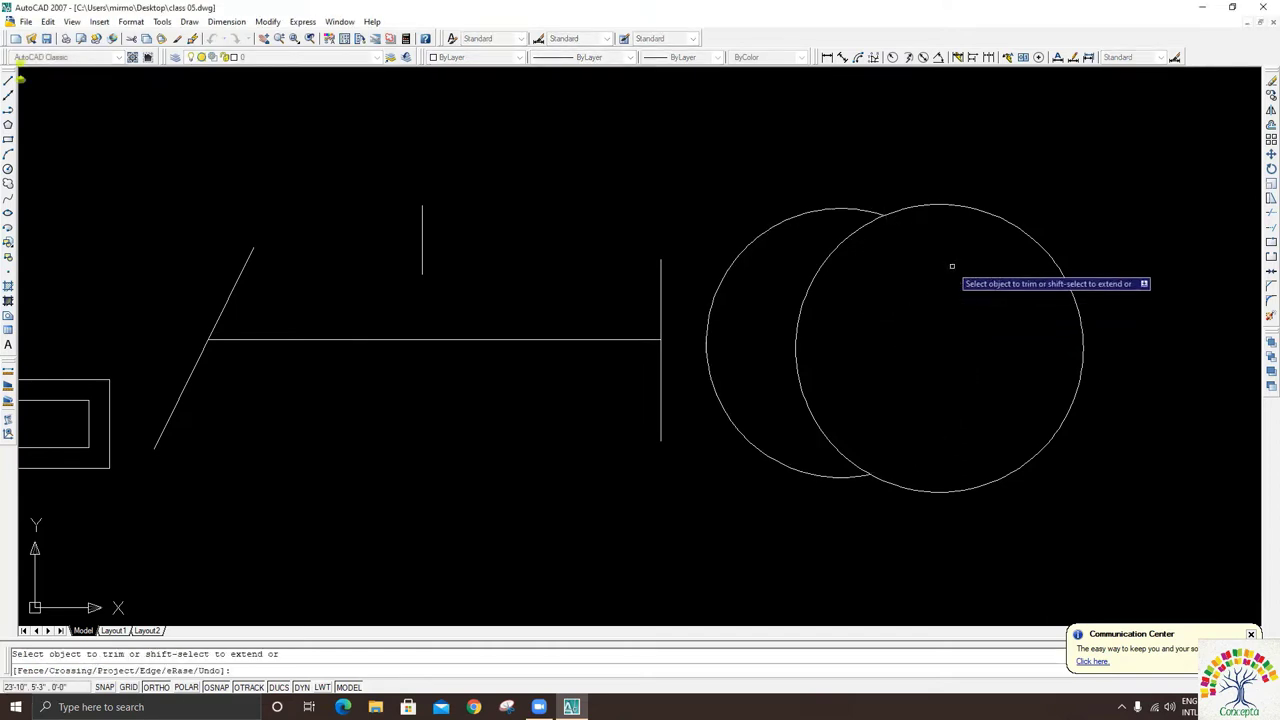
- Trim away the right circle's arc lying inside the left circle
{"action": "left_click", "coordinate": [814, 274]}
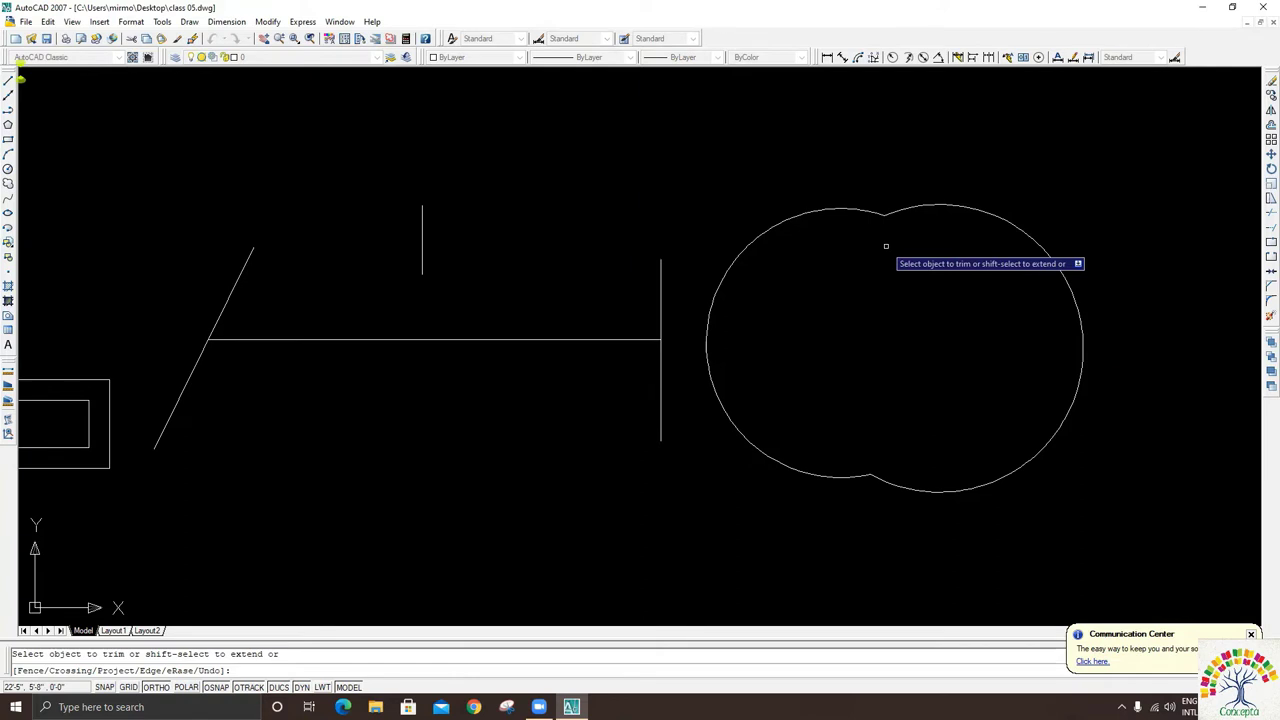
{"action": "key", "text": "Return"}
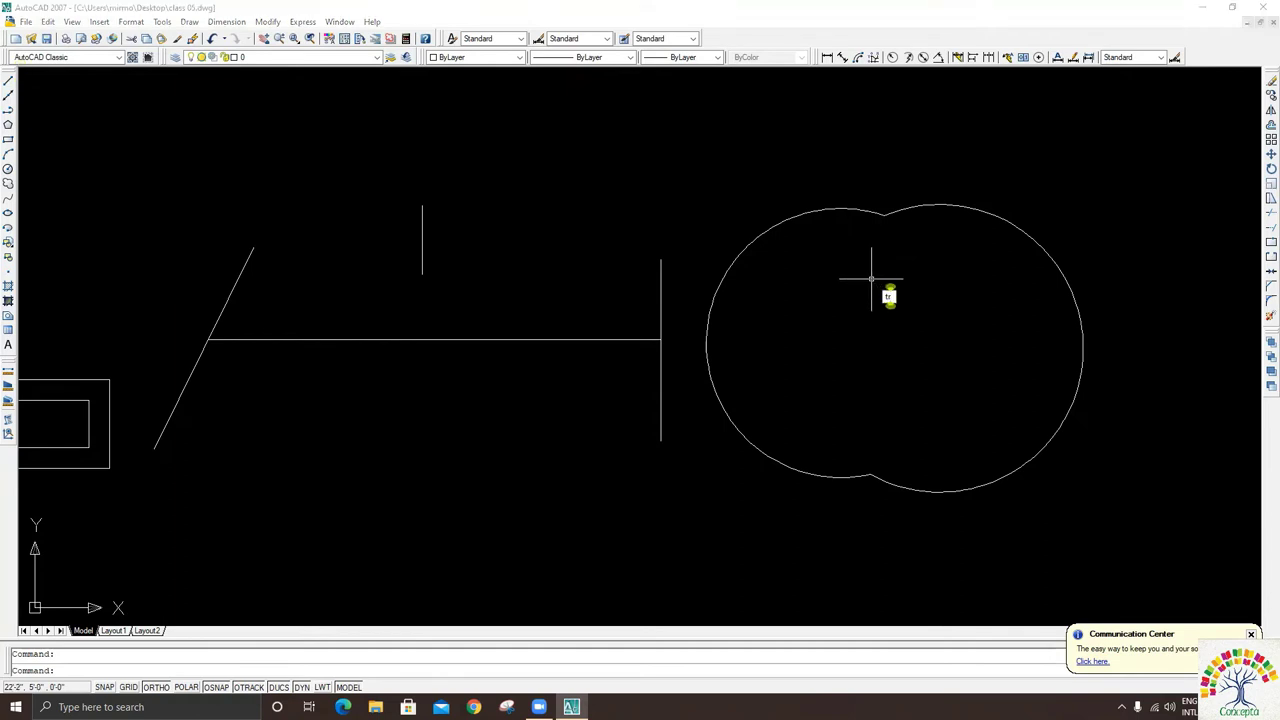
{"action": "key", "text": "Return"}
{"action": "key", "text": "Return"}
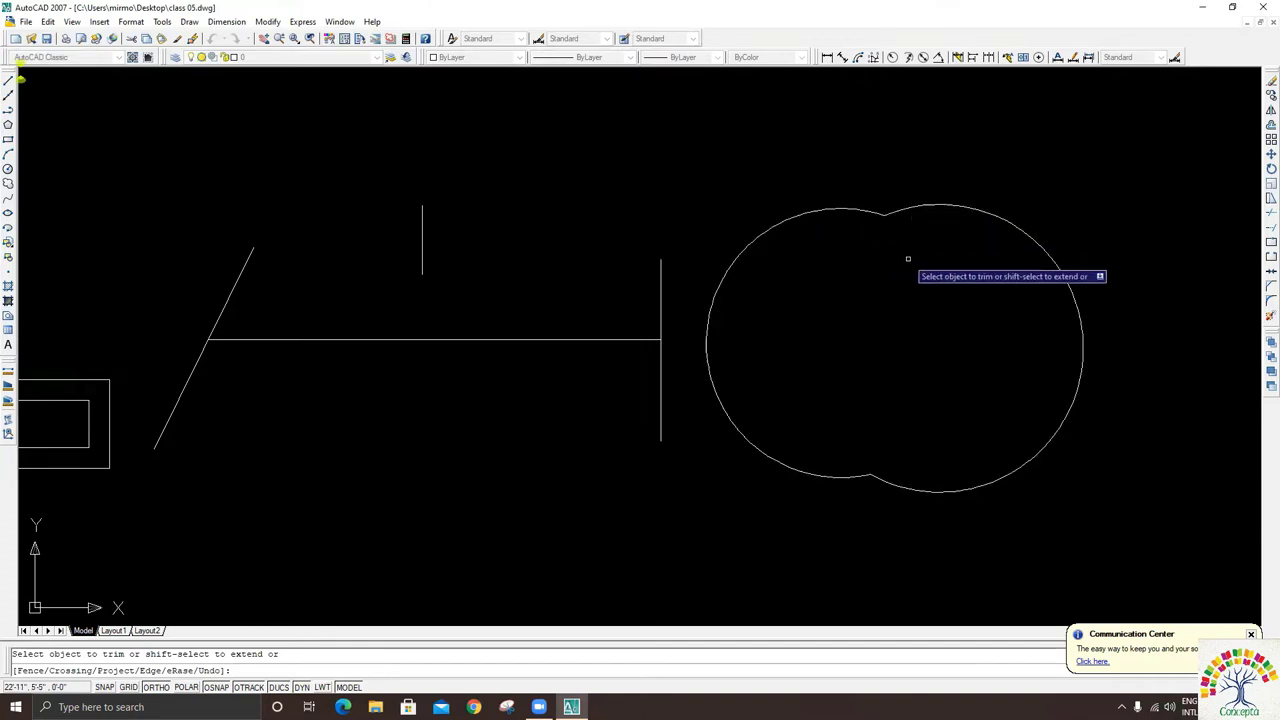
{"action": "key", "text": "ctrl+z"}
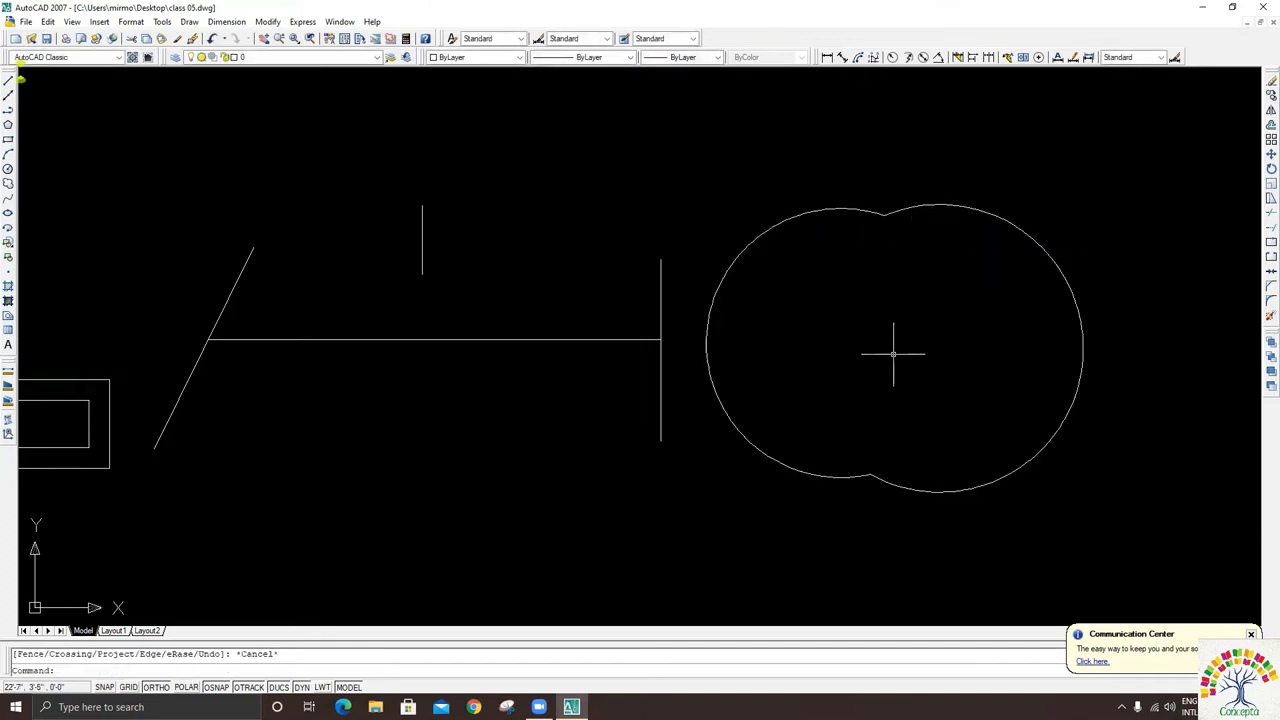
{"action": "scroll", "coordinate": [715, 240], "scroll_direction": "down", "scroll_amount": 2}
- Shorten the horizontal line by dragging its left and right end grips inward
{"action": "left_click", "coordinate": [508, 300]}
{"action": "left_click", "coordinate": [398, 301]}
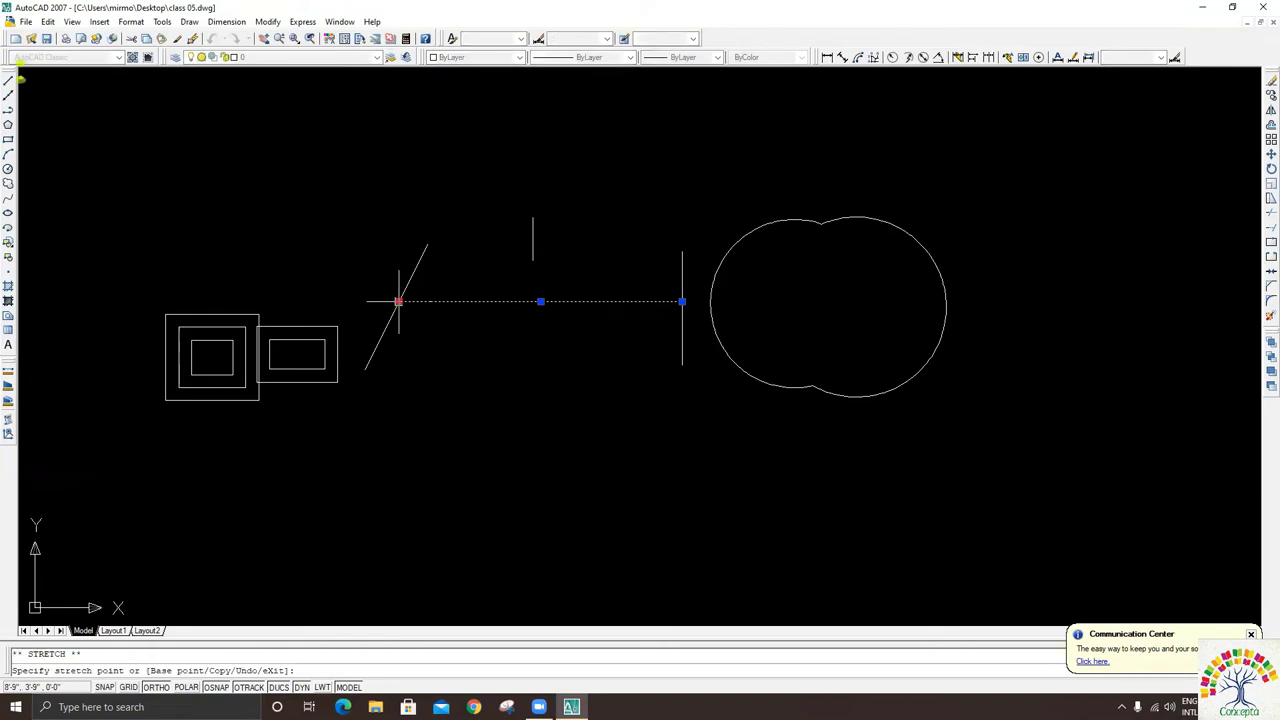
{"action": "left_click", "coordinate": [505, 300]}
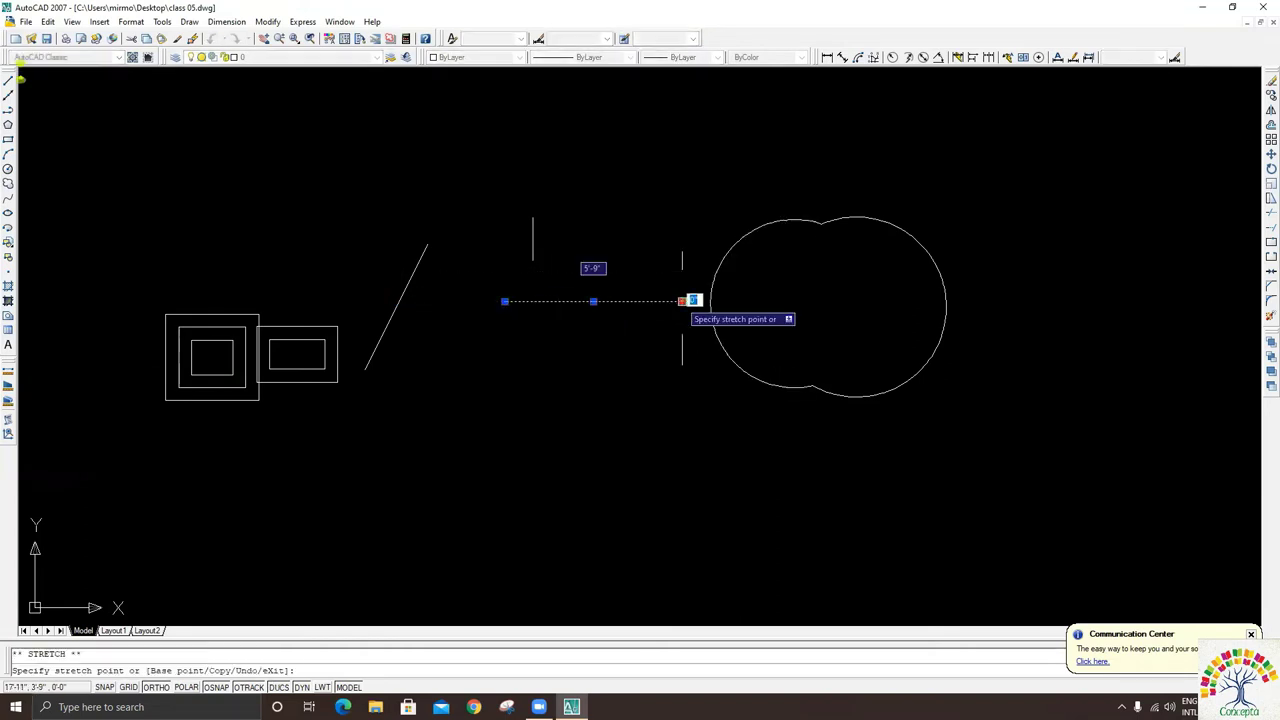
{"action": "left_click", "coordinate": [603, 301]}
{"action": "key", "text": "Escape"}
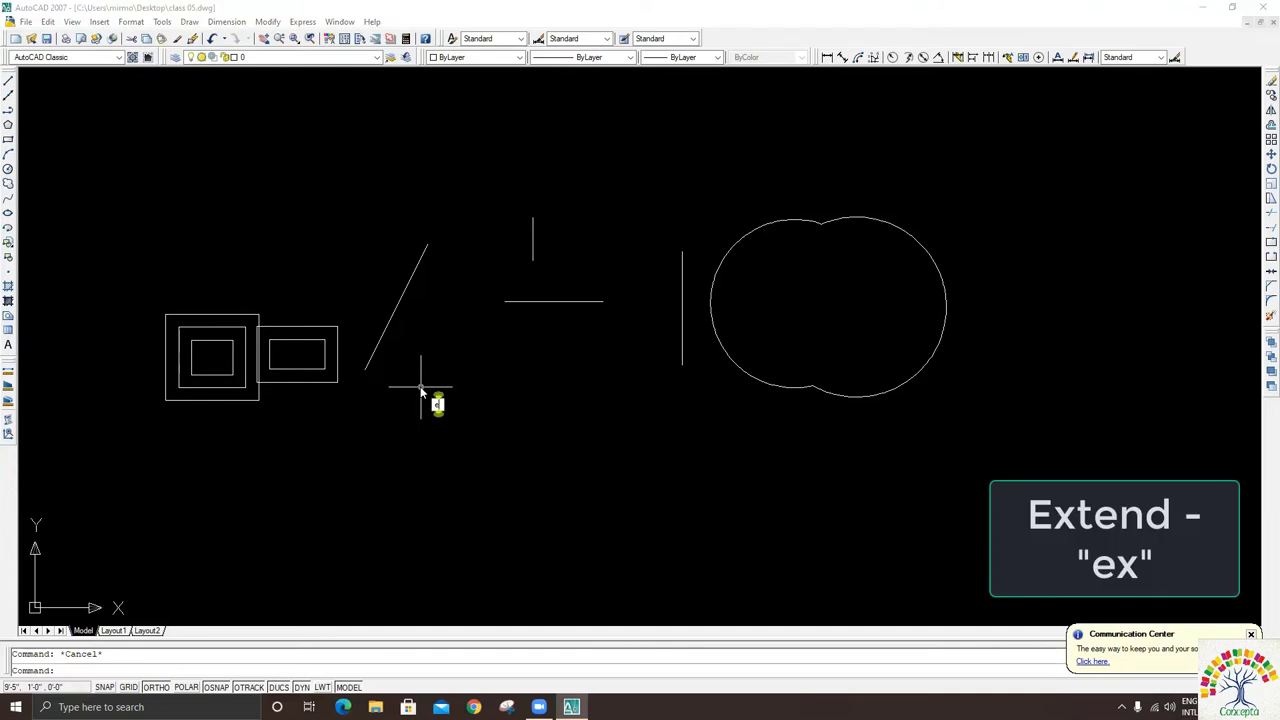
- Launch the Extend command after cancelling a first attempt
{"action": "key", "text": "Return"}
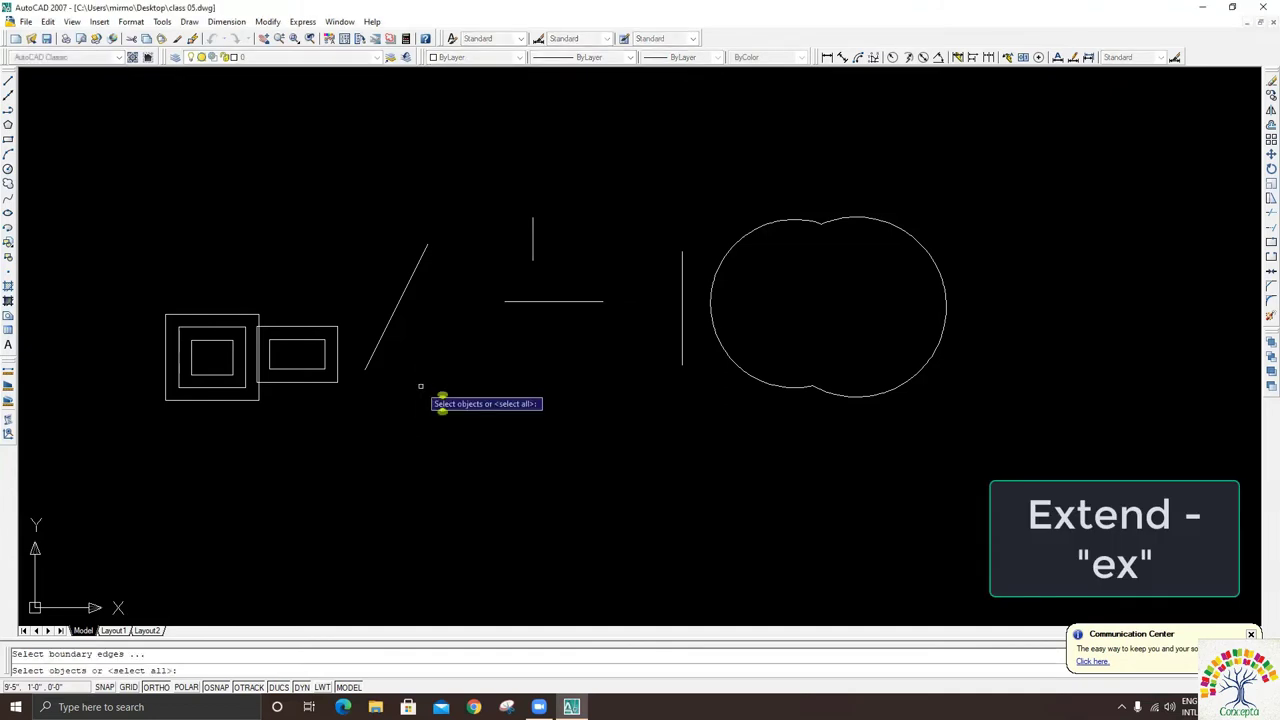
{"action": "key", "text": "Escape"}
{"action": "left_click", "coordinate": [267, 21]}
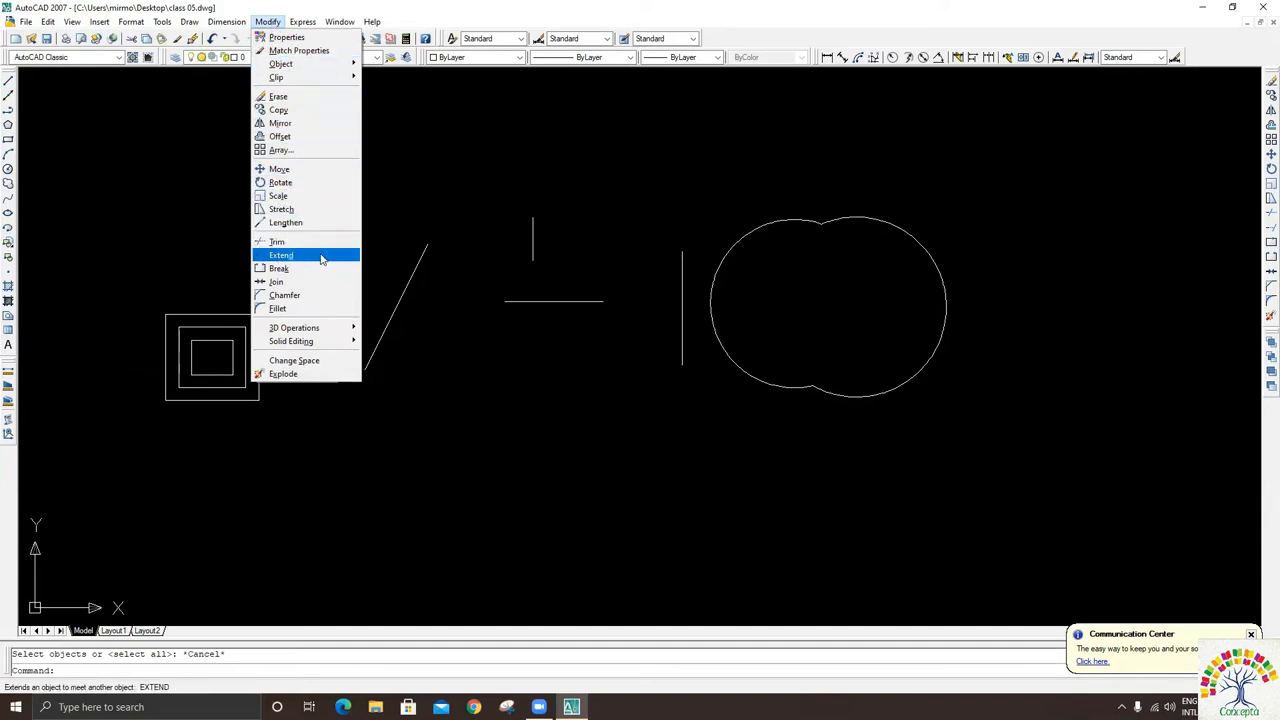
{"action": "key", "text": "Escape"}
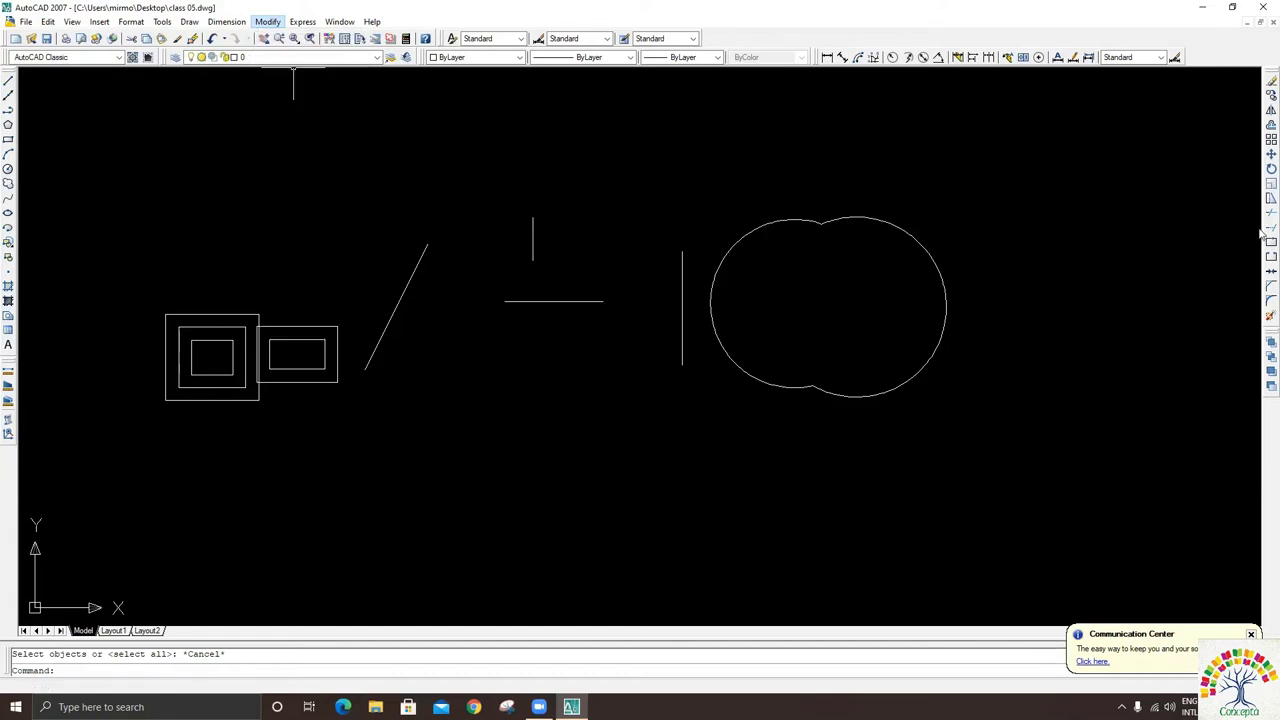
{"action": "left_click", "coordinate": [1266, 237]}
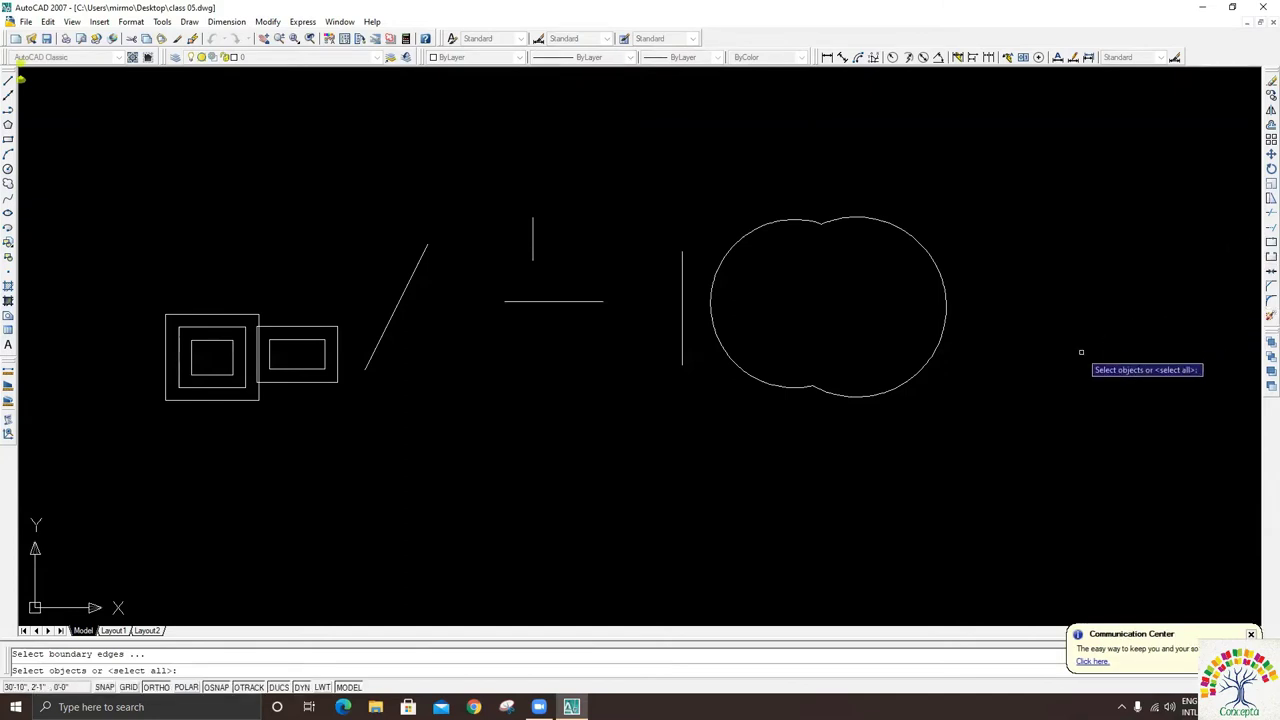
- Extend the horizontal line to the slanted and vertical lines, then undo both extensions
{"action": "key", "text": "Return"}
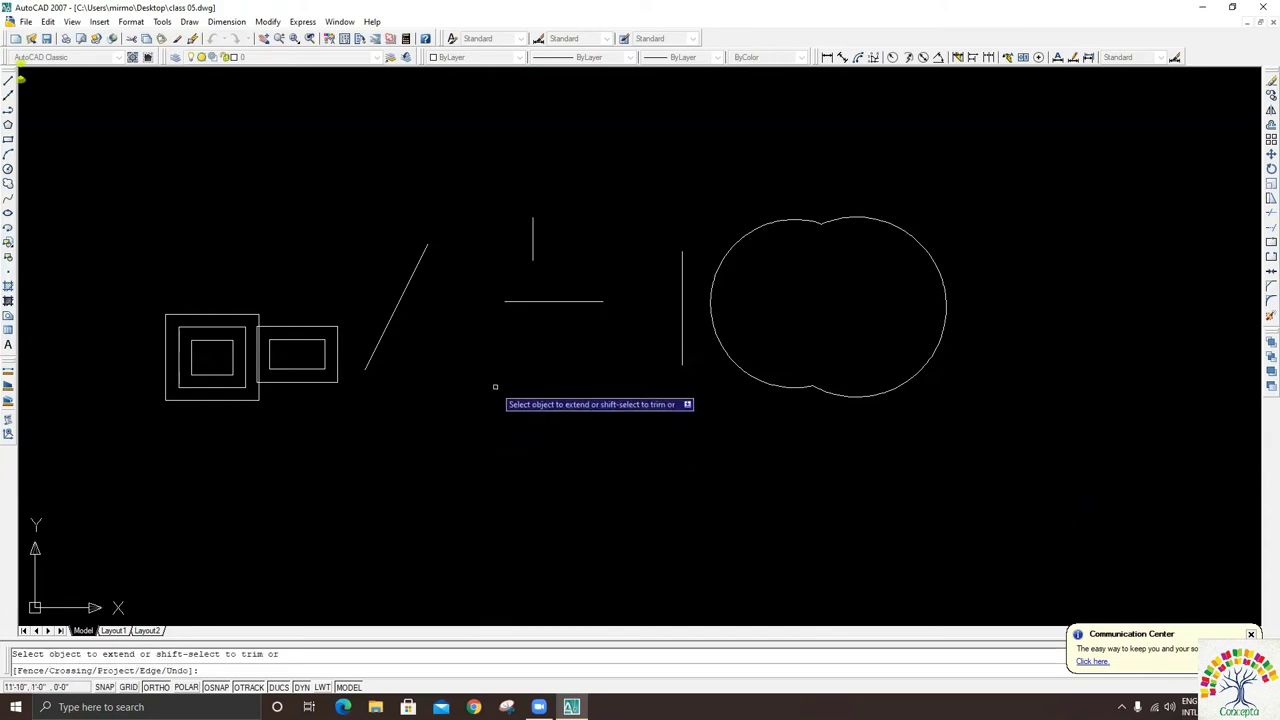
{"action": "left_click", "coordinate": [518, 301]}
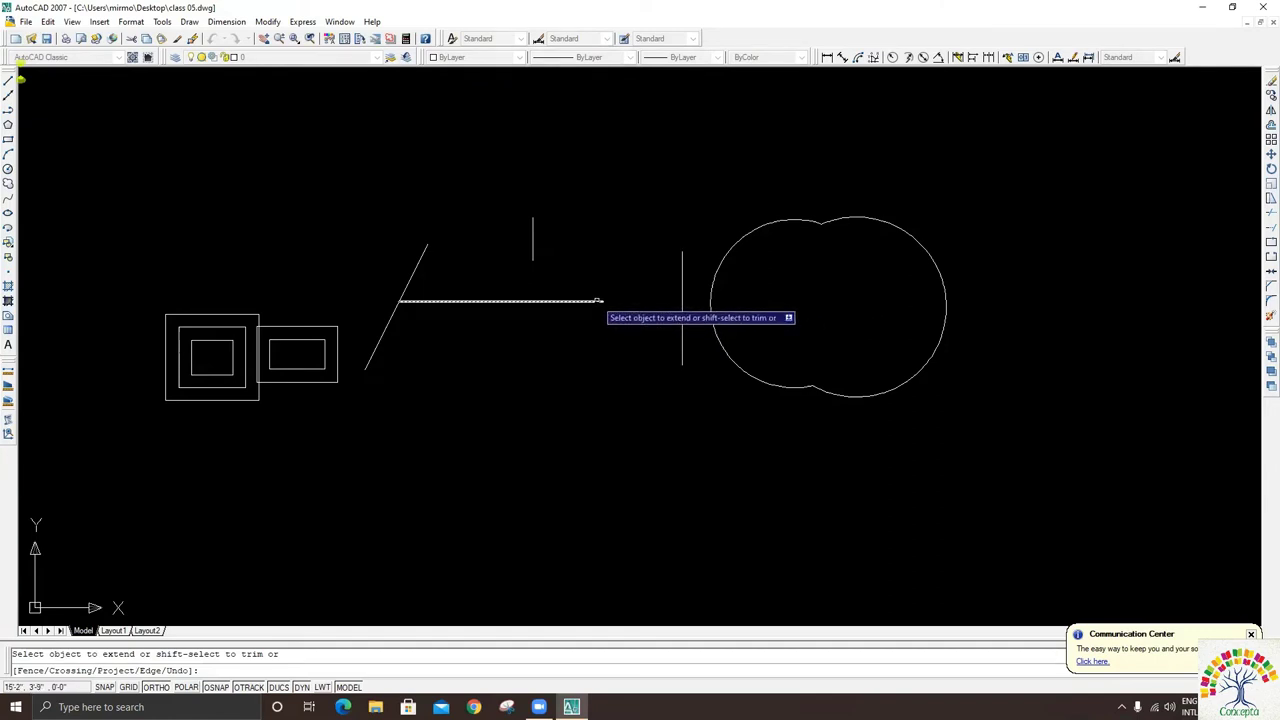
{"action": "left_click", "coordinate": [600, 301]}
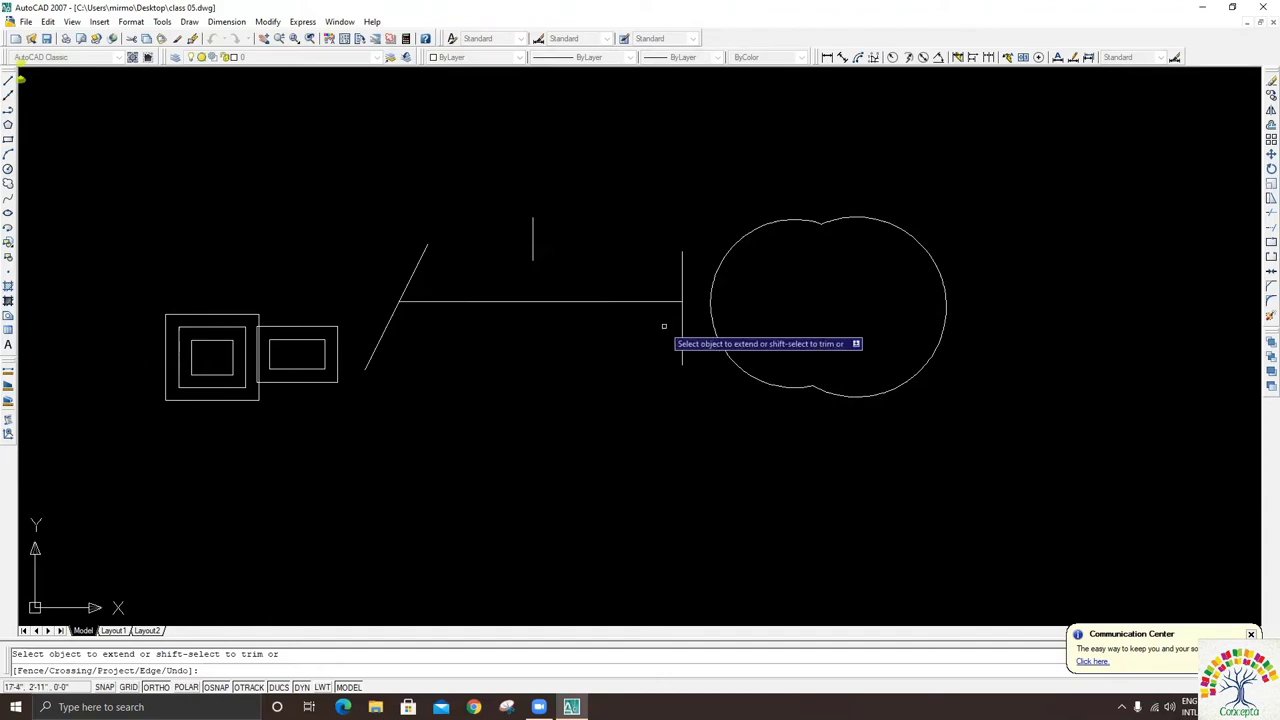
{"action": "type", "text": "u"}
{"action": "key", "text": "Return"}
{"action": "type", "text": "u"}
{"action": "key", "text": "Return"}
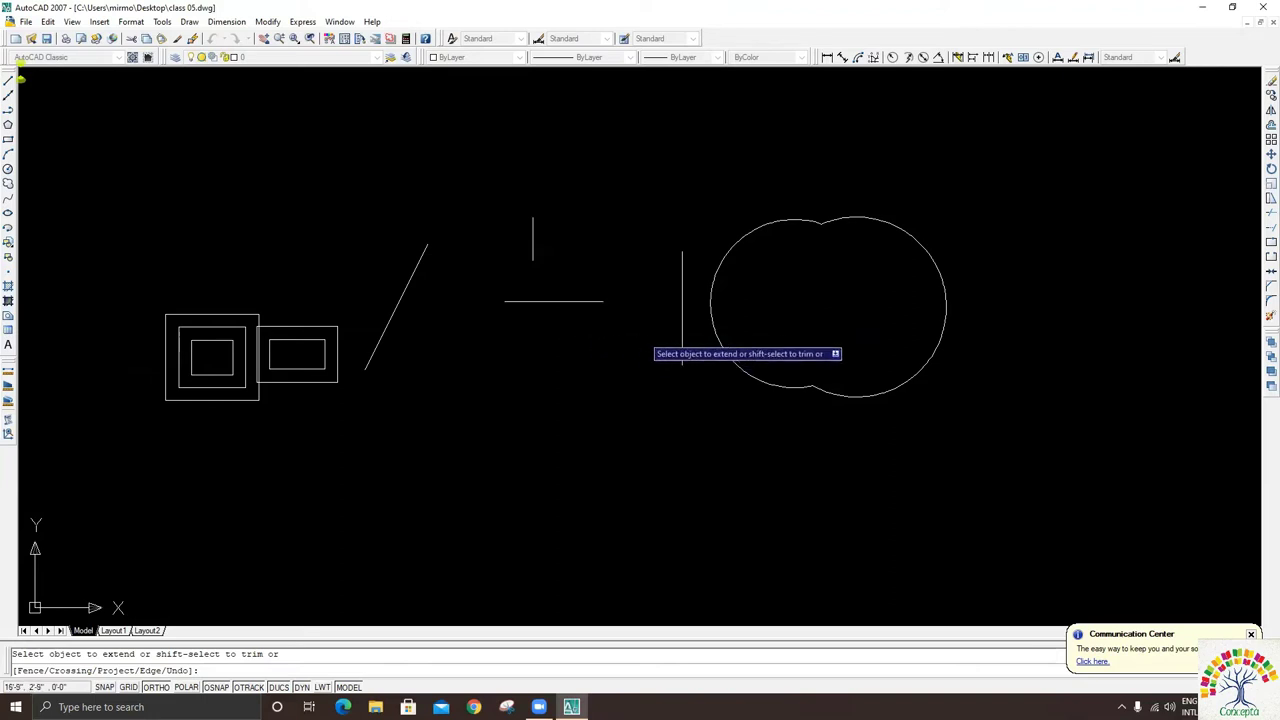
- Extend both ends of the horizontal line again, then exit Extend and undo it
{"action": "left_click", "coordinate": [600, 302]}
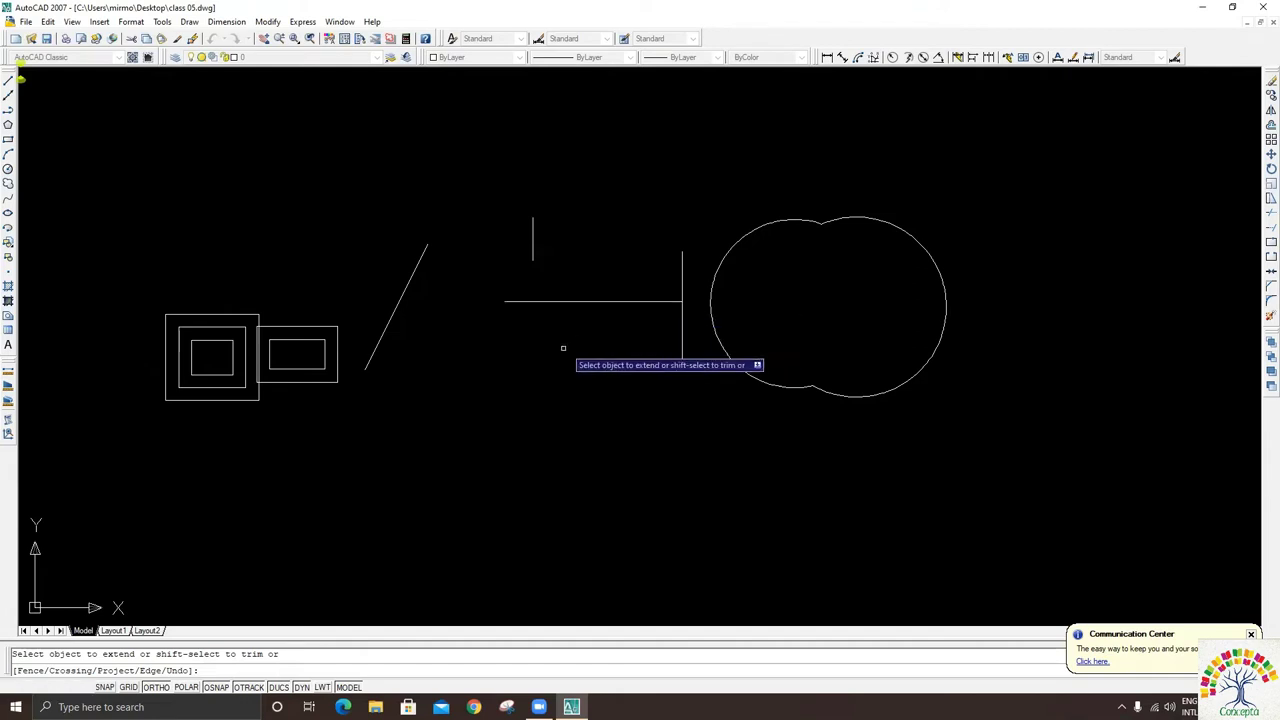
{"action": "left_click", "coordinate": [510, 308]}
{"action": "left_click", "coordinate": [511, 305]}
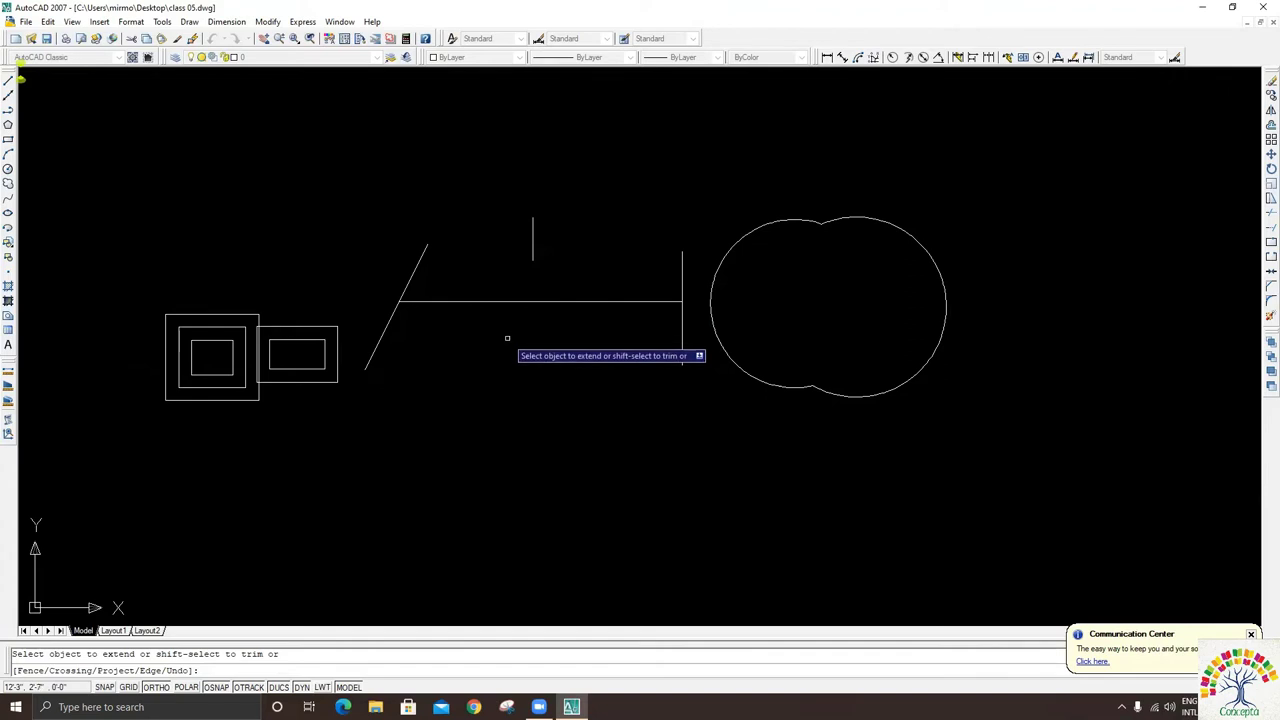
{"action": "key", "text": "Escape"}
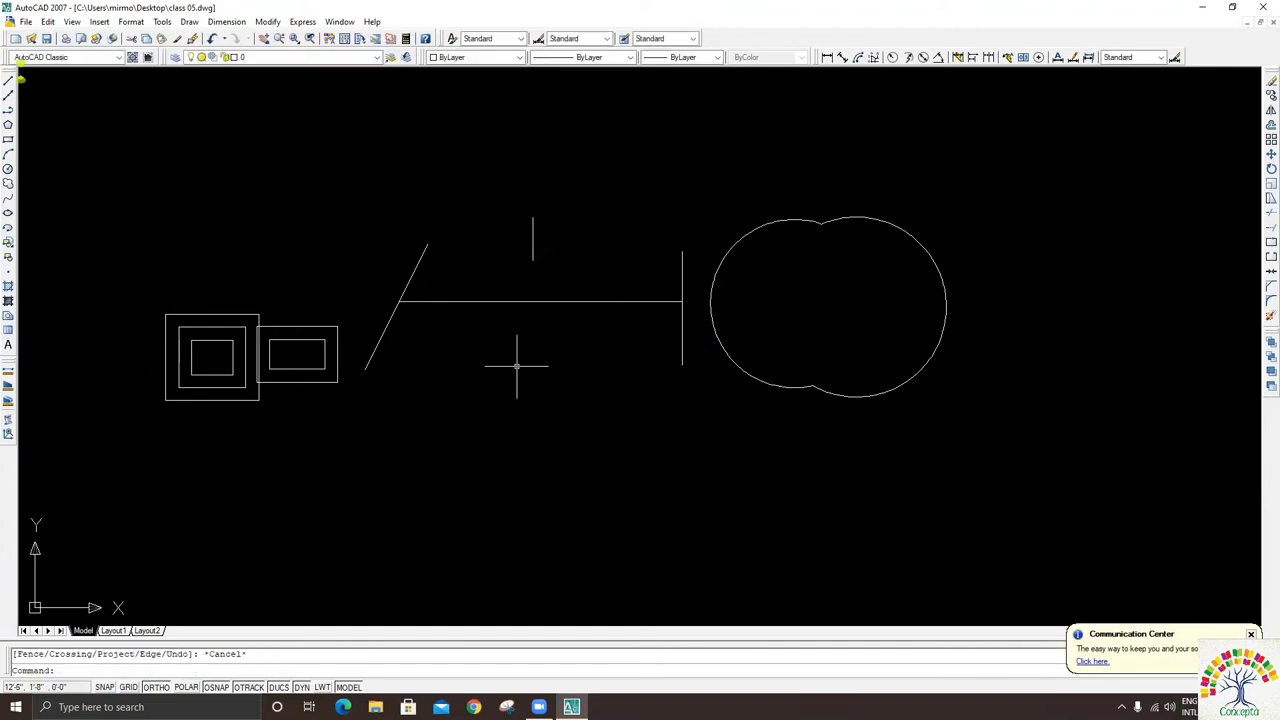
{"action": "key", "text": "ctrl+z"}
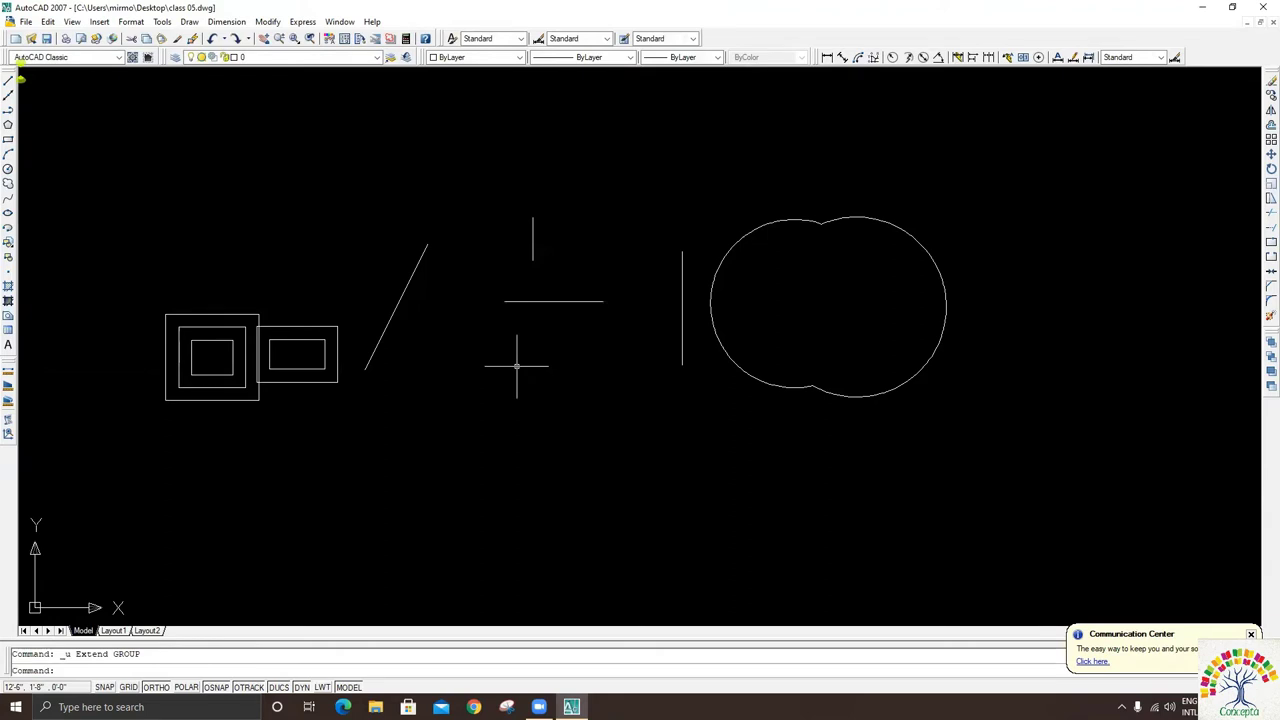
- Start Extend with all objects as boundaries and try crossing windows near the line's ends
{"action": "type", "text": "ex"}
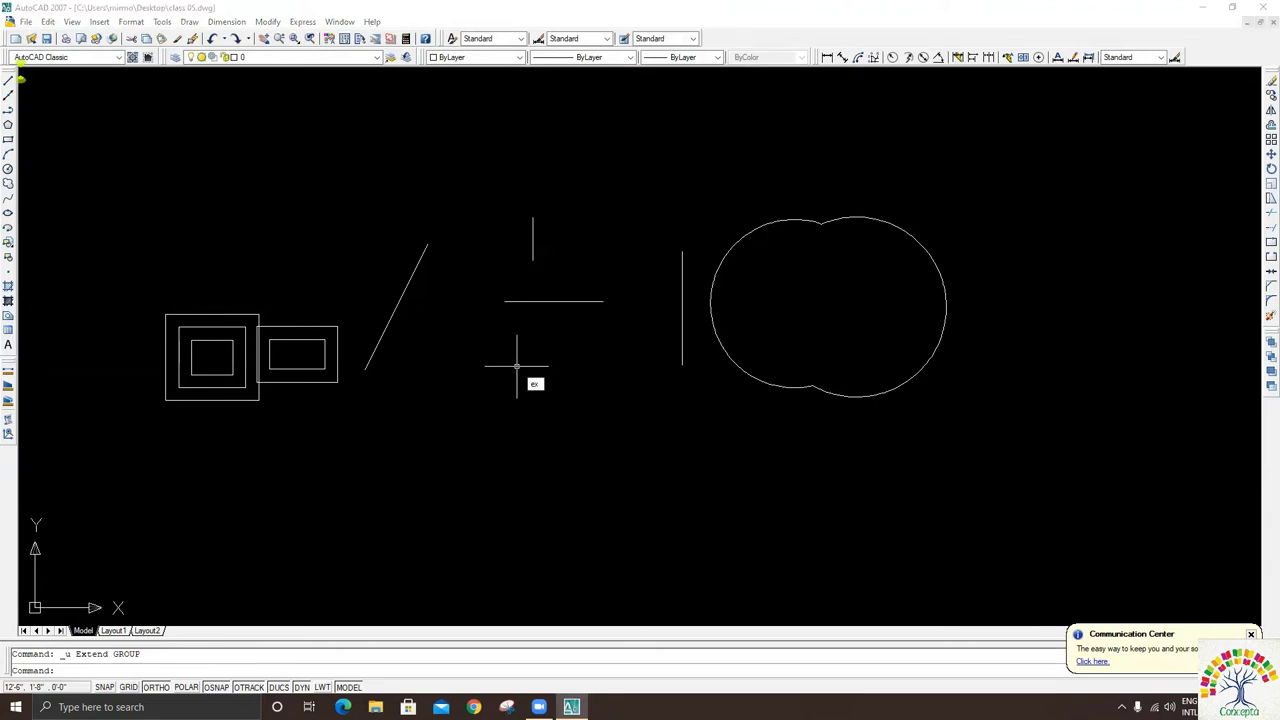
{"action": "key", "text": "Return"}
{"action": "key", "text": "Return"}
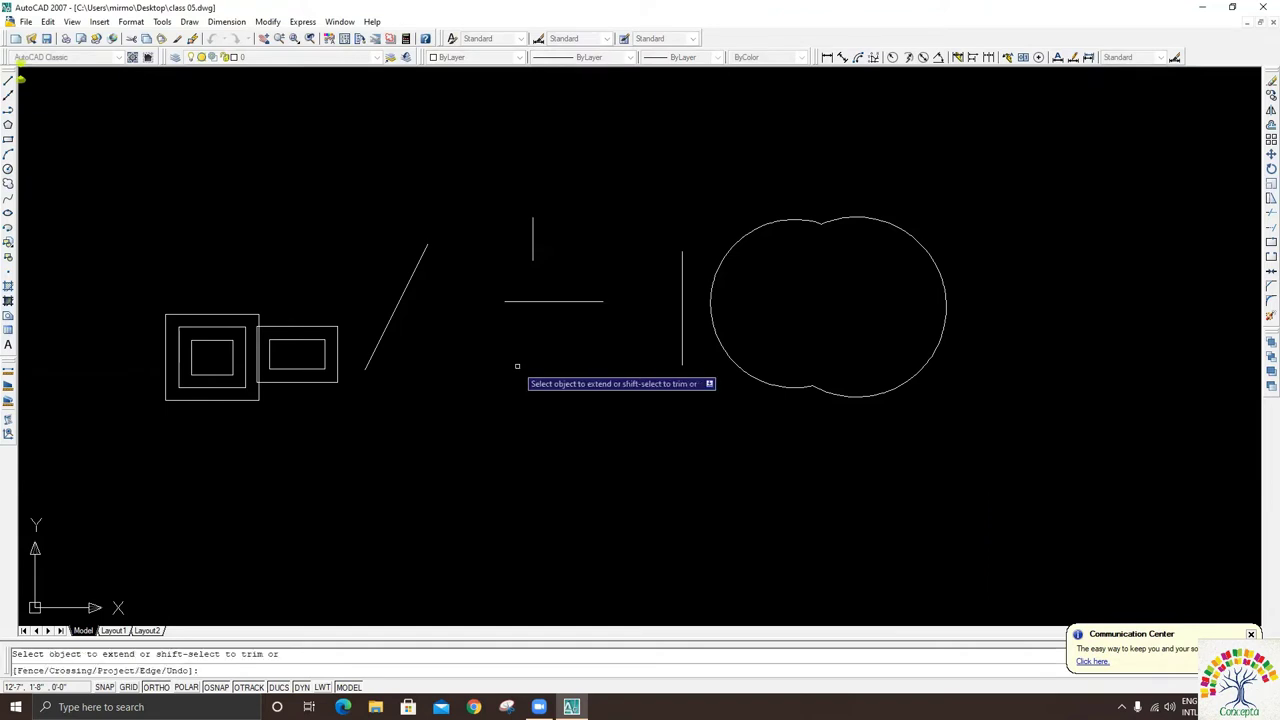
{"action": "left_click", "coordinate": [618, 288]}
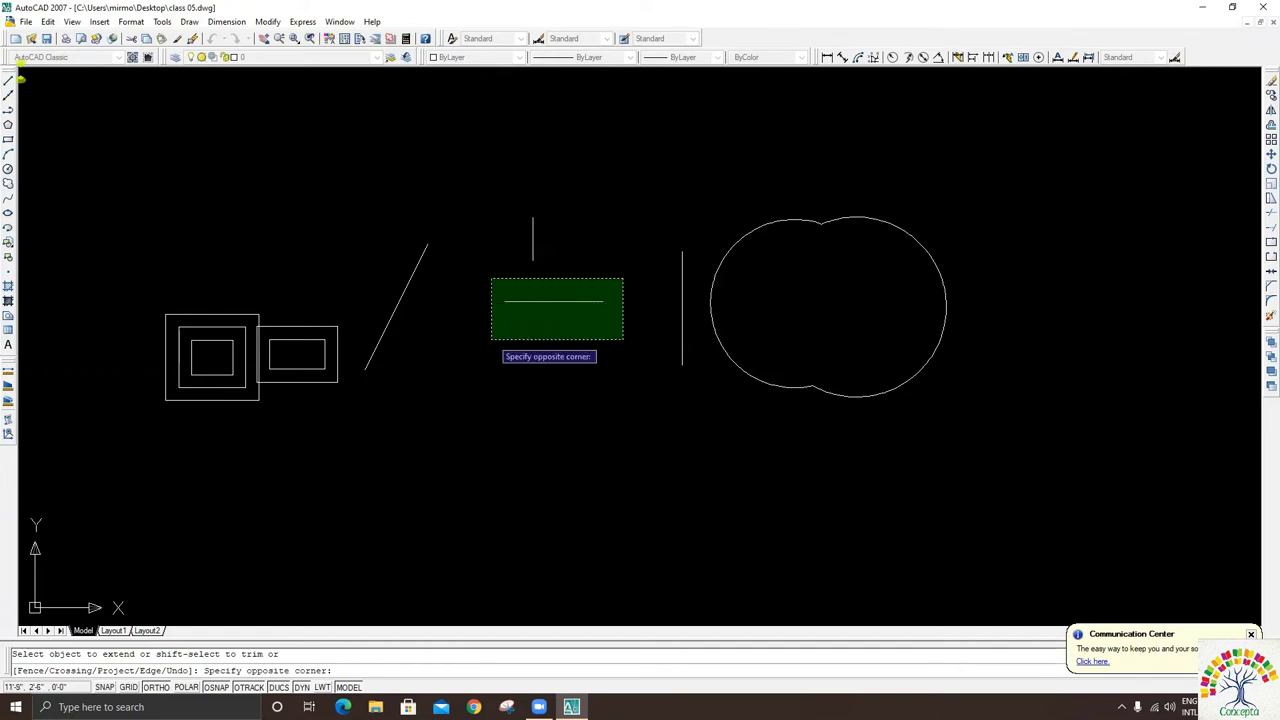
{"action": "left_click", "coordinate": [491, 339]}
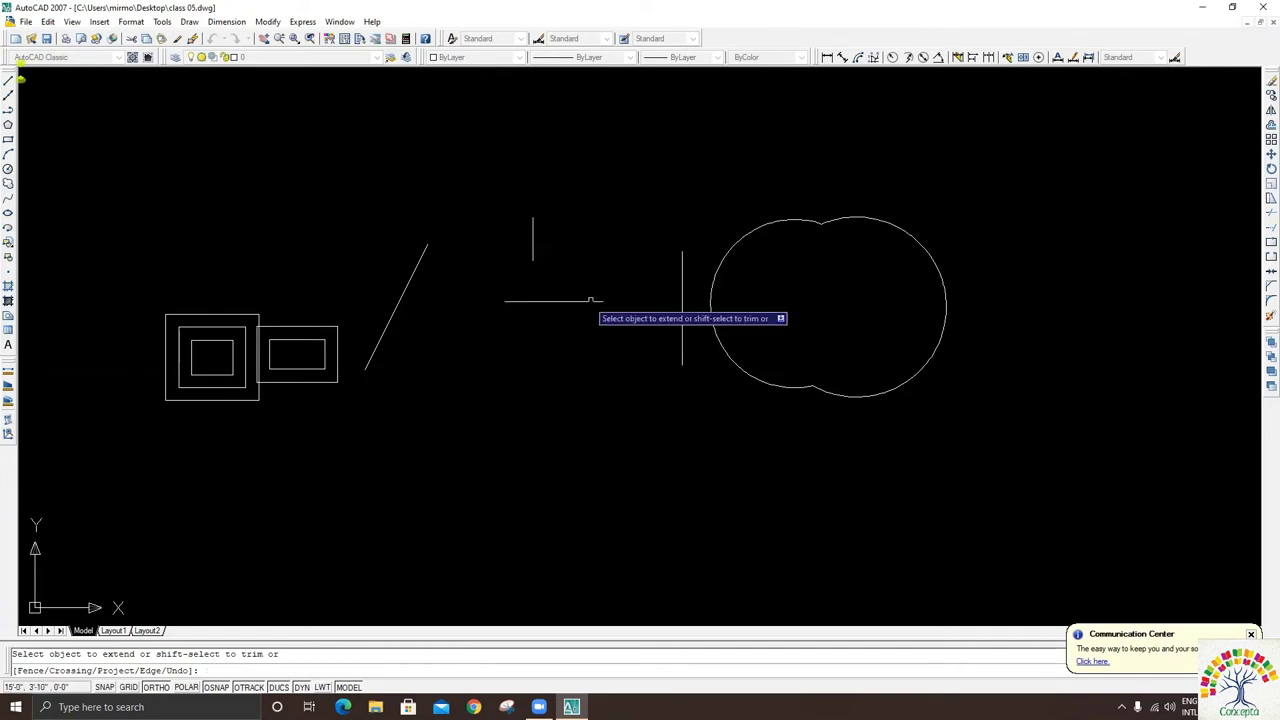
{"action": "left_click", "coordinate": [623, 276]}
{"action": "left_click", "coordinate": [499, 330]}
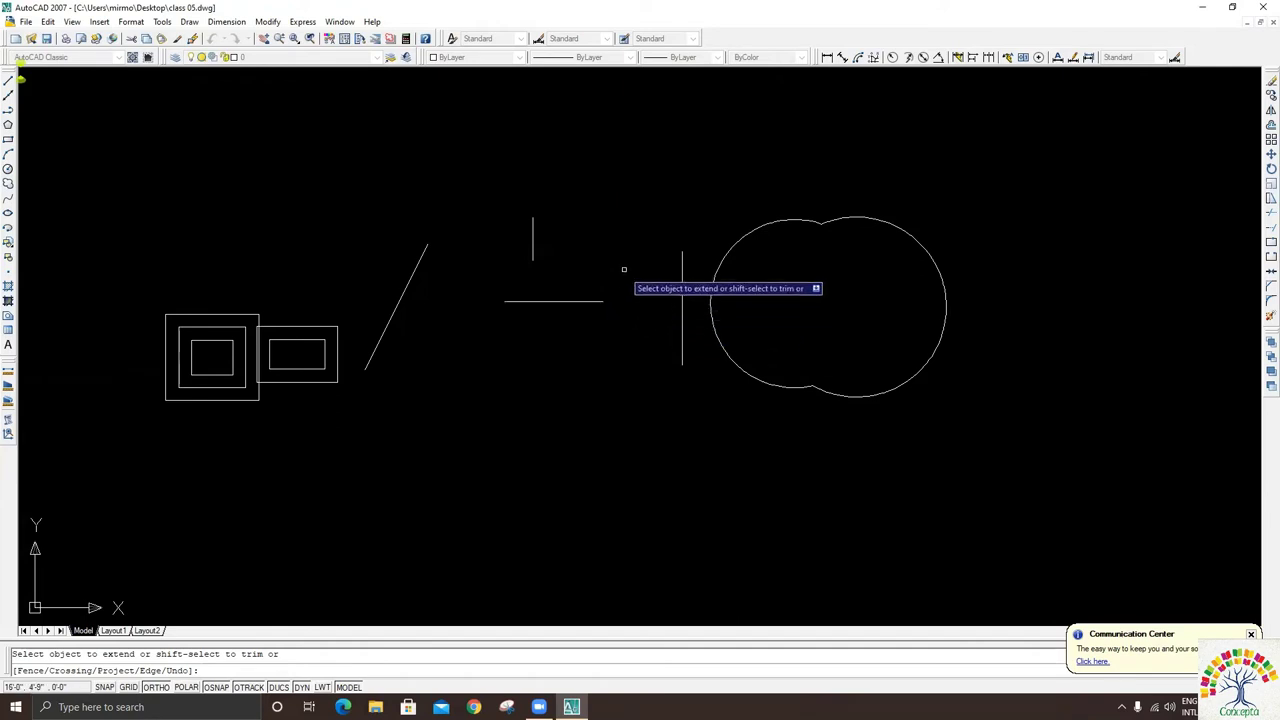
- Extend the horizontal line right to the vertical line and left to the slanted line
{"action": "left_click", "coordinate": [624, 268]}
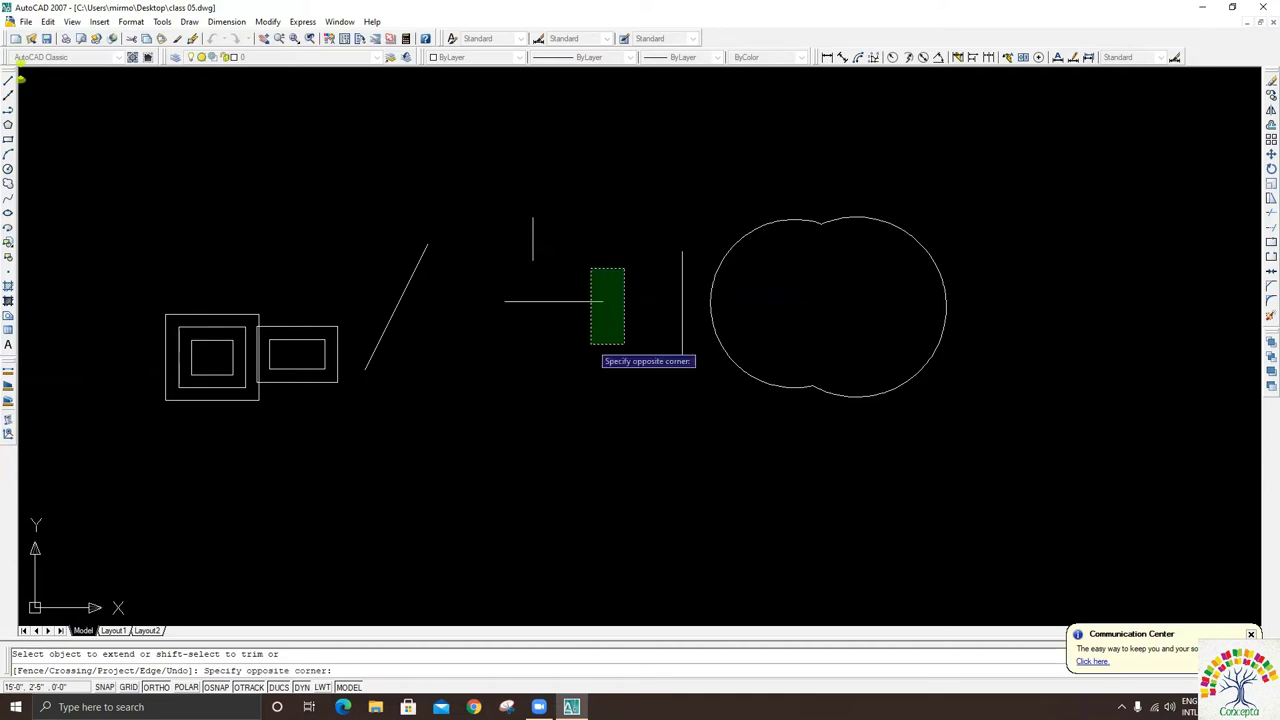
{"action": "left_click", "coordinate": [590, 344]}
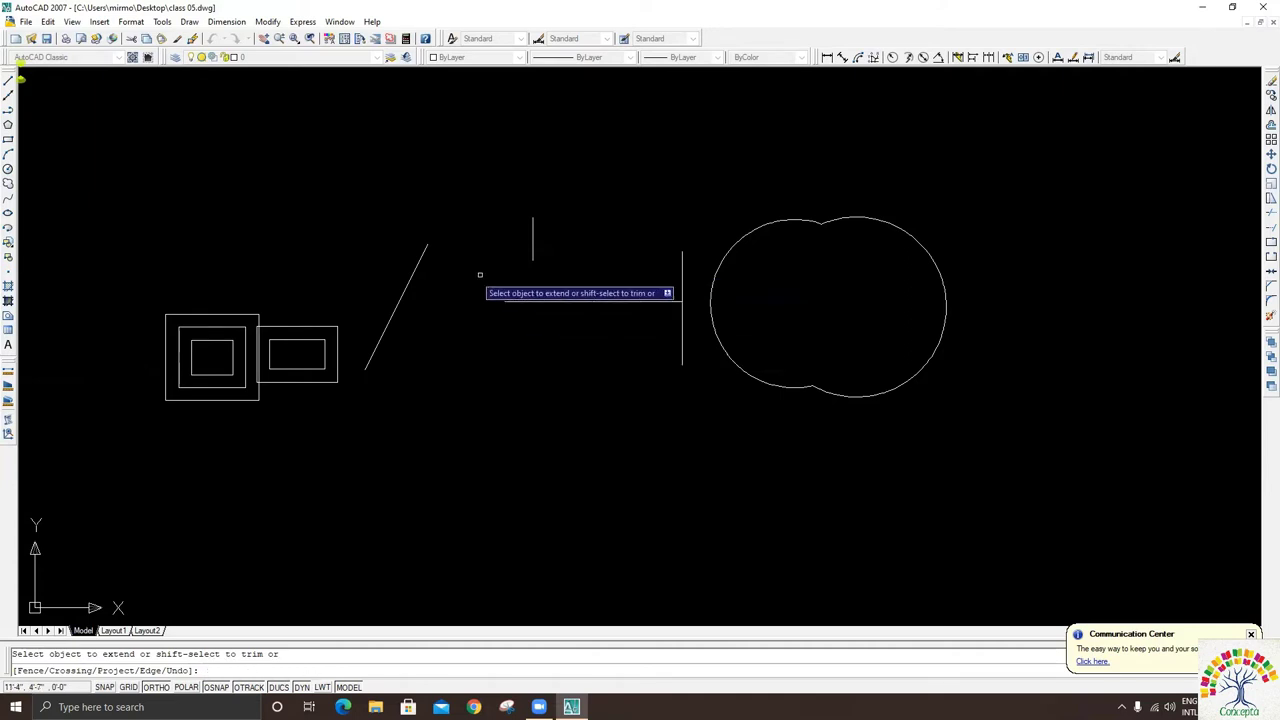
{"action": "left_click", "coordinate": [513, 356]}
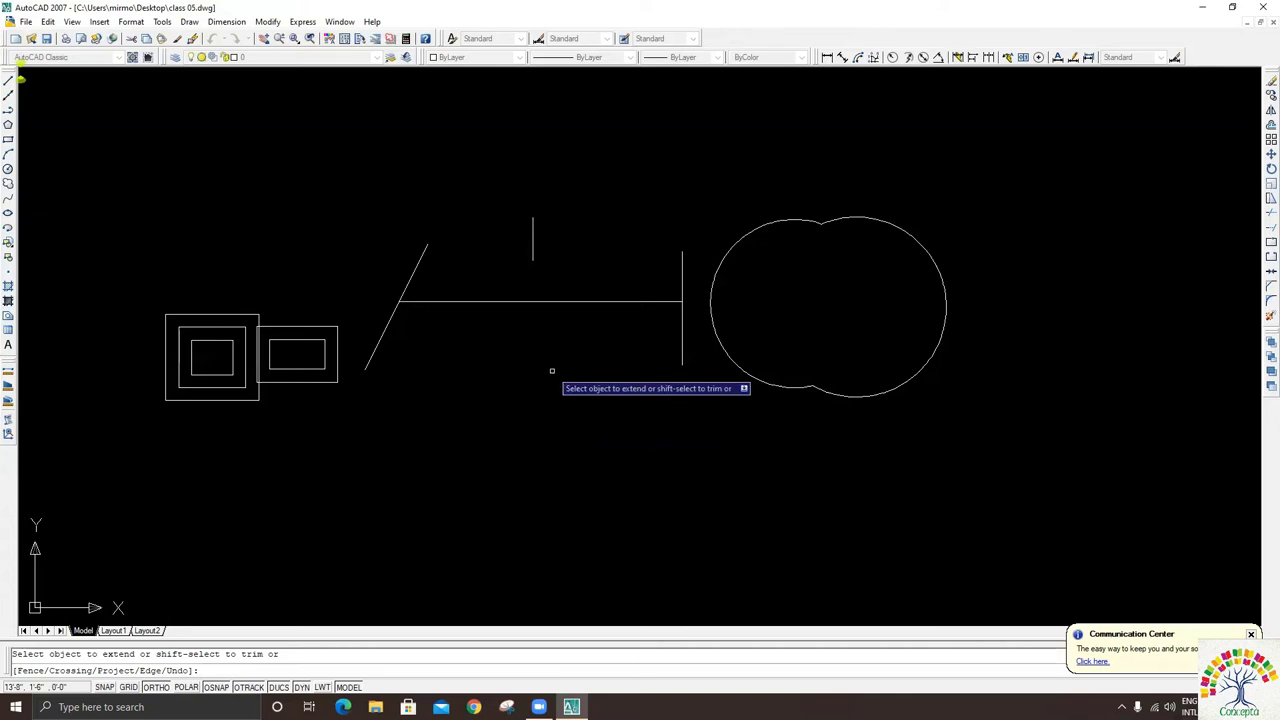
{"action": "scroll", "coordinate": [450, 420], "scroll_direction": "up", "scroll_amount": 2}
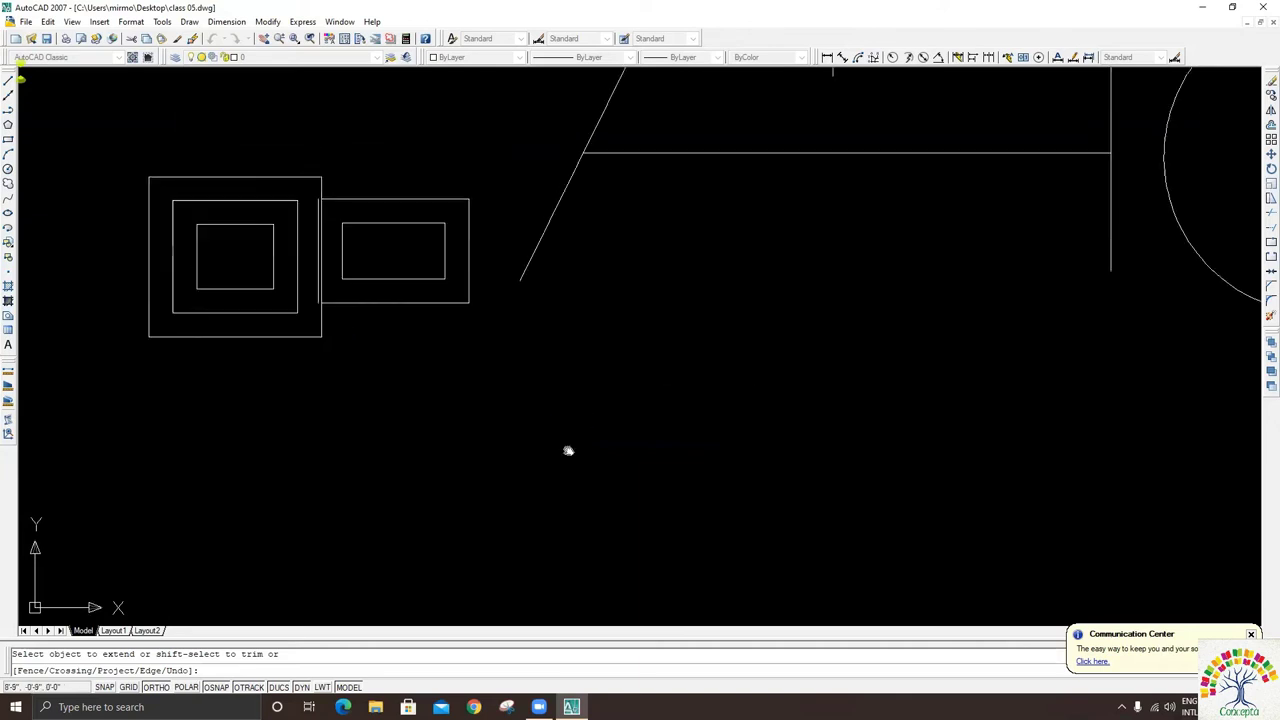
{"action": "middle_click_drag", "start_coordinate": [566, 449], "coordinate": [509, 551]}
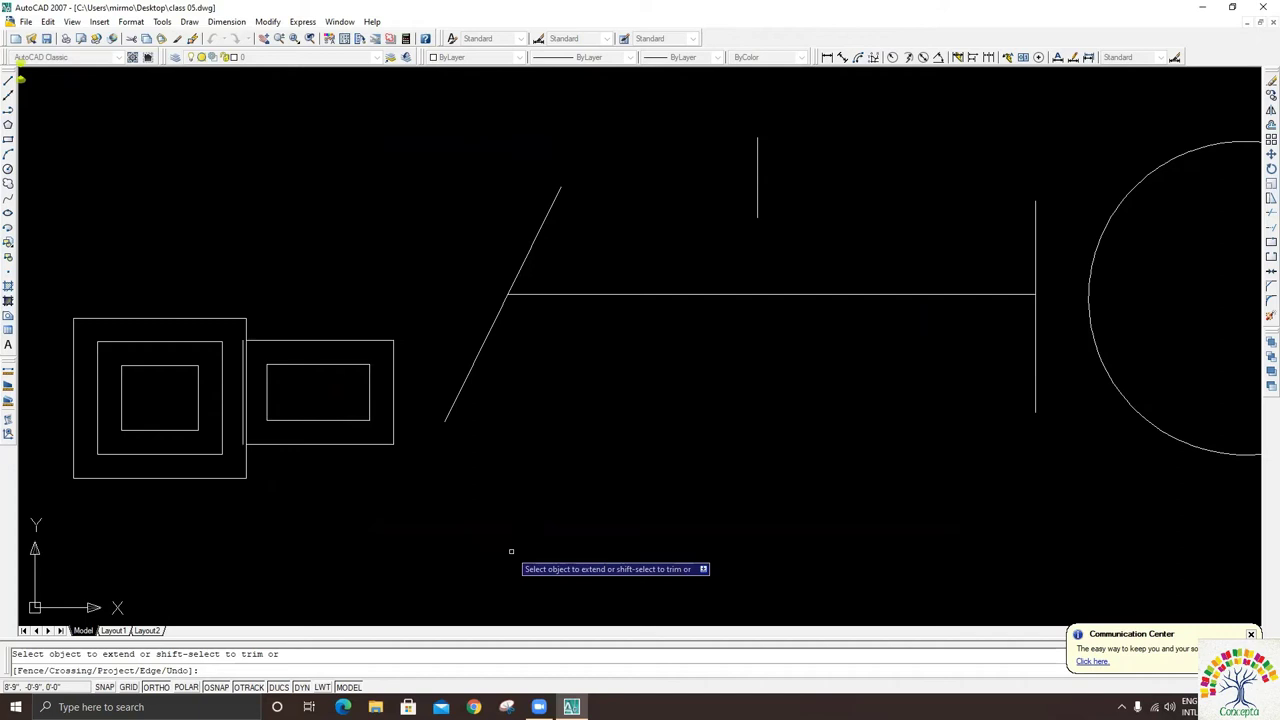
{"action": "key", "text": "Escape"}
{"action": "scroll", "coordinate": [632, 506], "scroll_direction": "down", "scroll_amount": 4}
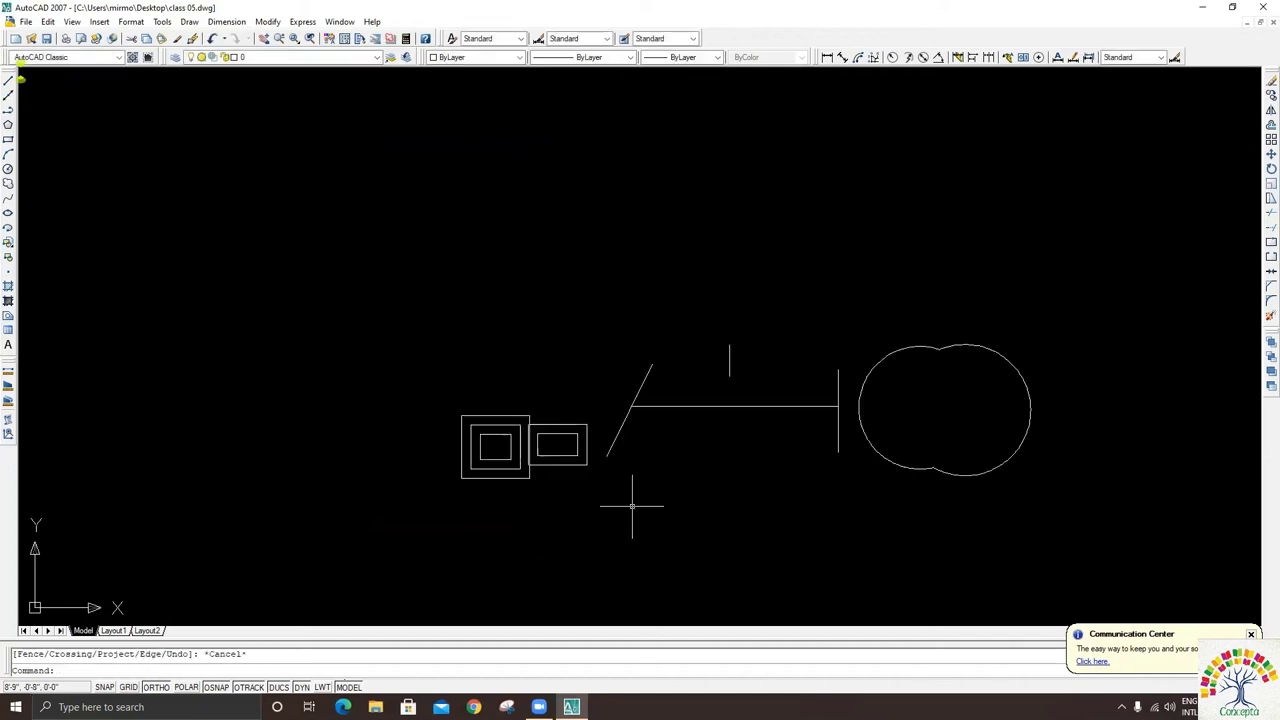
{"action": "scroll", "coordinate": [632, 506], "scroll_direction": "up", "scroll_amount": 1}
{"action": "scroll", "coordinate": [629, 509], "scroll_direction": "up", "scroll_amount": 2}
{"action": "middle_click_drag", "start_coordinate": [629, 509], "coordinate": [694, 540]}
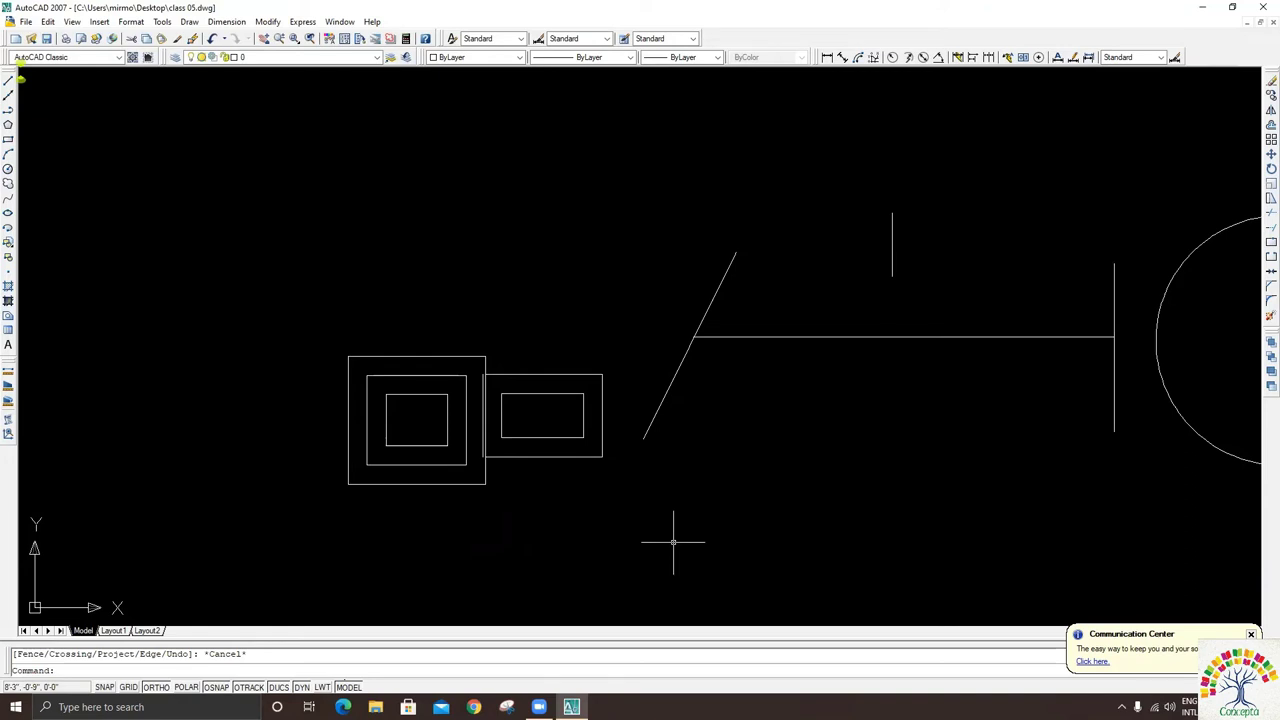
{"action": "type", "text": "c"}
{"action": "type", "text": "o"}
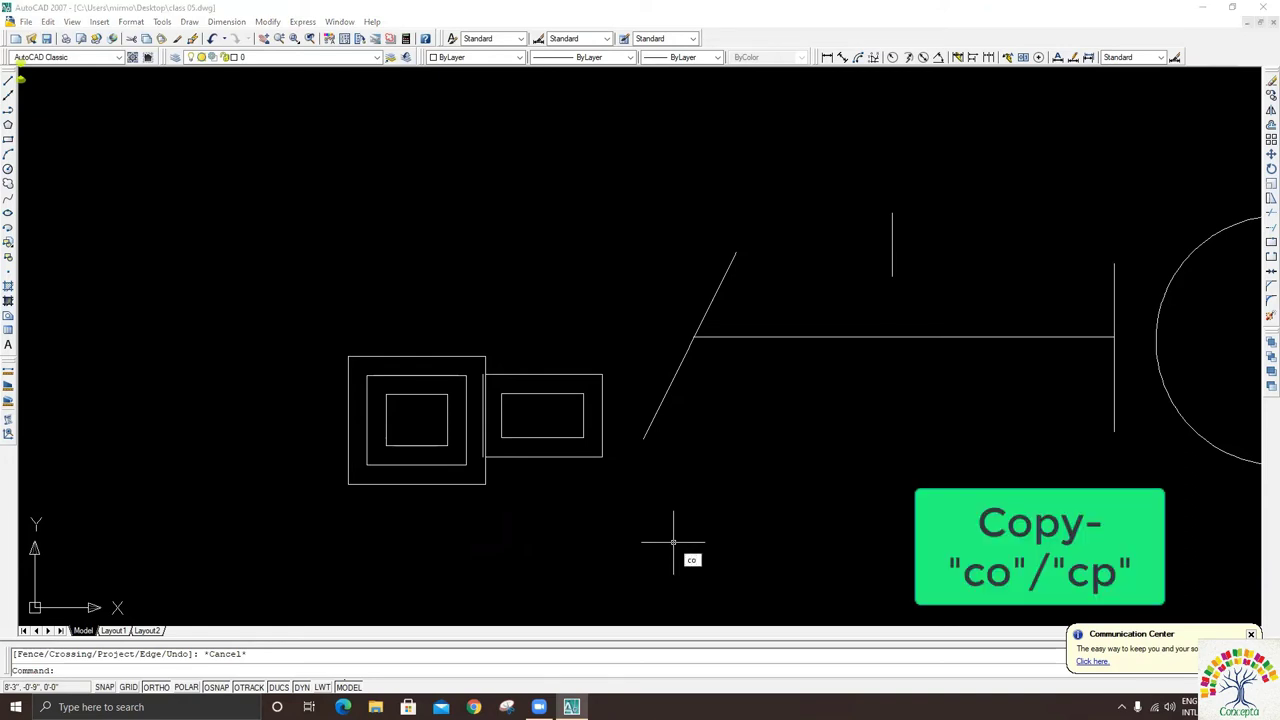
{"action": "key", "text": "Escape"}
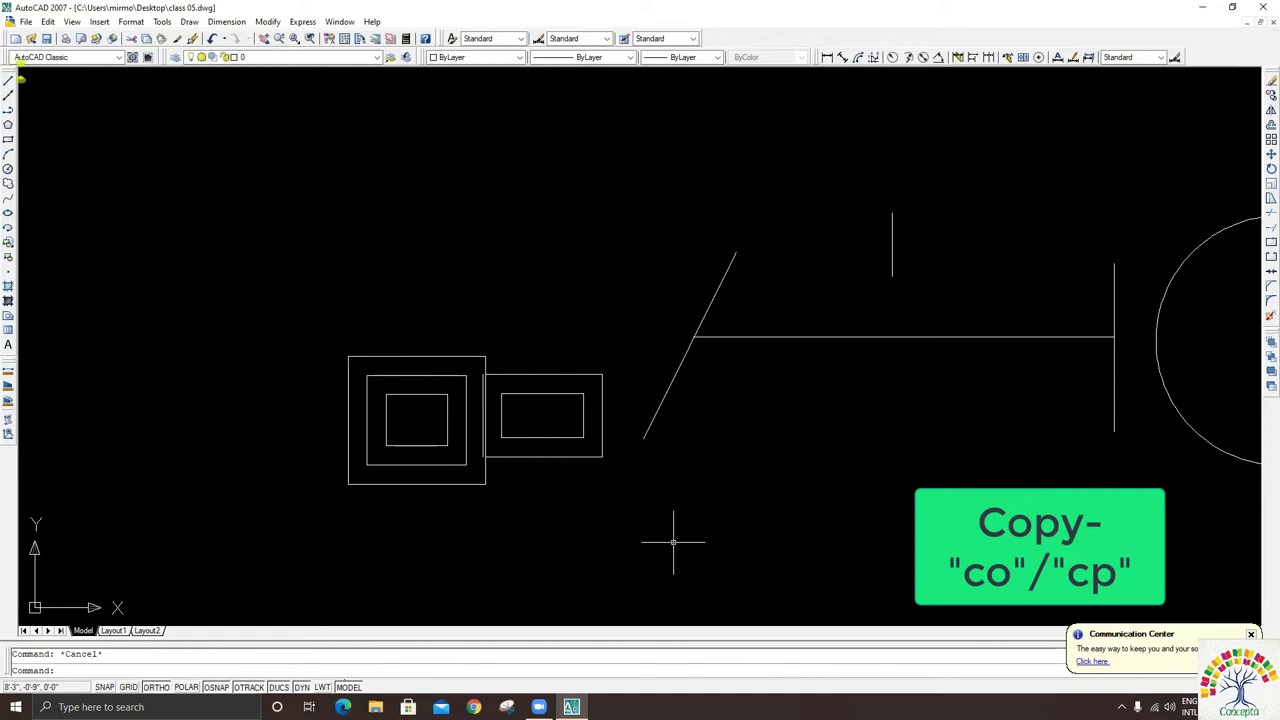
{"action": "type", "text": "cp"}
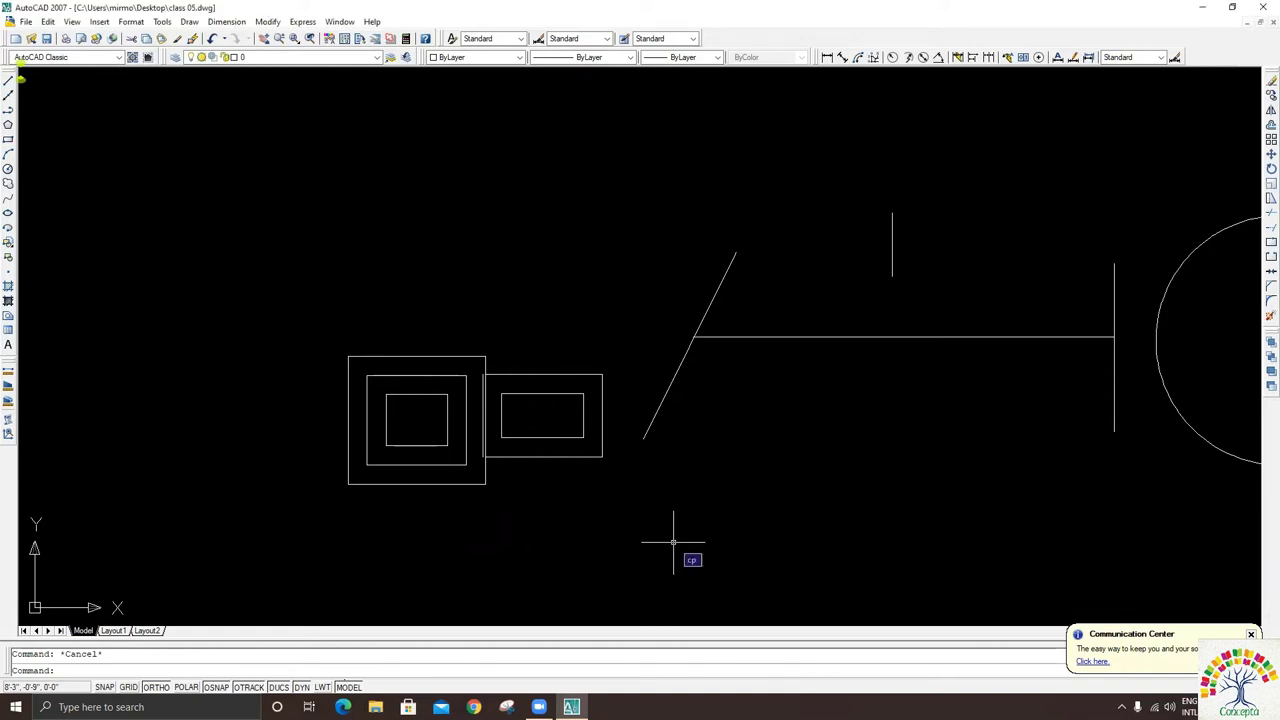
{"action": "key", "text": "Escape"}
- Start Copy and window-select all eleven objects of the nested-rectangle group
{"action": "left_click", "coordinate": [267, 21]}
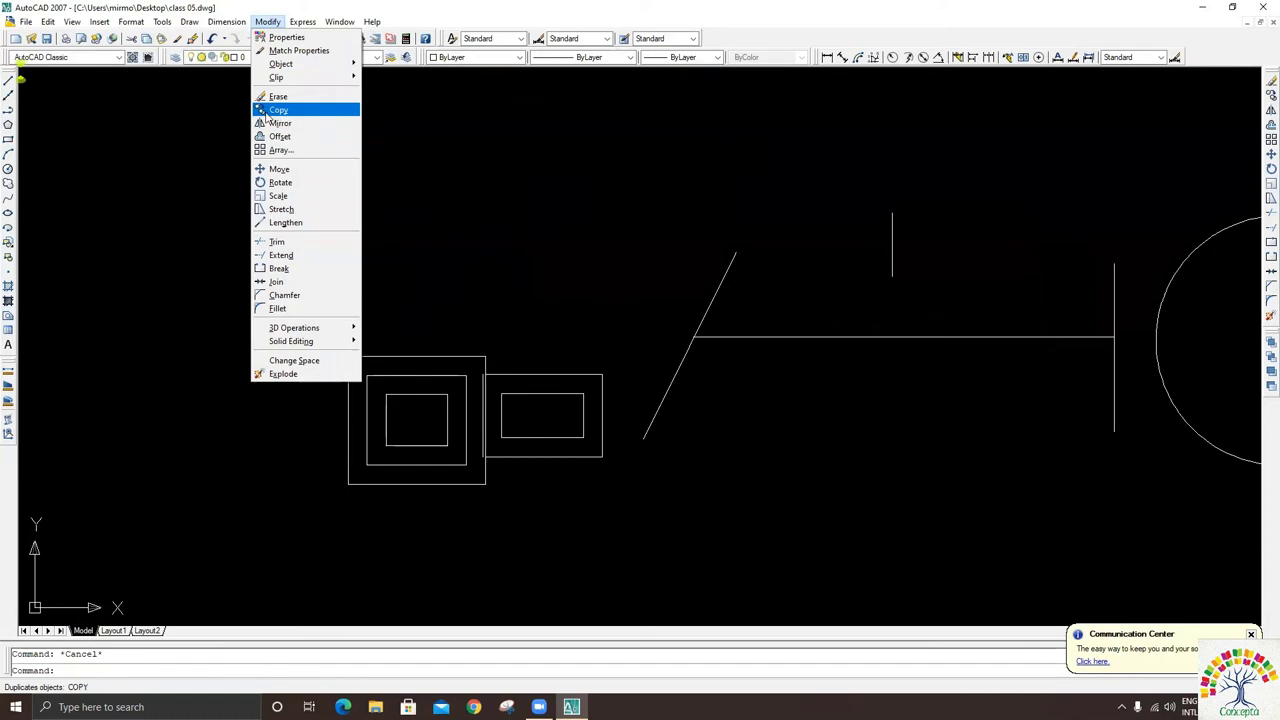
{"action": "left_click", "coordinate": [362, 112]}
{"action": "left_click", "coordinate": [359, 134]}
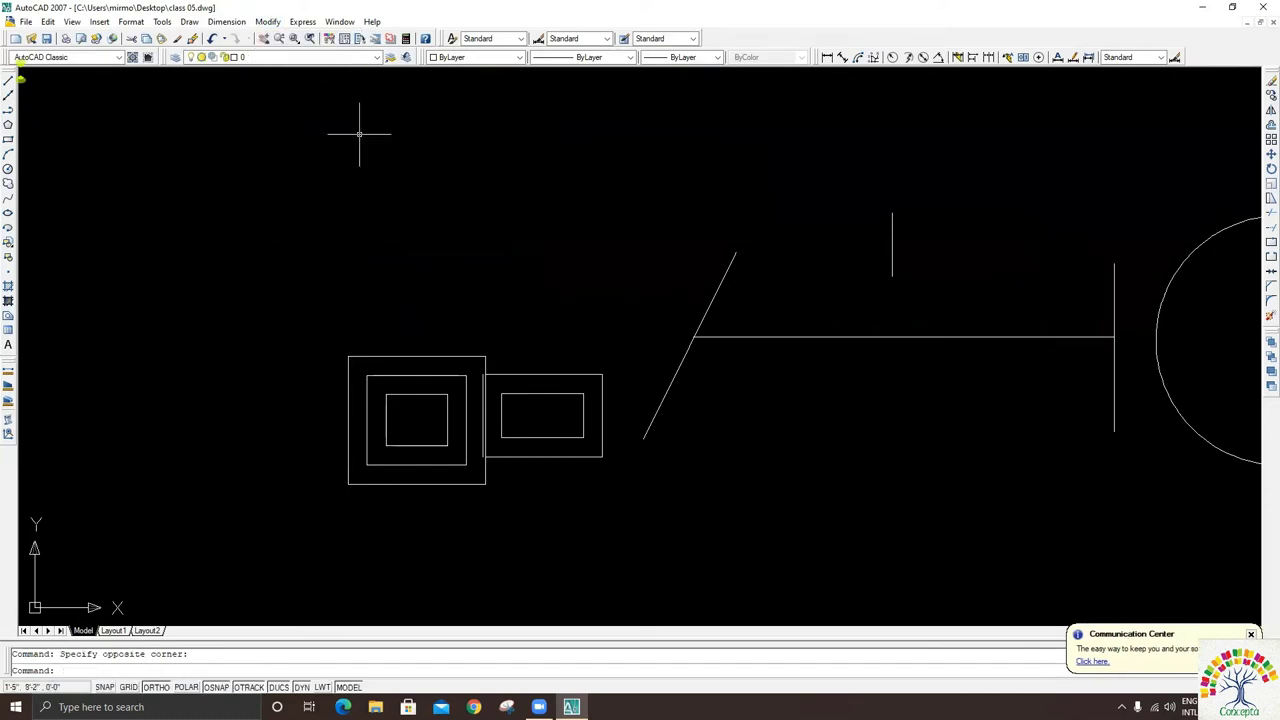
{"action": "left_click", "coordinate": [1270, 96]}
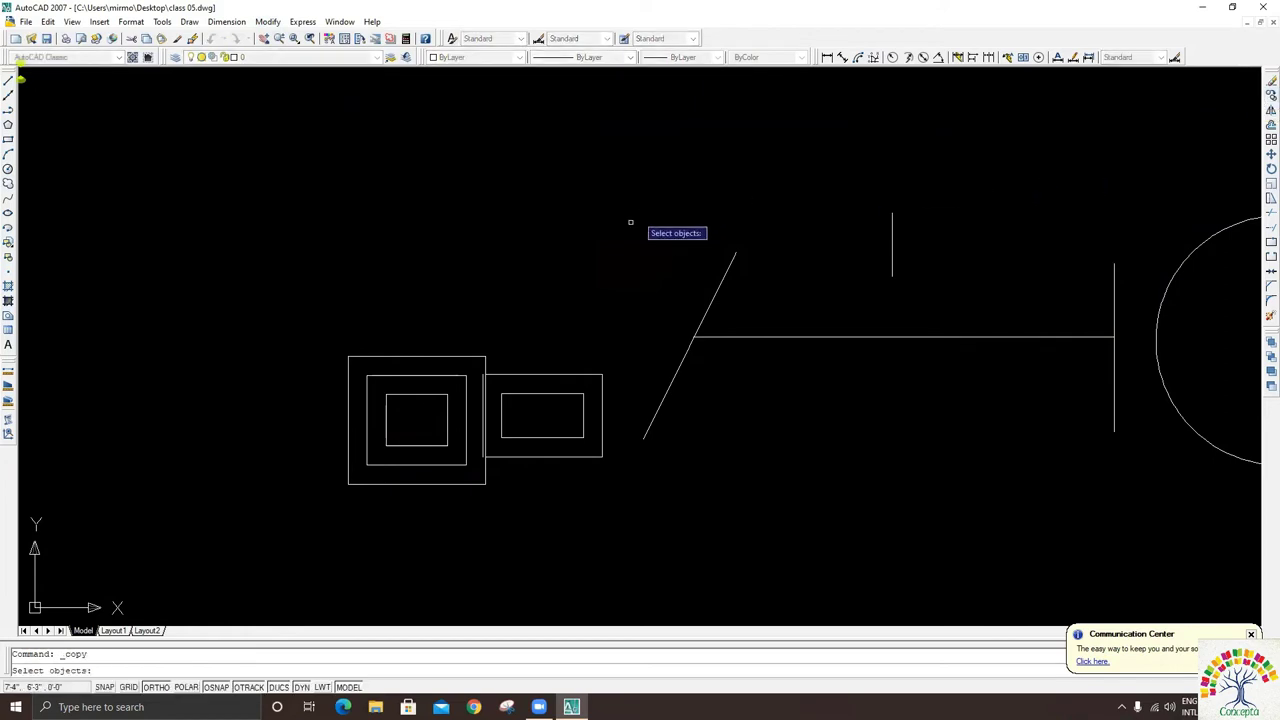
{"action": "left_click", "coordinate": [651, 324]}
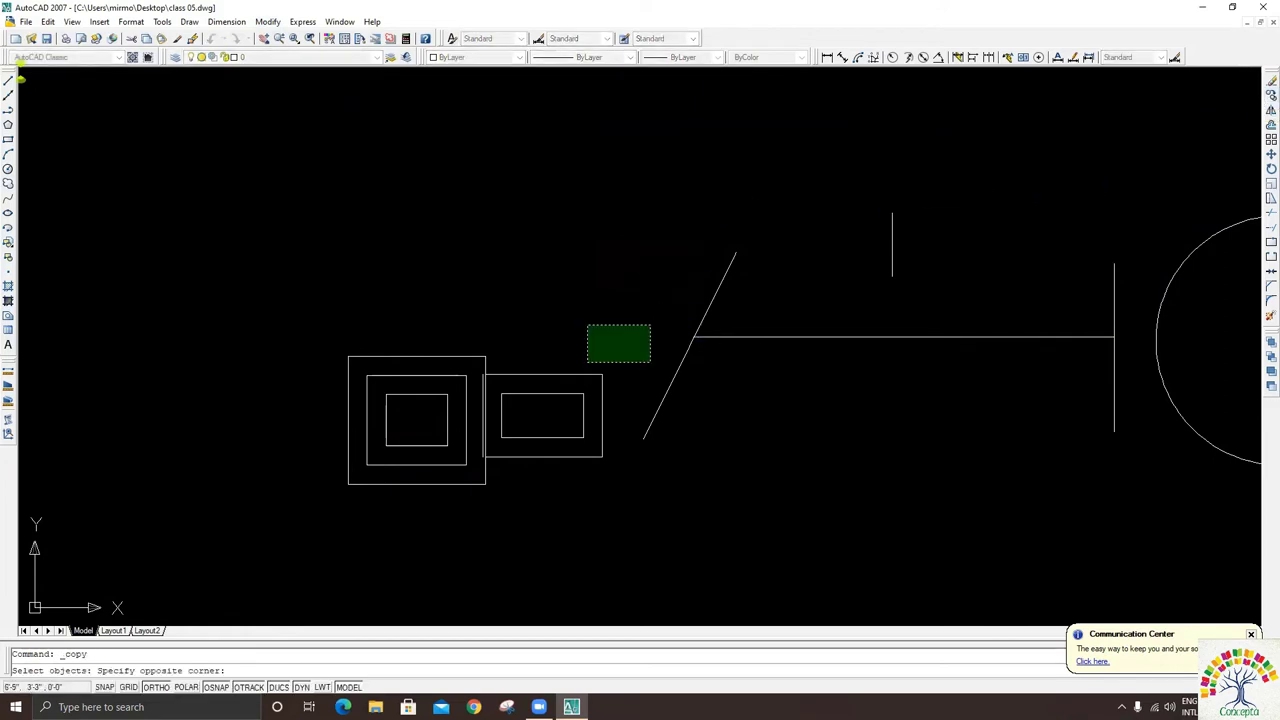
{"action": "left_click", "coordinate": [340, 557]}
{"action": "left_click", "coordinate": [622, 332]}
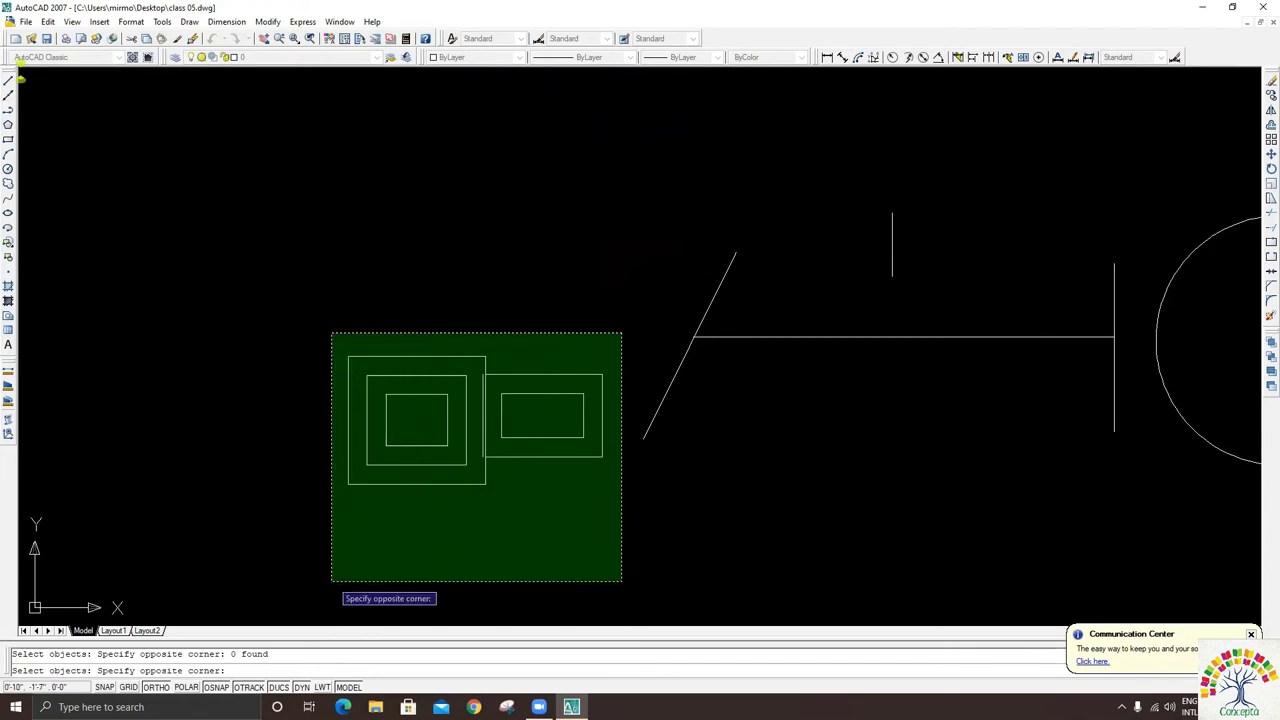
{"action": "left_click", "coordinate": [332, 581]}
{"action": "key", "text": "Return"}
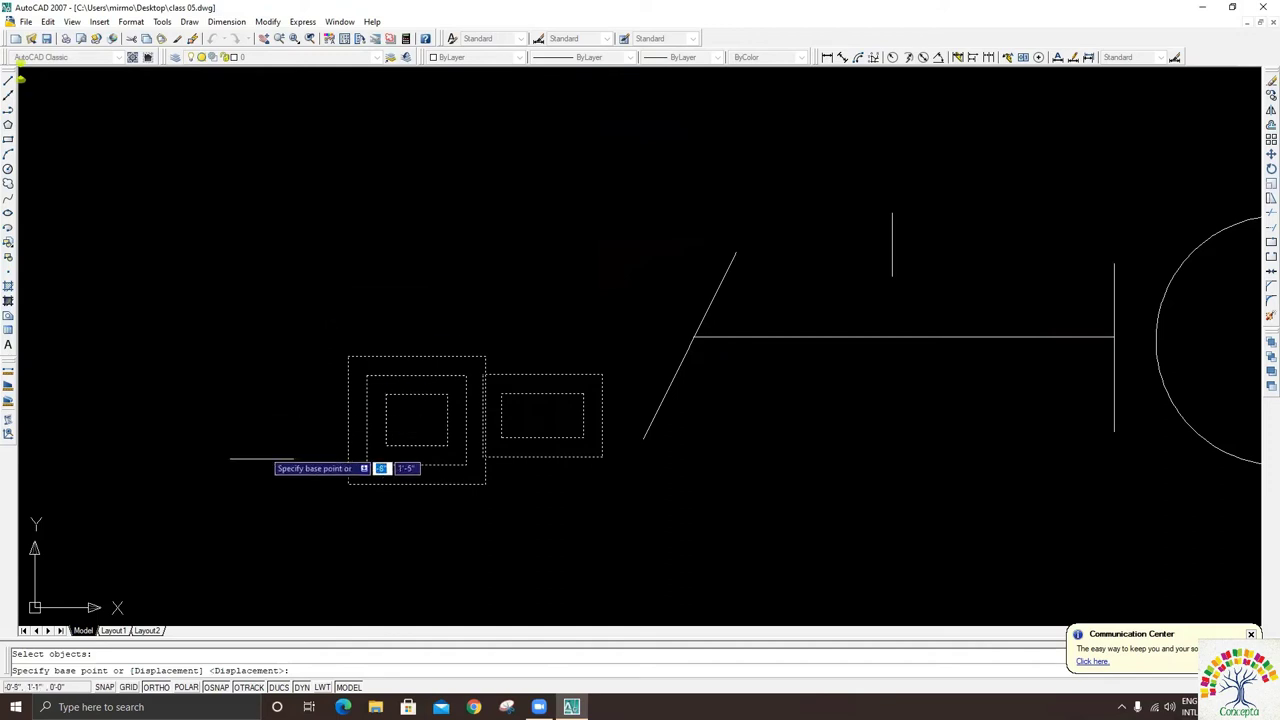
- Place copies to the left, diagonally up-left, and at the upper middle of the original
{"action": "left_click", "coordinate": [307, 522]}
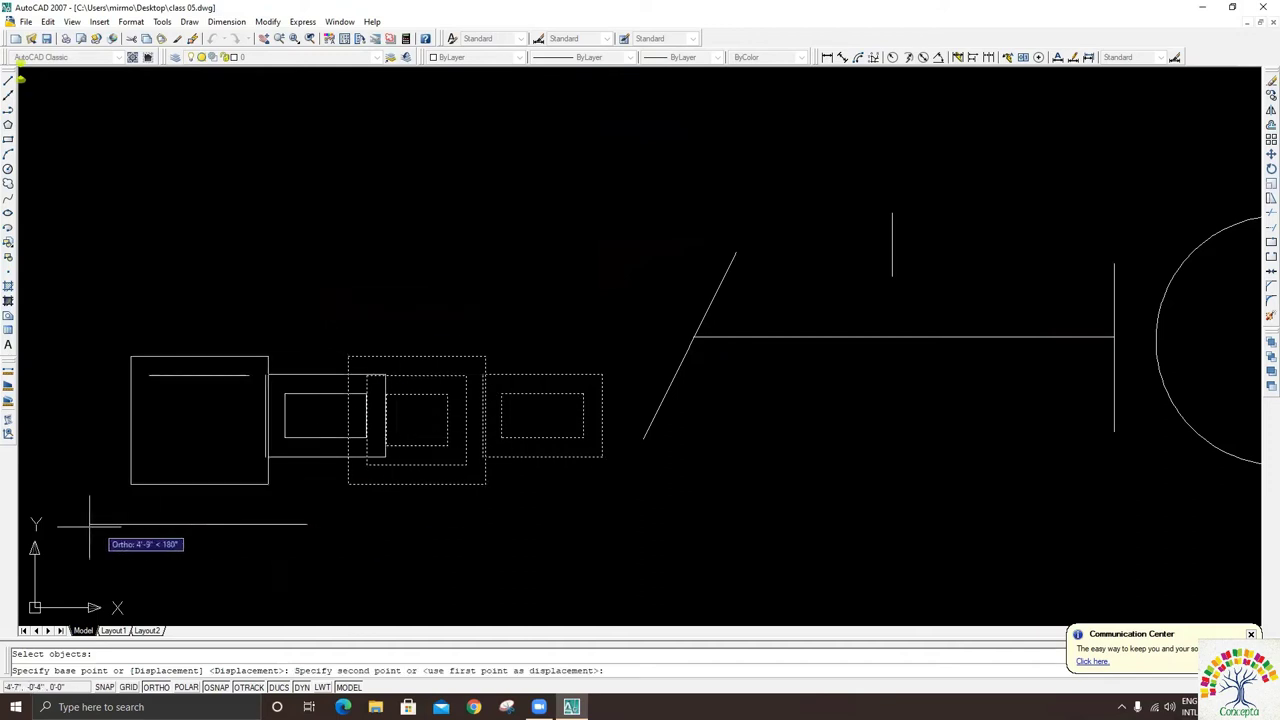
{"action": "left_click", "coordinate": [30, 522]}
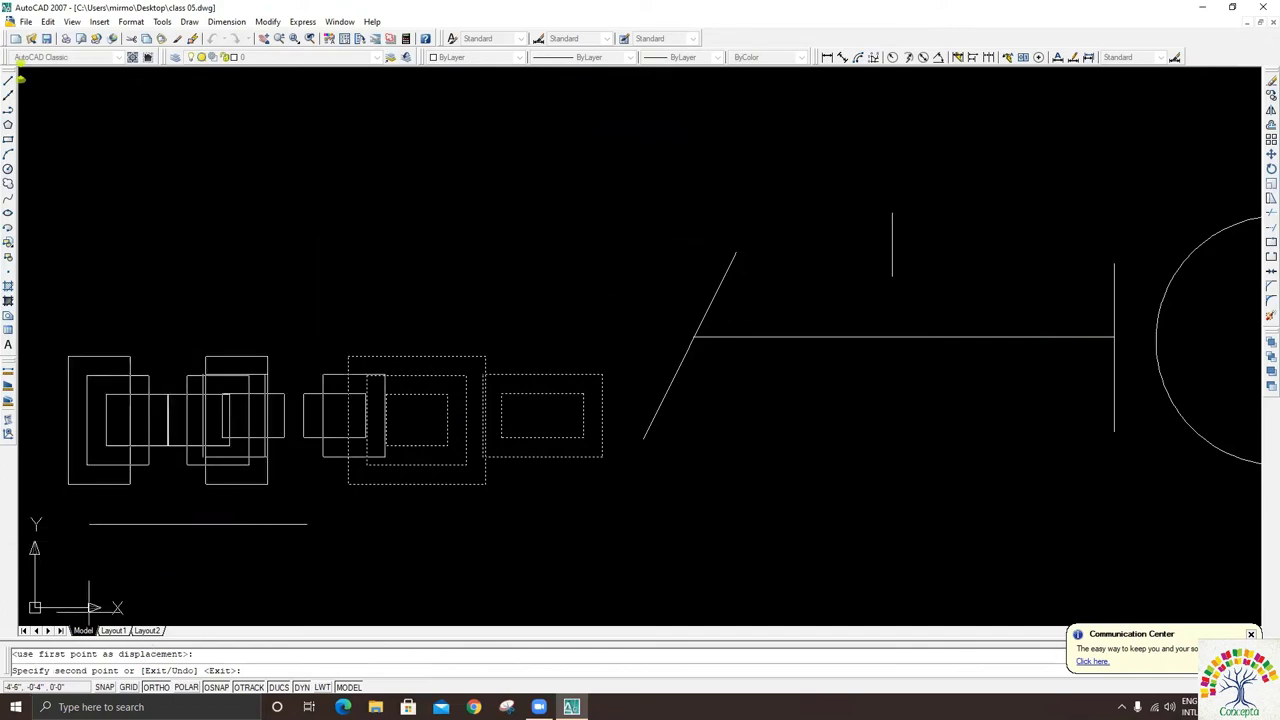
{"action": "key", "text": "F8"}
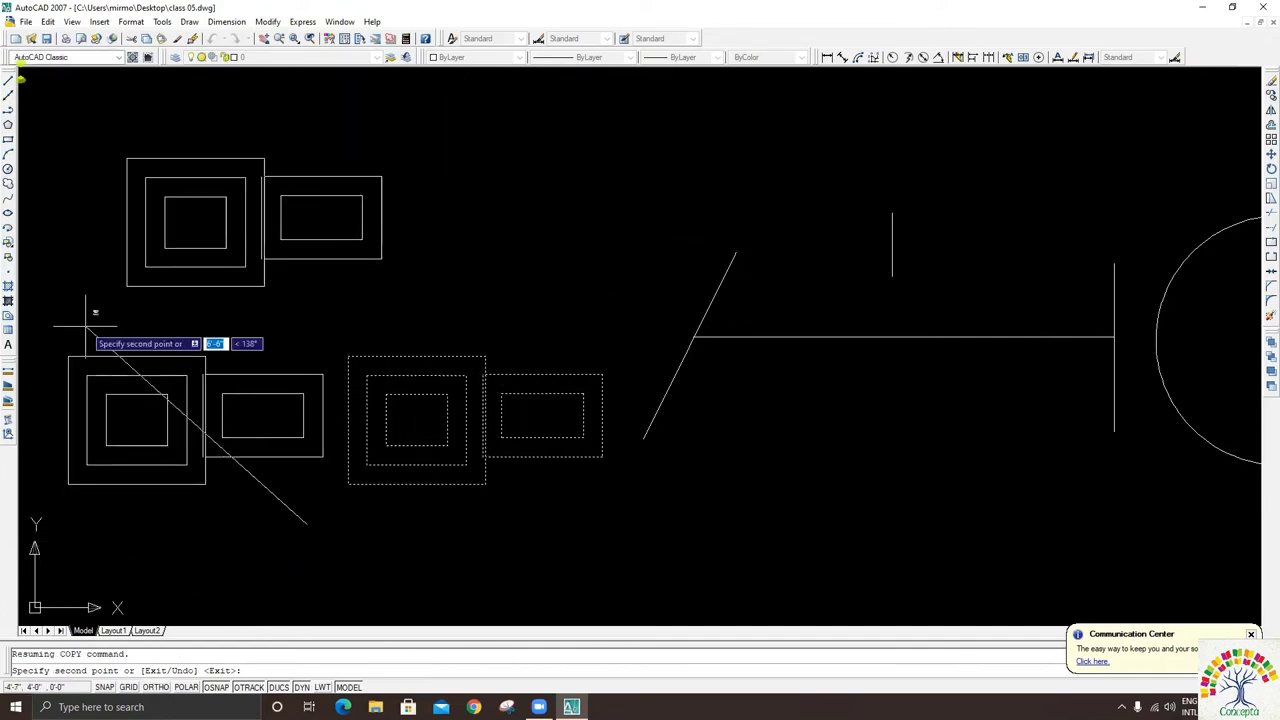
{"action": "left_click", "coordinate": [90, 315]}
{"action": "left_click", "coordinate": [436, 292]}
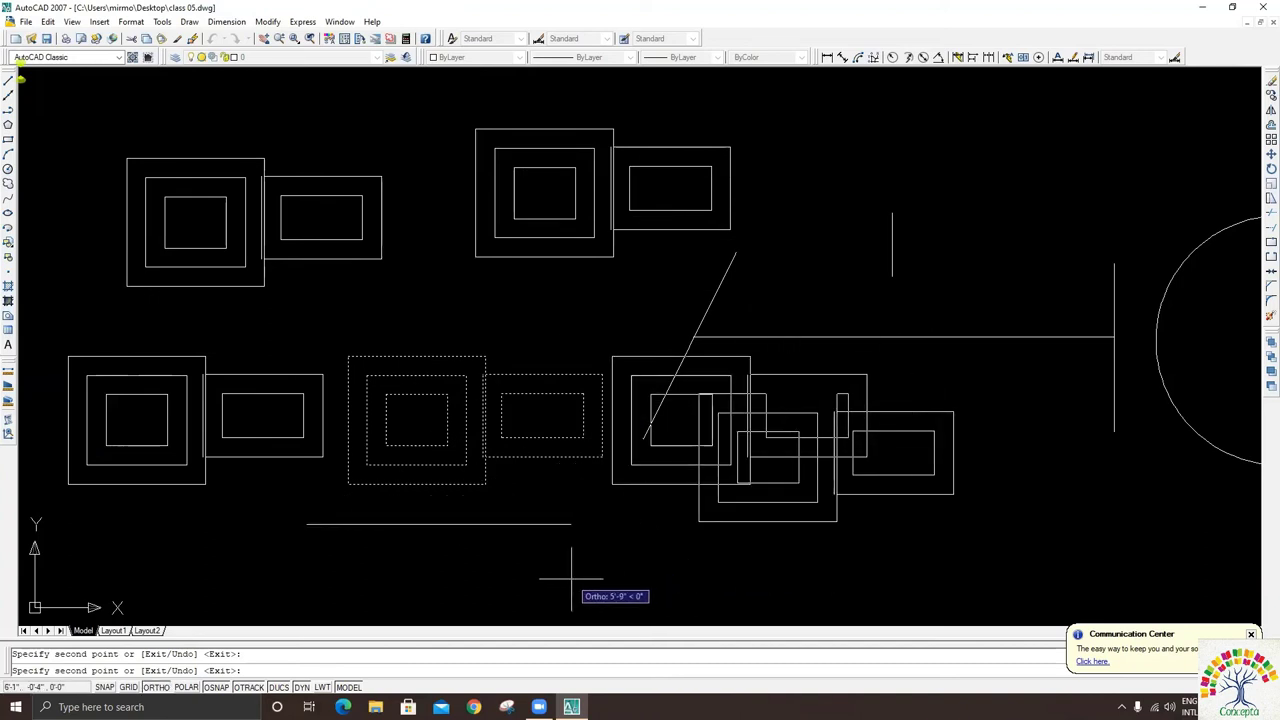
{"action": "key", "text": "Escape"}
{"action": "scroll", "coordinate": [571, 578], "scroll_direction": "down", "scroll_amount": 4}
{"action": "middle_click_drag", "start_coordinate": [571, 578], "coordinate": [793, 464]}
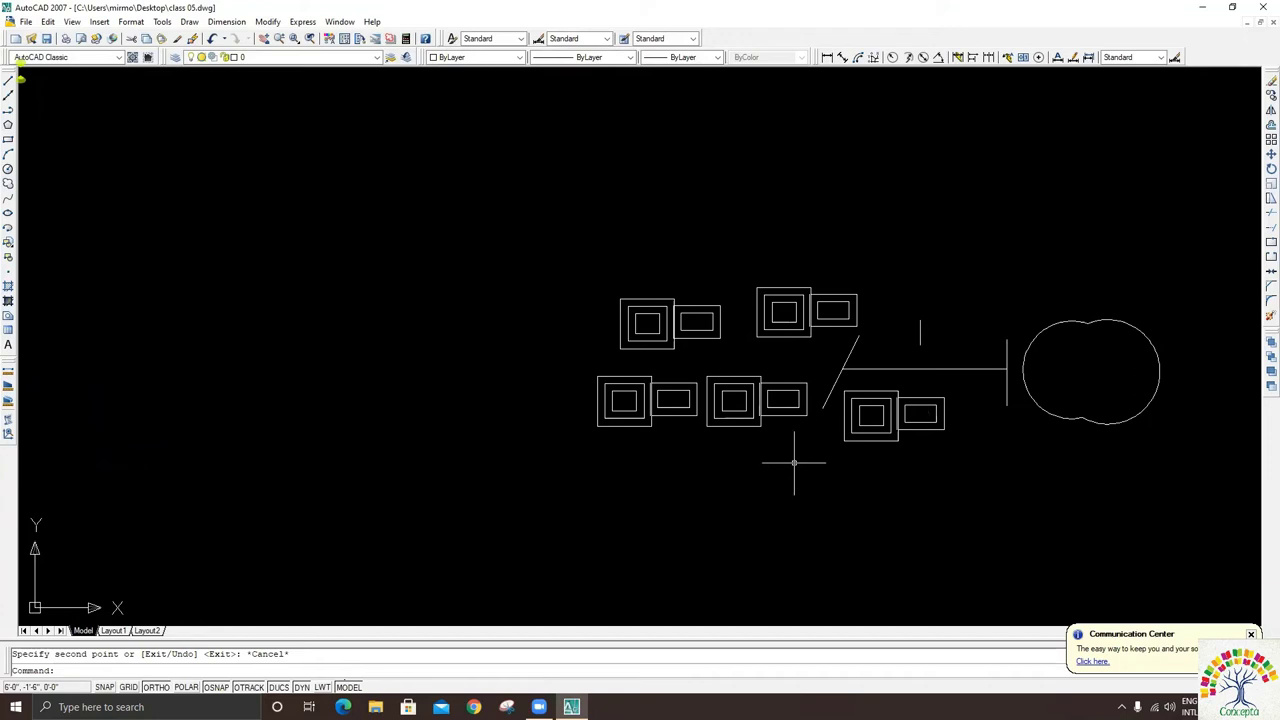
- Undo the earlier copies, then copy the upper-left square-and-rectangle group 60 units left
{"action": "key", "text": "ctrl+z"}
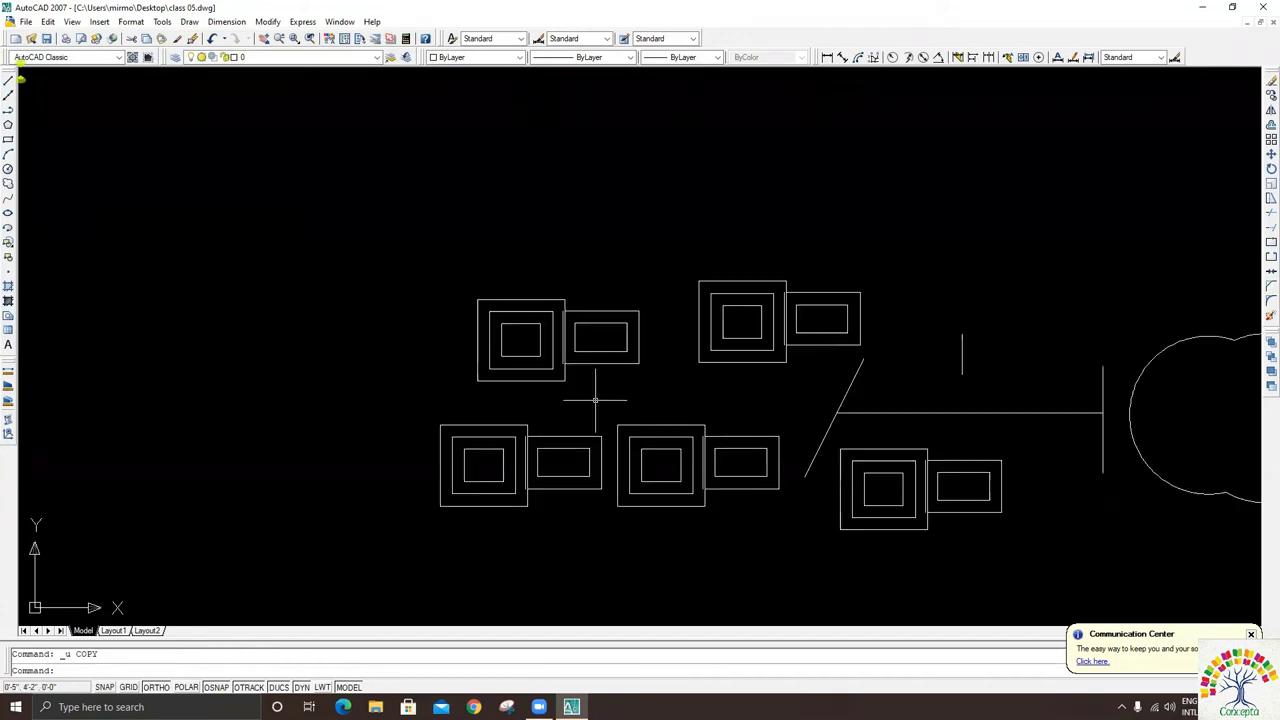
{"action": "left_click", "coordinate": [661, 272]}
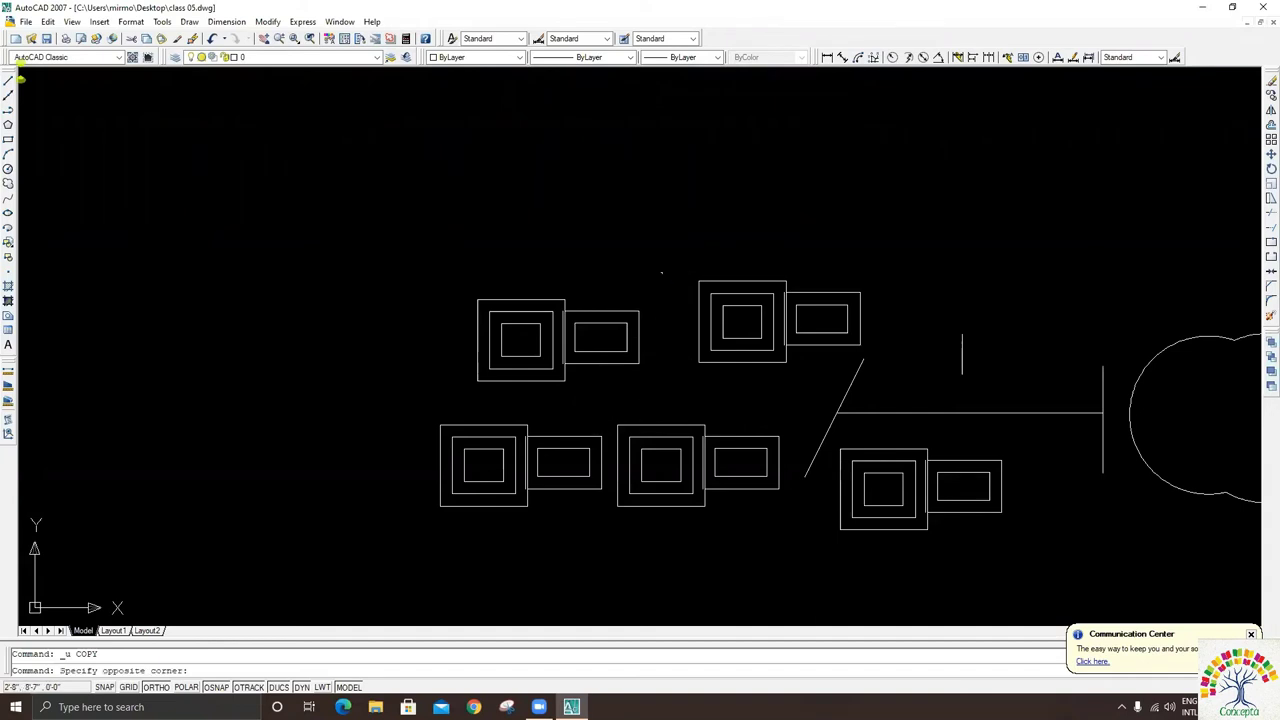
{"action": "left_click", "coordinate": [460, 399]}
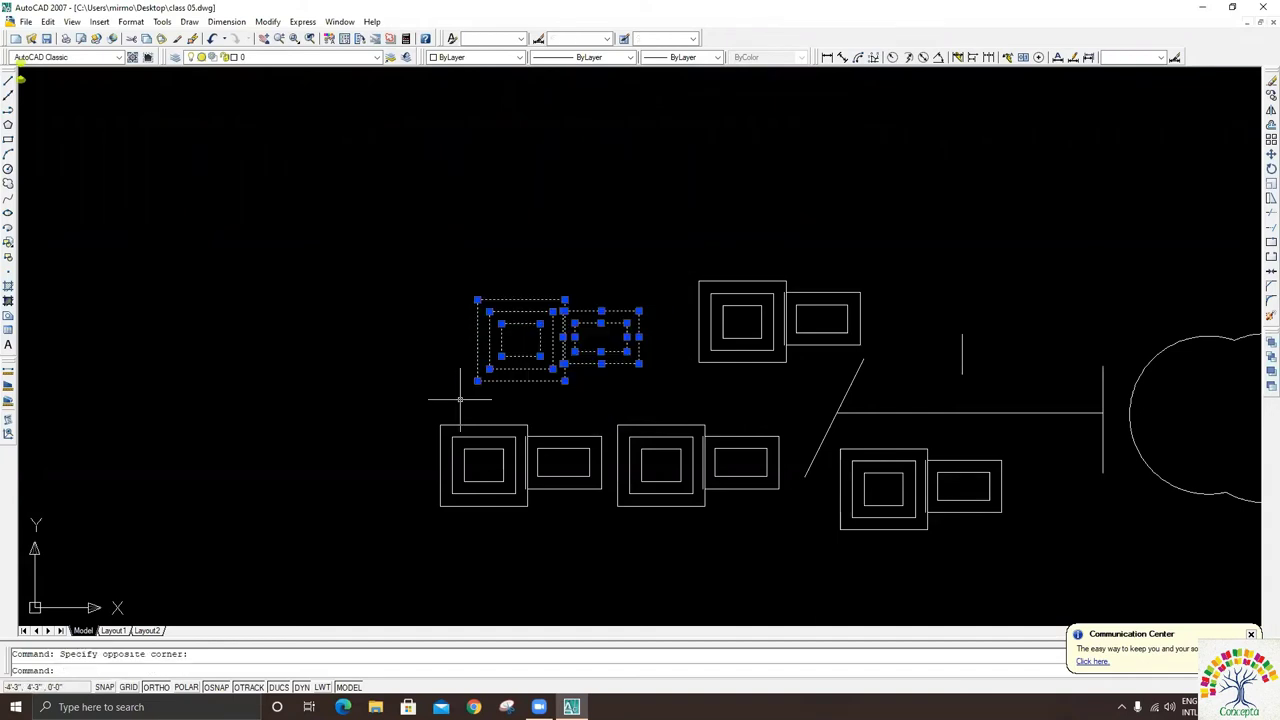
{"action": "type", "text": "co"}
{"action": "key", "text": "Return"}
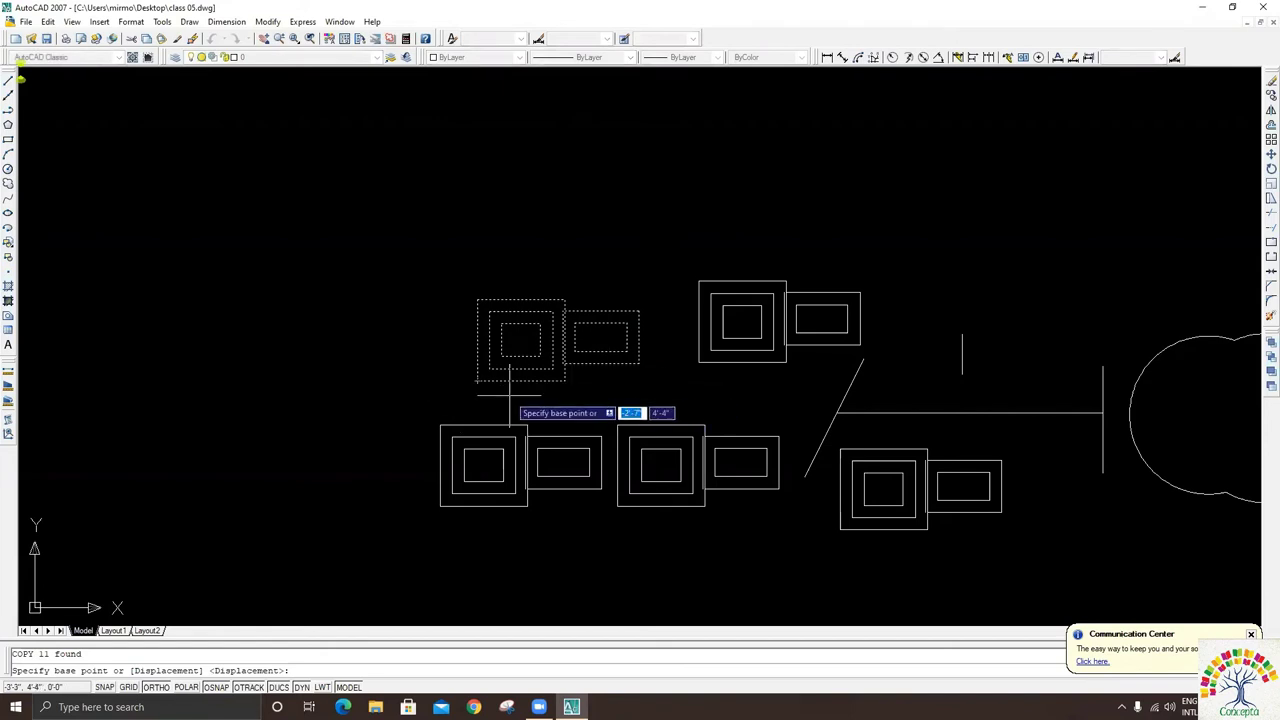
{"action": "left_click", "coordinate": [477, 381]}
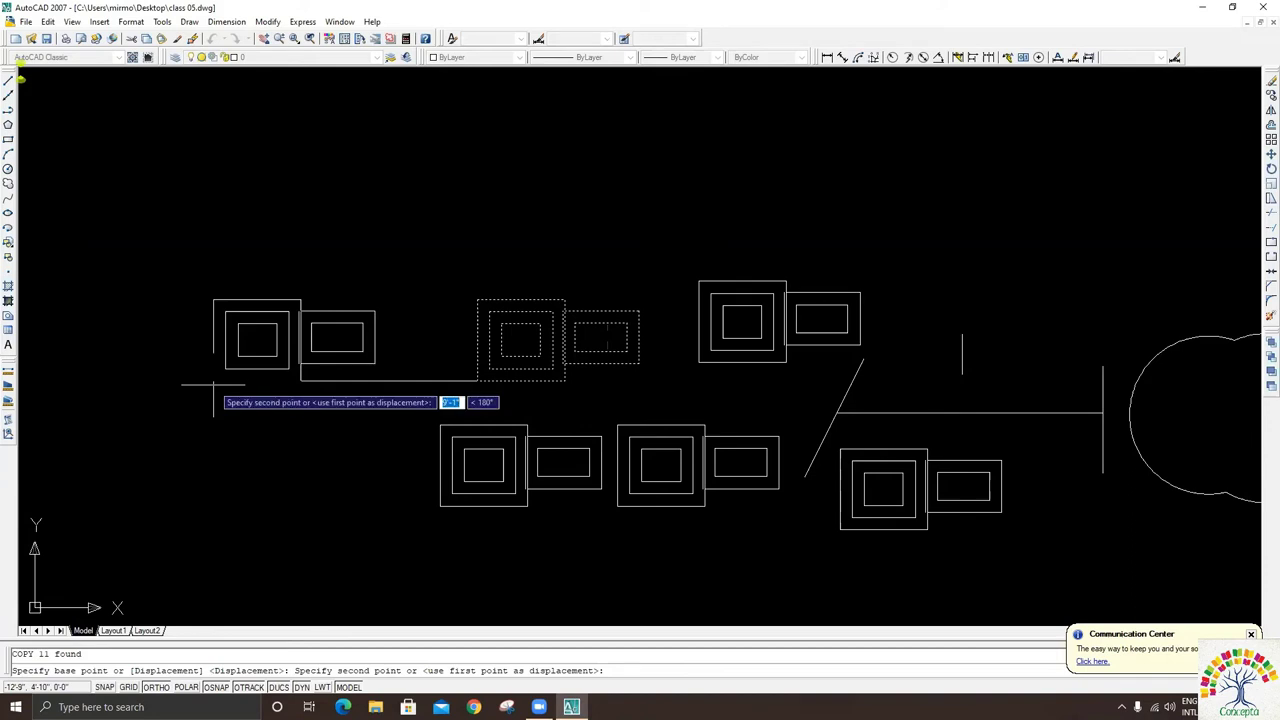
{"action": "type", "text": "60"}
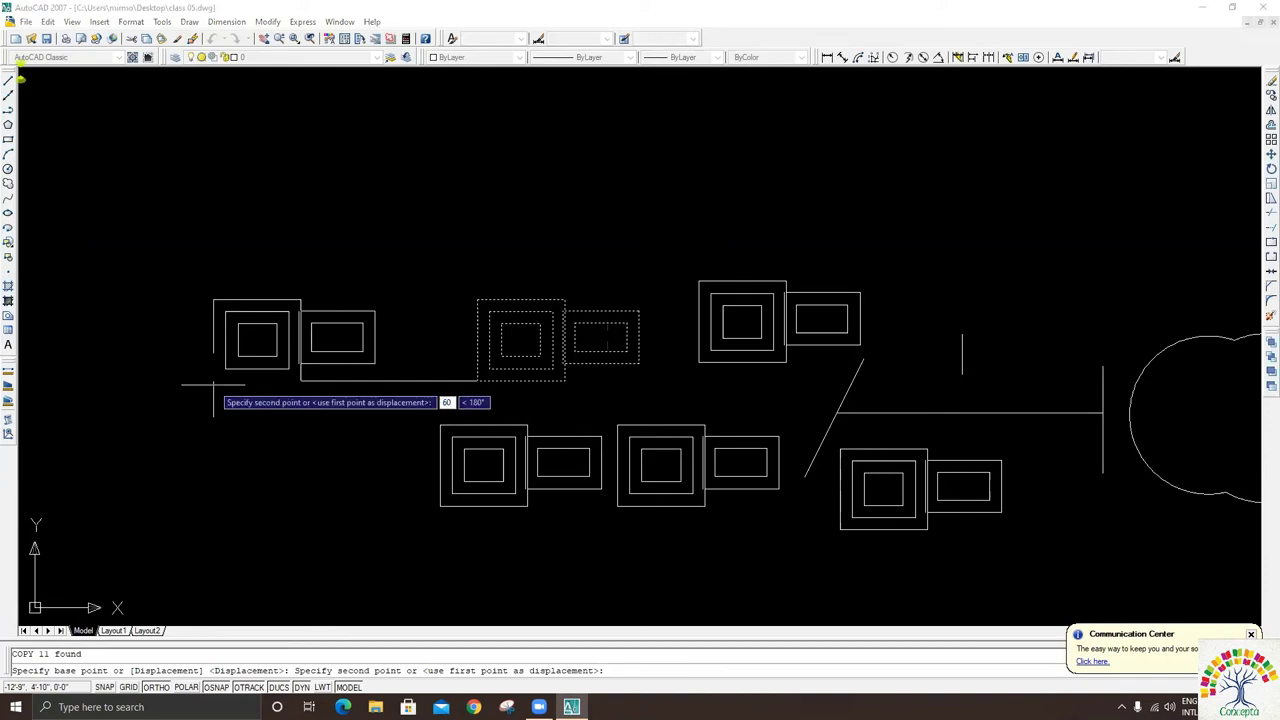
{"action": "key", "text": "Return"}
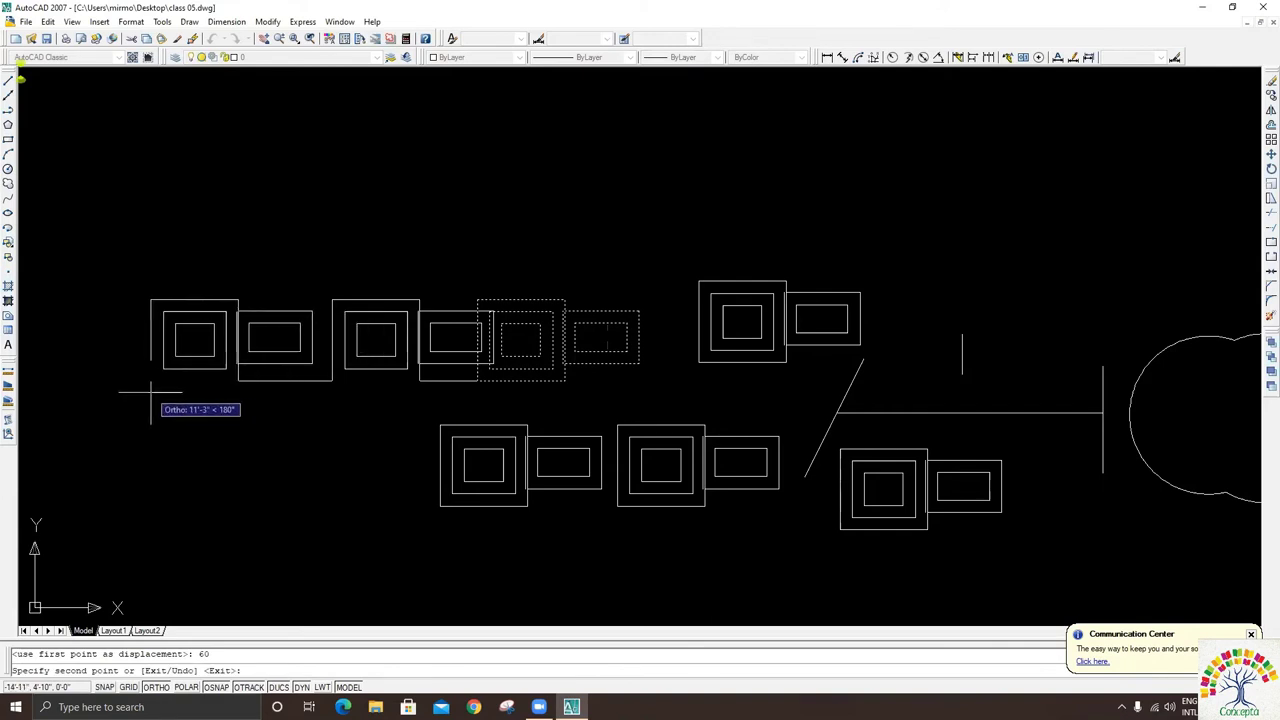
{"action": "key", "text": "Escape"}
{"action": "scroll", "coordinate": [180, 410], "scroll_direction": "up", "scroll_amount": 3}
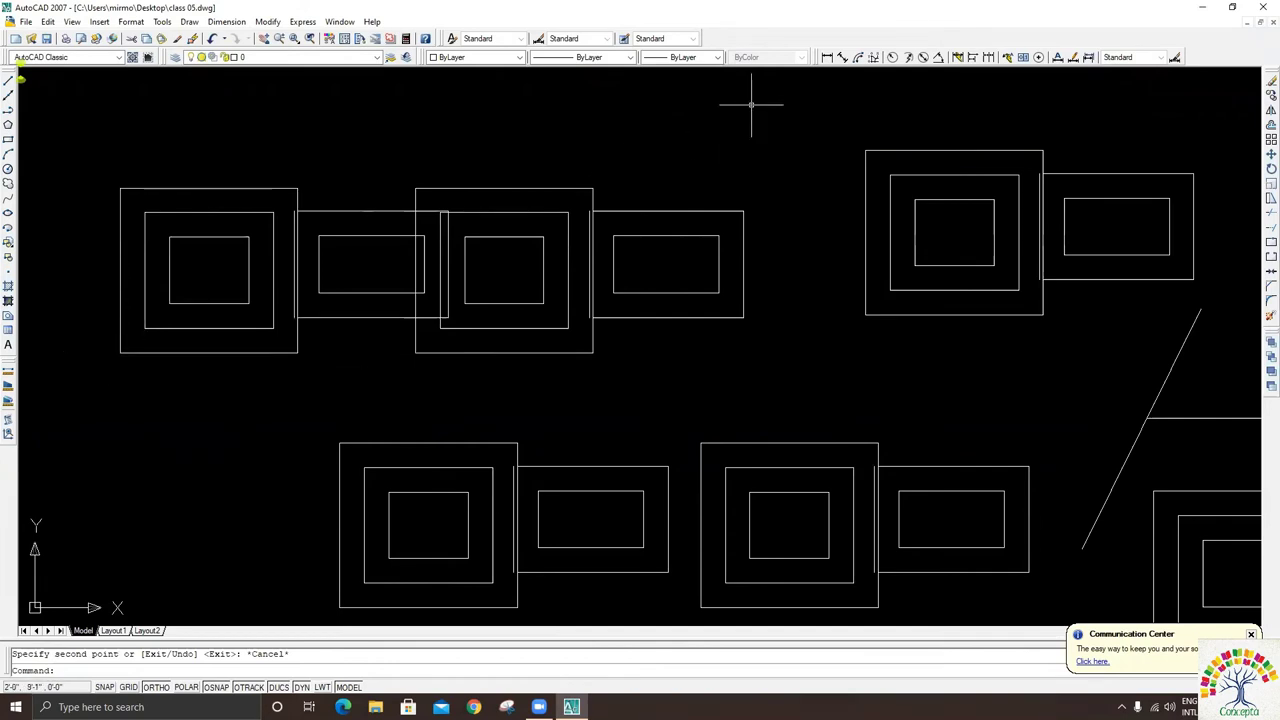
- Dimension the 5' distance between the two upper-left groups' left corners, placed below them
{"action": "left_click", "coordinate": [827, 57]}
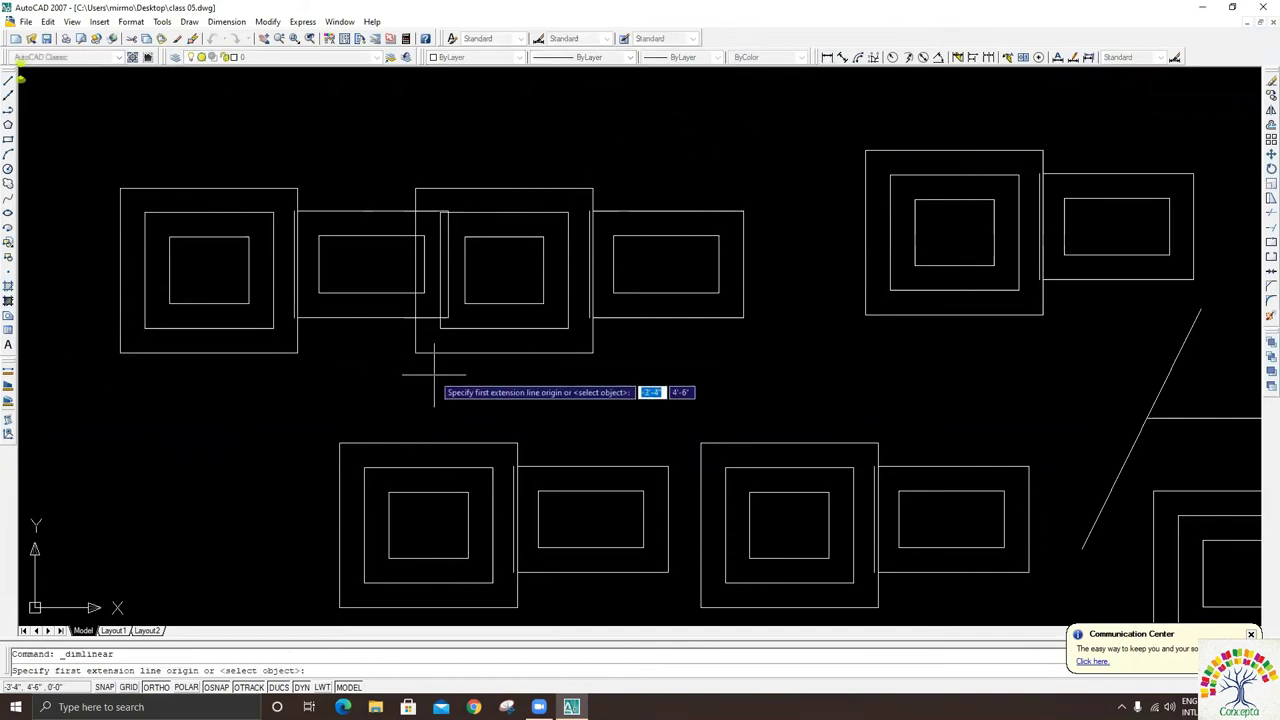
{"action": "left_click", "coordinate": [415, 352]}
{"action": "left_click", "coordinate": [120, 352]}
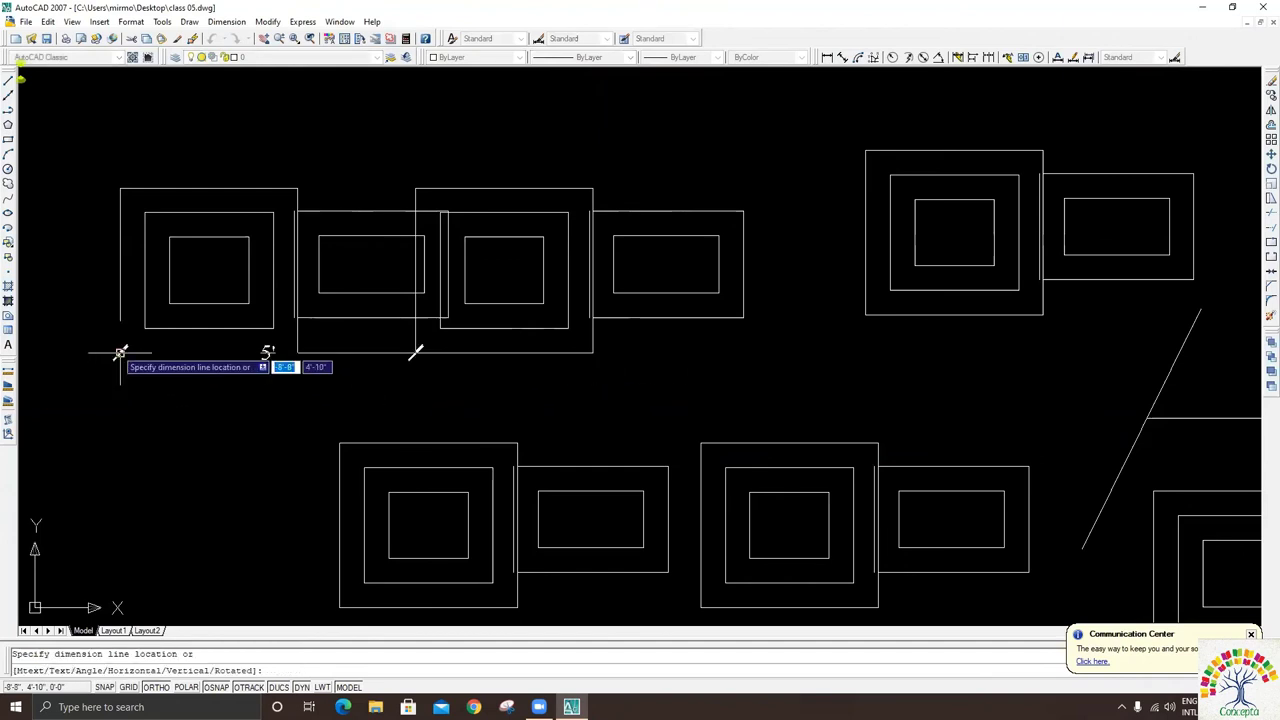
{"action": "left_click", "coordinate": [266, 400]}
{"action": "scroll", "coordinate": [202, 432], "scroll_direction": "up", "scroll_amount": 2}
{"action": "scroll", "coordinate": [262, 402], "scroll_direction": "down", "scroll_amount": 3}
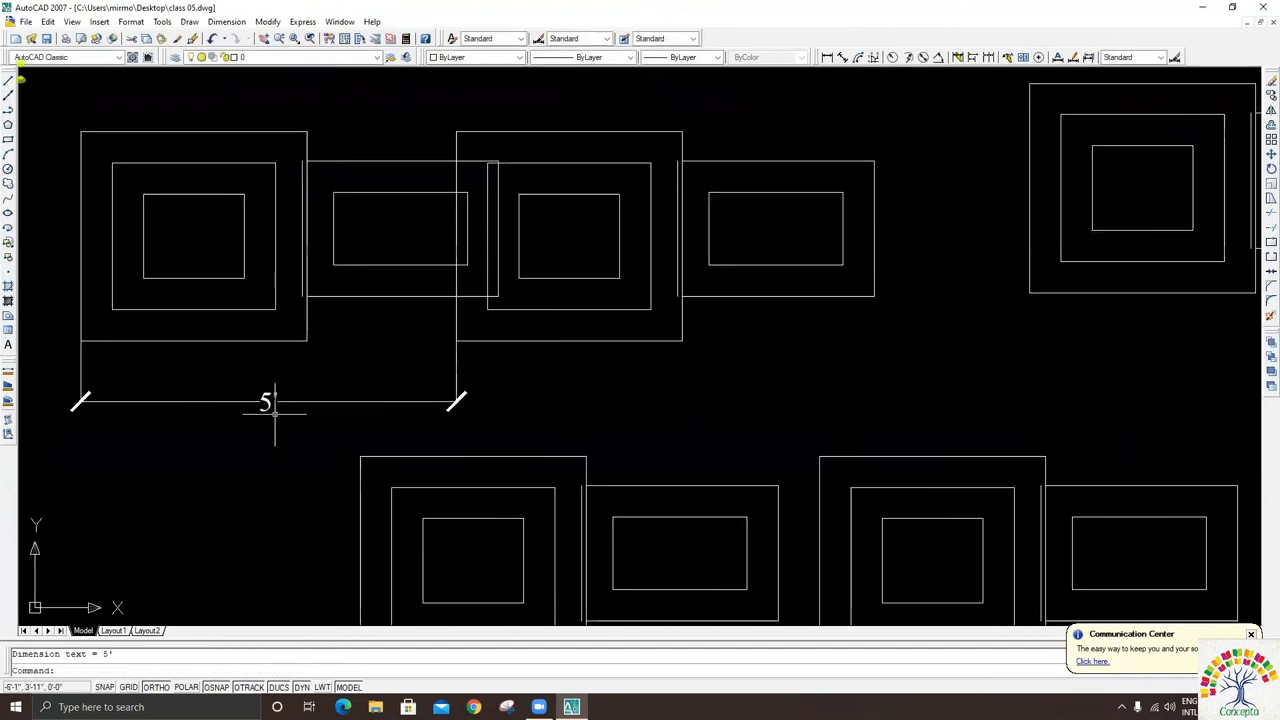
{"action": "scroll", "coordinate": [268, 420], "scroll_direction": "down", "scroll_amount": 2}
{"action": "scroll", "coordinate": [277, 440], "scroll_direction": "up", "scroll_amount": 2}
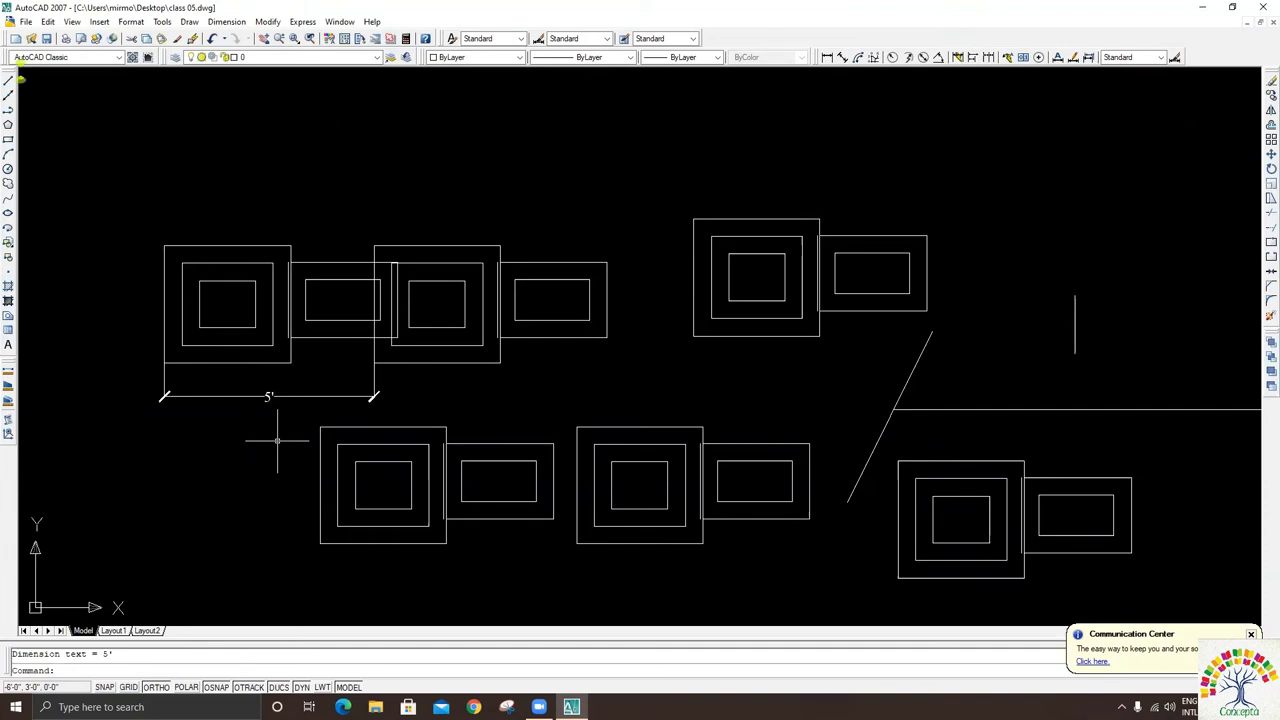
{"action": "scroll", "coordinate": [752, 244], "scroll_direction": "down", "scroll_amount": 2}
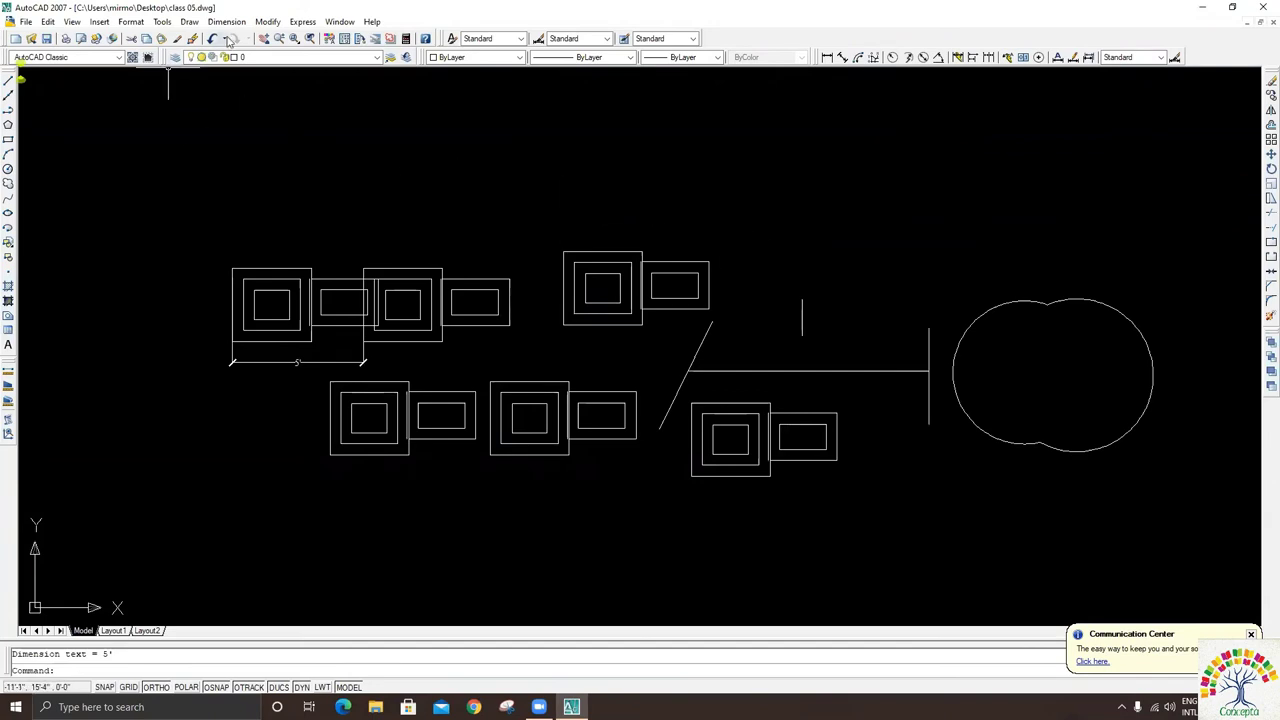
{"action": "left_click", "coordinate": [267, 21]}
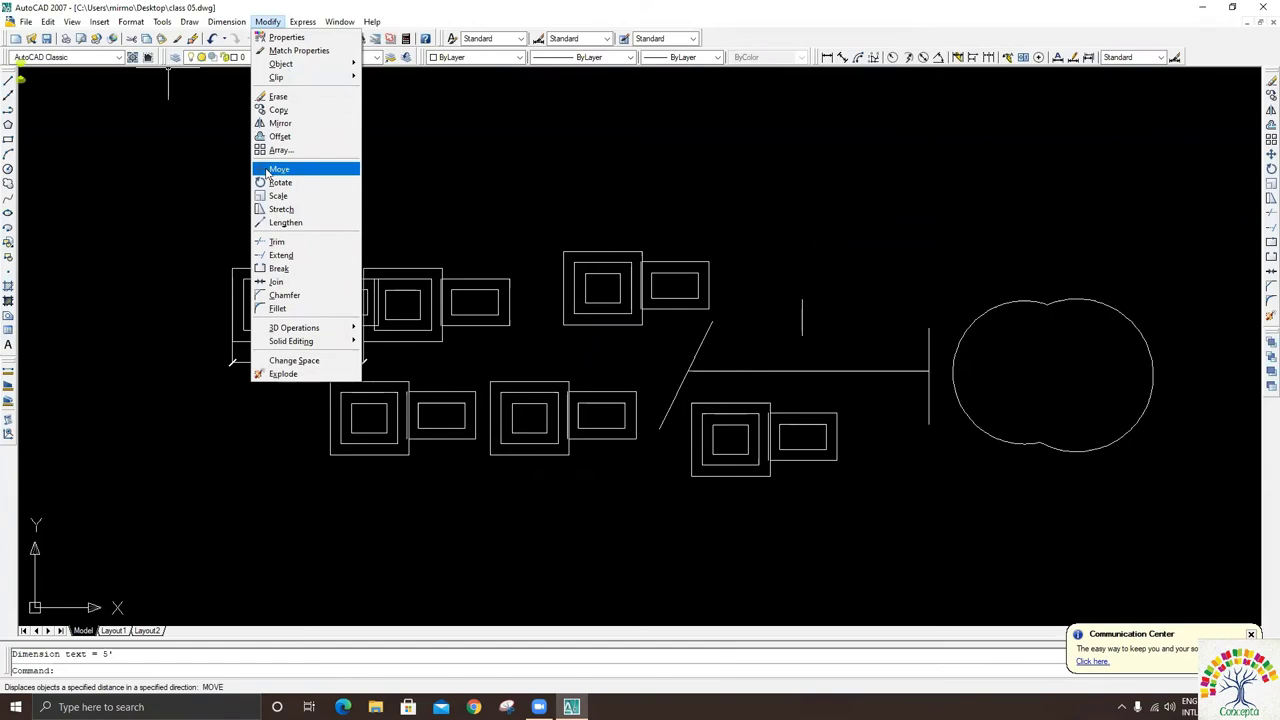
- Start a Move and crossing-select both square-and-rectangle groups with their 5' dimension
{"action": "left_click", "coordinate": [279, 170]}
{"action": "key", "text": "Escape"}
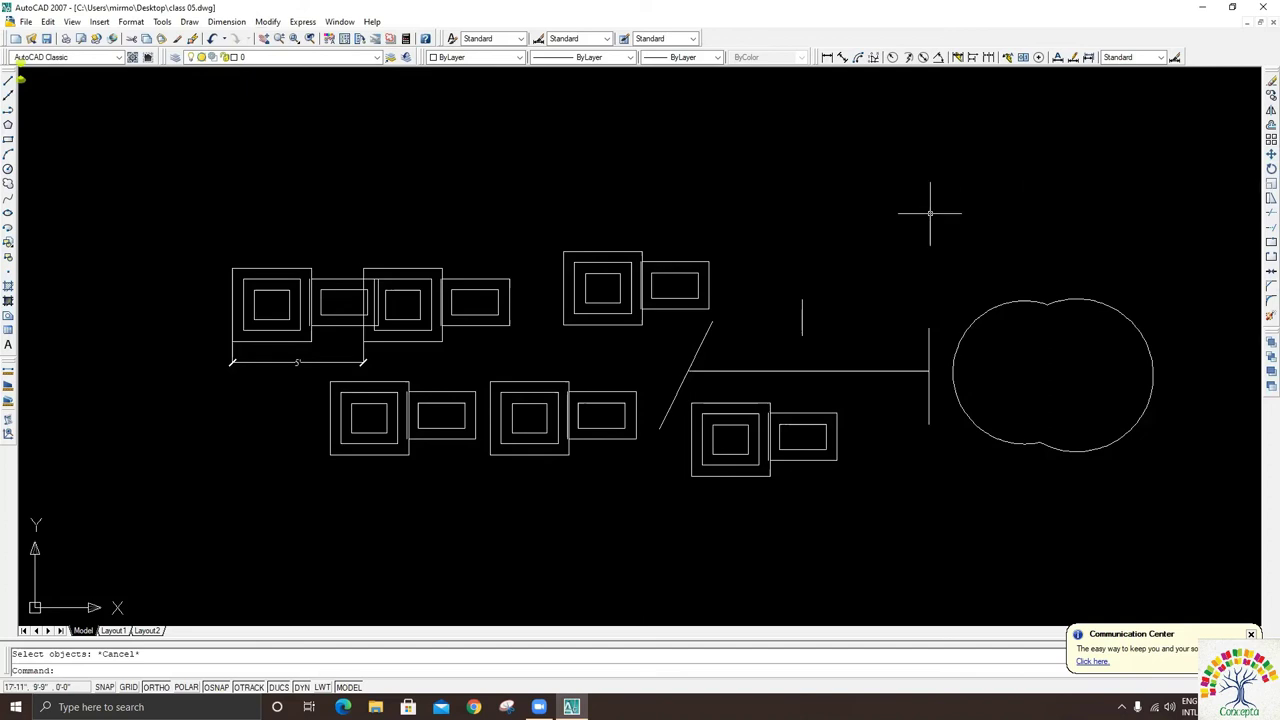
{"action": "middle_click_drag", "start_coordinate": [414, 200], "coordinate": [674, 200]}
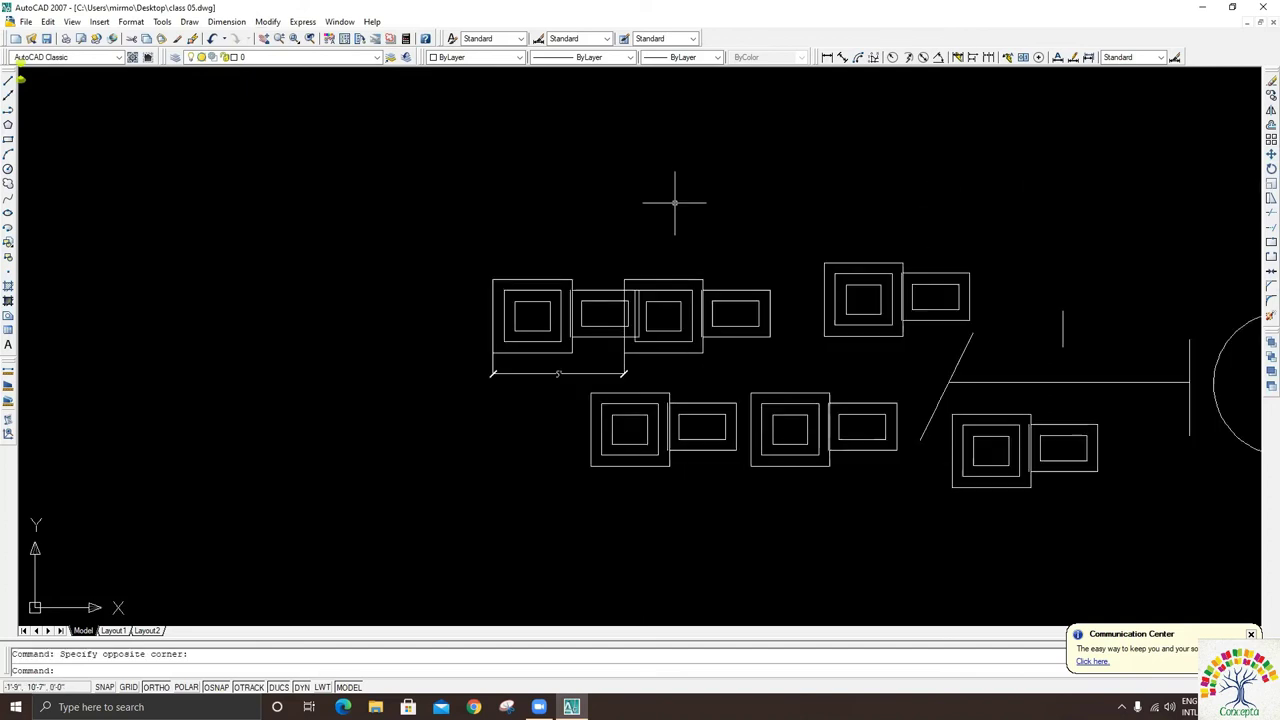
{"action": "type", "text": "m"}
{"action": "key", "text": "Return"}
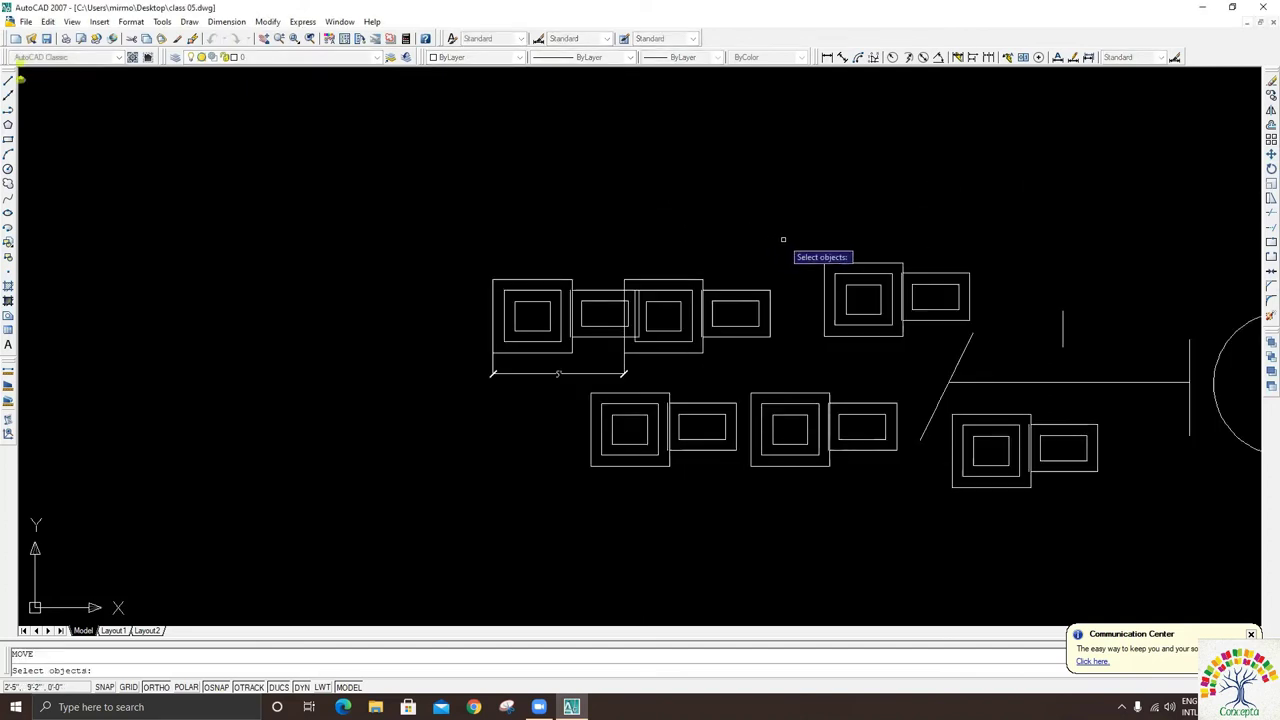
{"action": "left_click", "coordinate": [790, 236]}
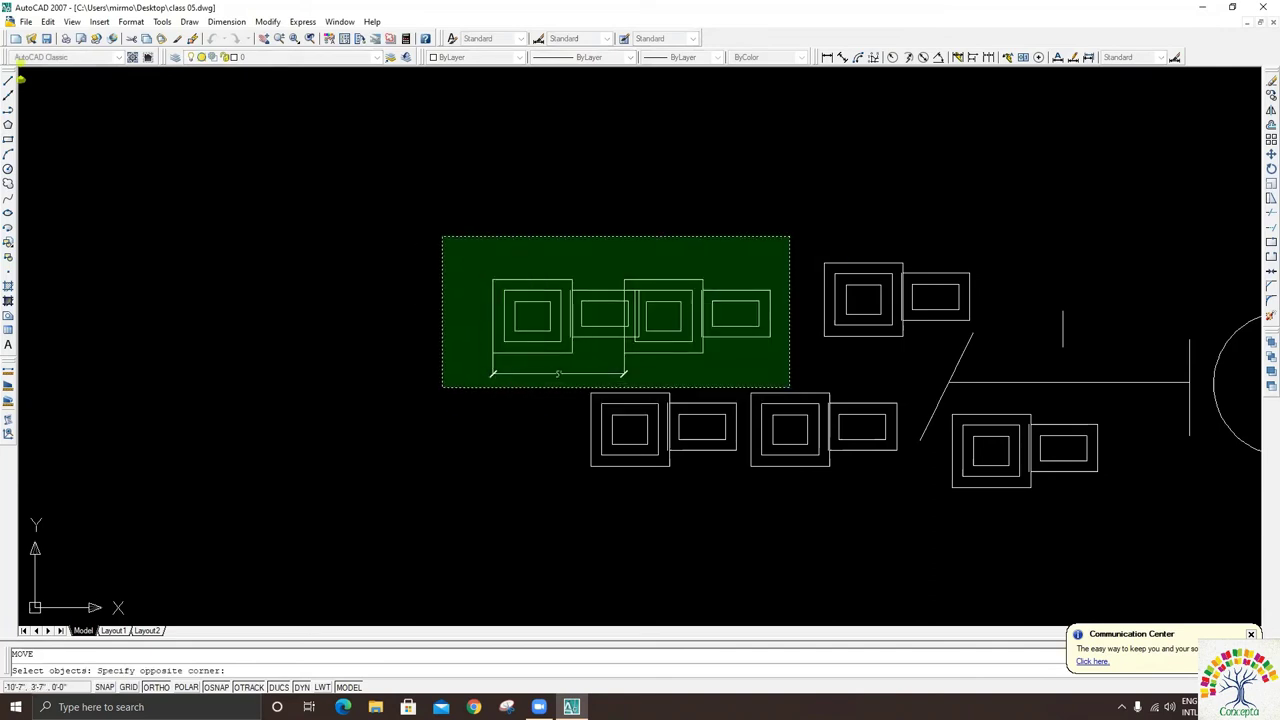
{"action": "left_click", "coordinate": [442, 386]}
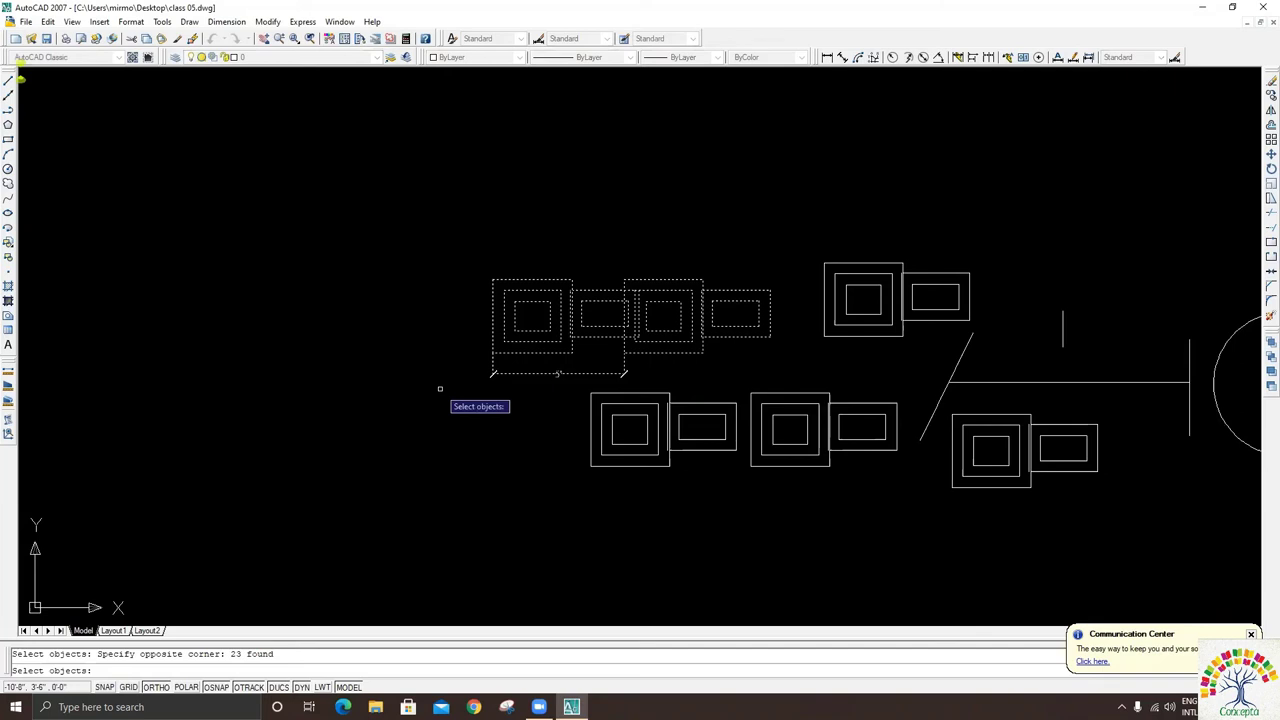
{"action": "key", "text": "Return"}
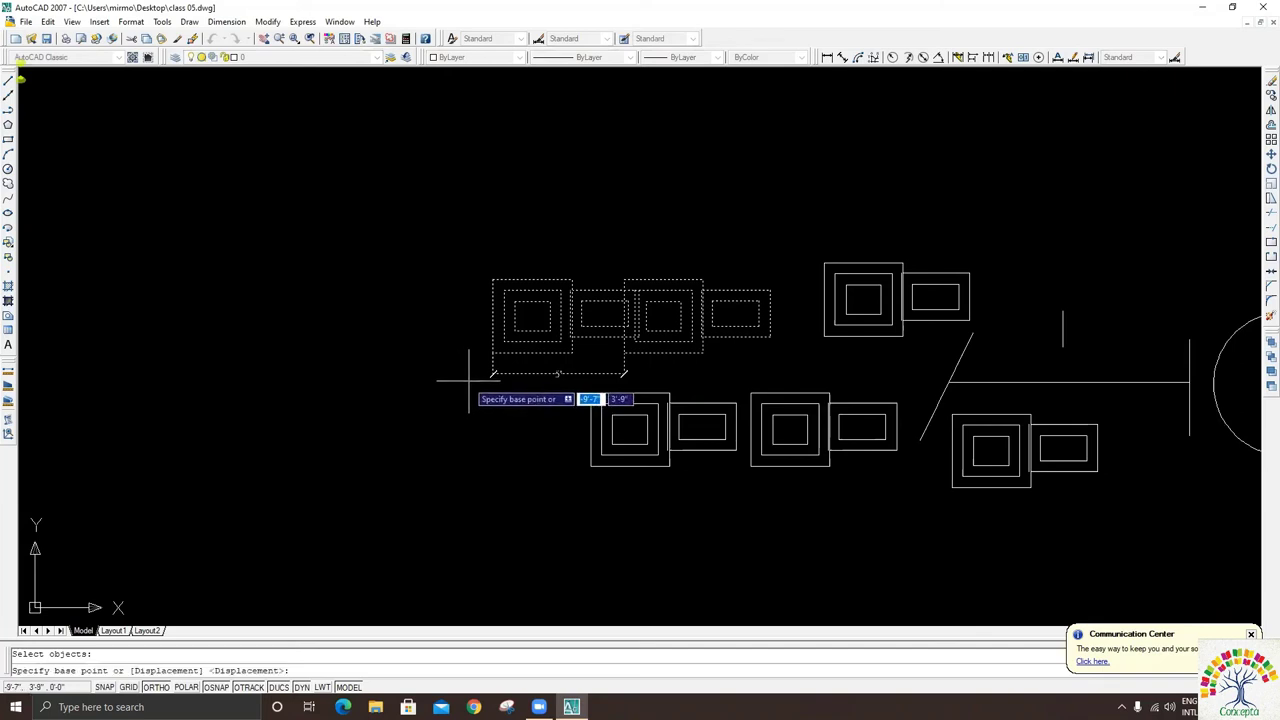
- Shift the selection 20' to the left from a picked base point
{"action": "left_click", "coordinate": [491, 355]}
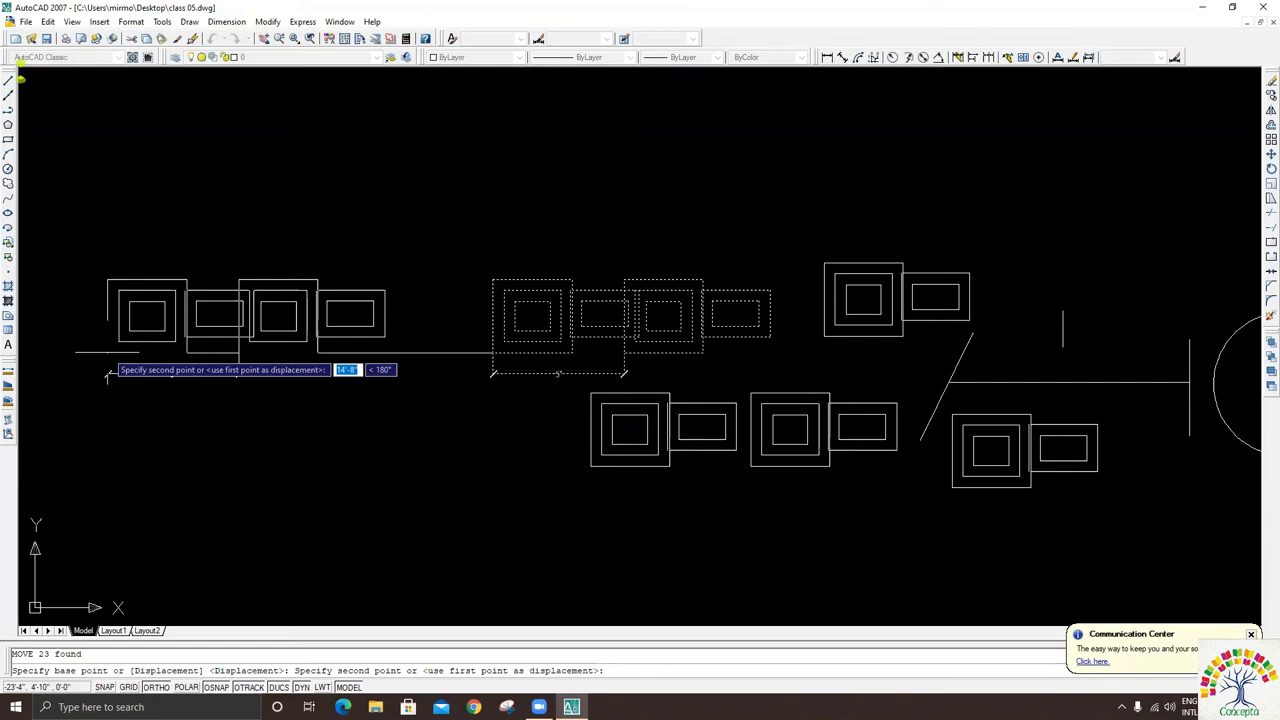
{"action": "type", "text": "20"}
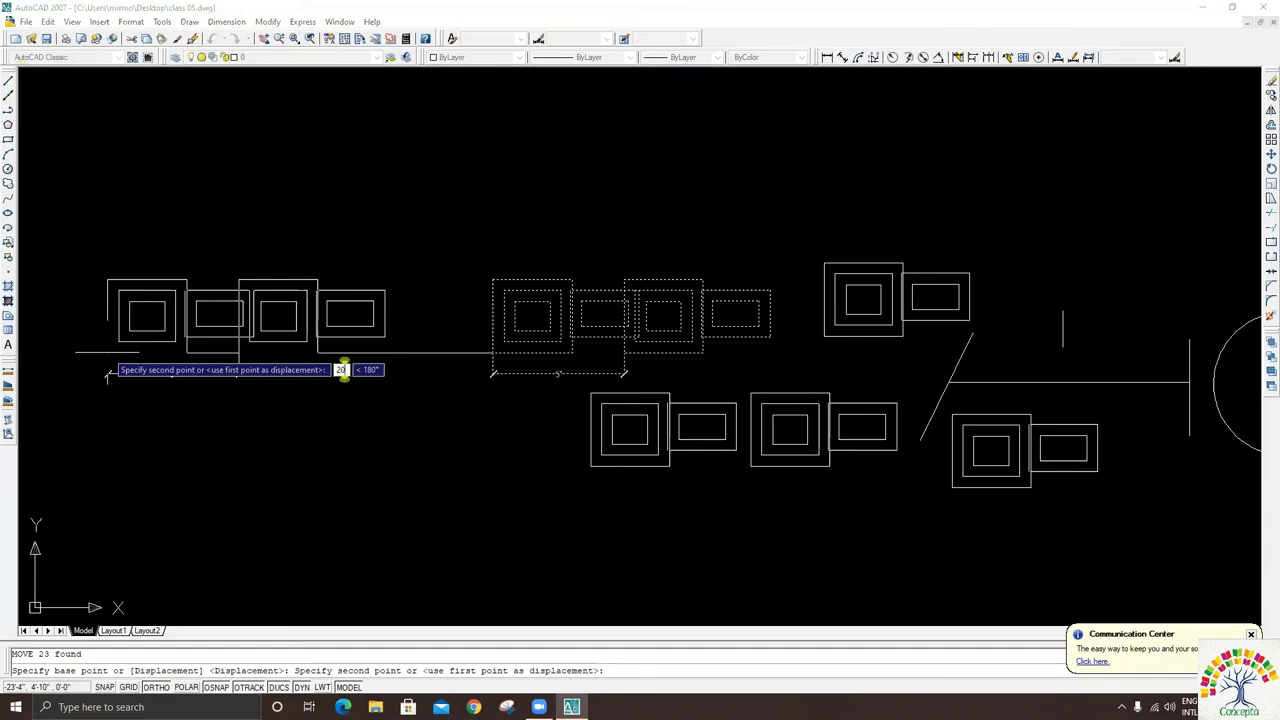
{"action": "type", "text": "'"}
{"action": "key", "text": "Return"}
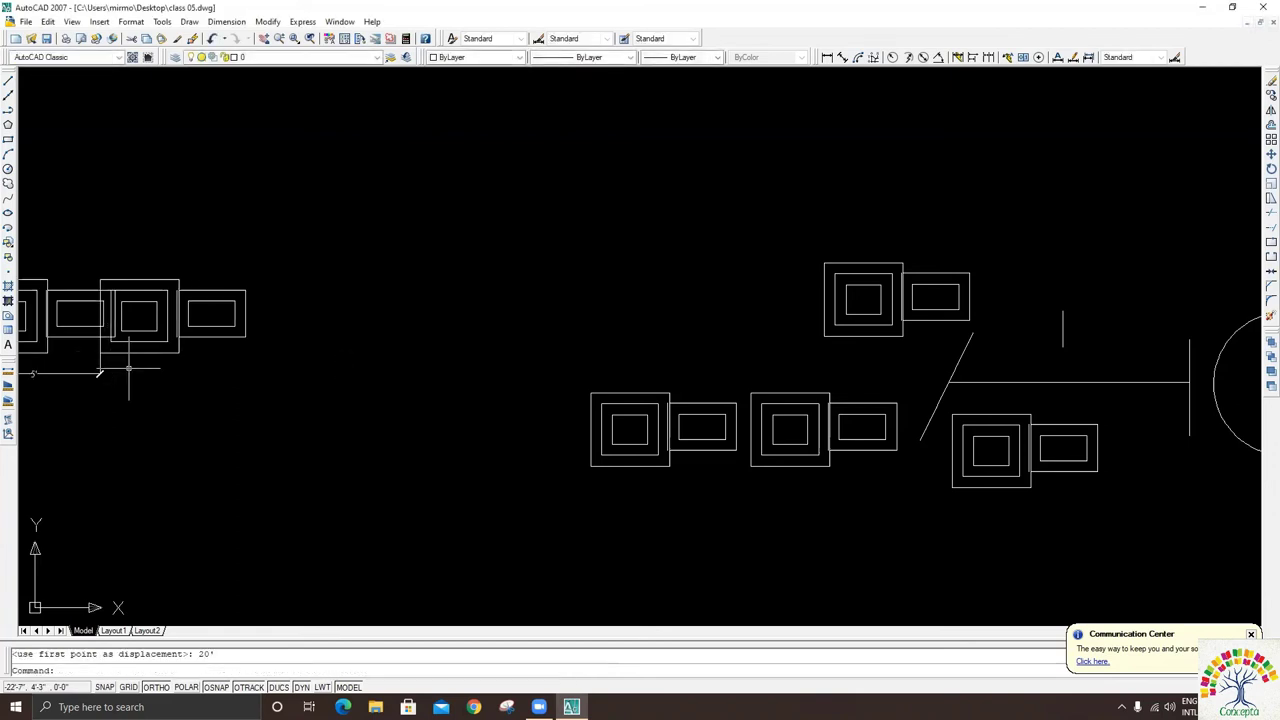
{"action": "middle_click_drag", "start_coordinate": [200, 400], "coordinate": [427, 398]}
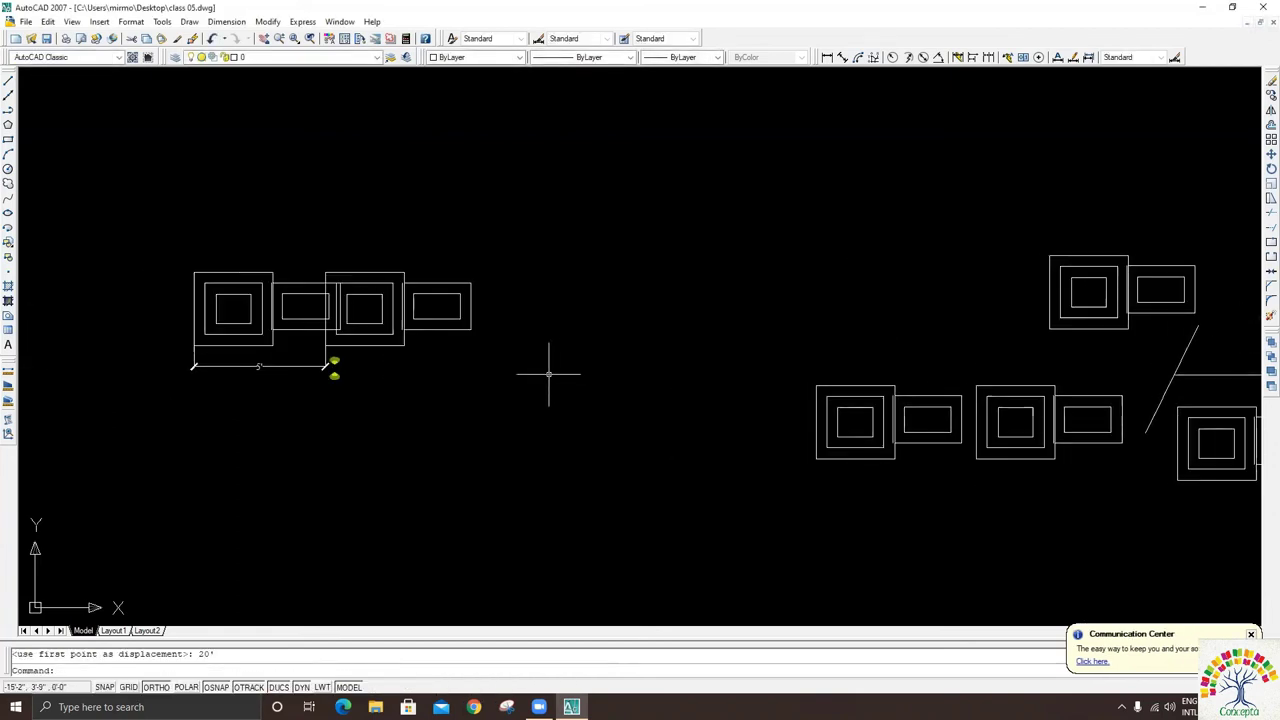
{"action": "middle_click_drag", "start_coordinate": [548, 375], "coordinate": [622, 340]}
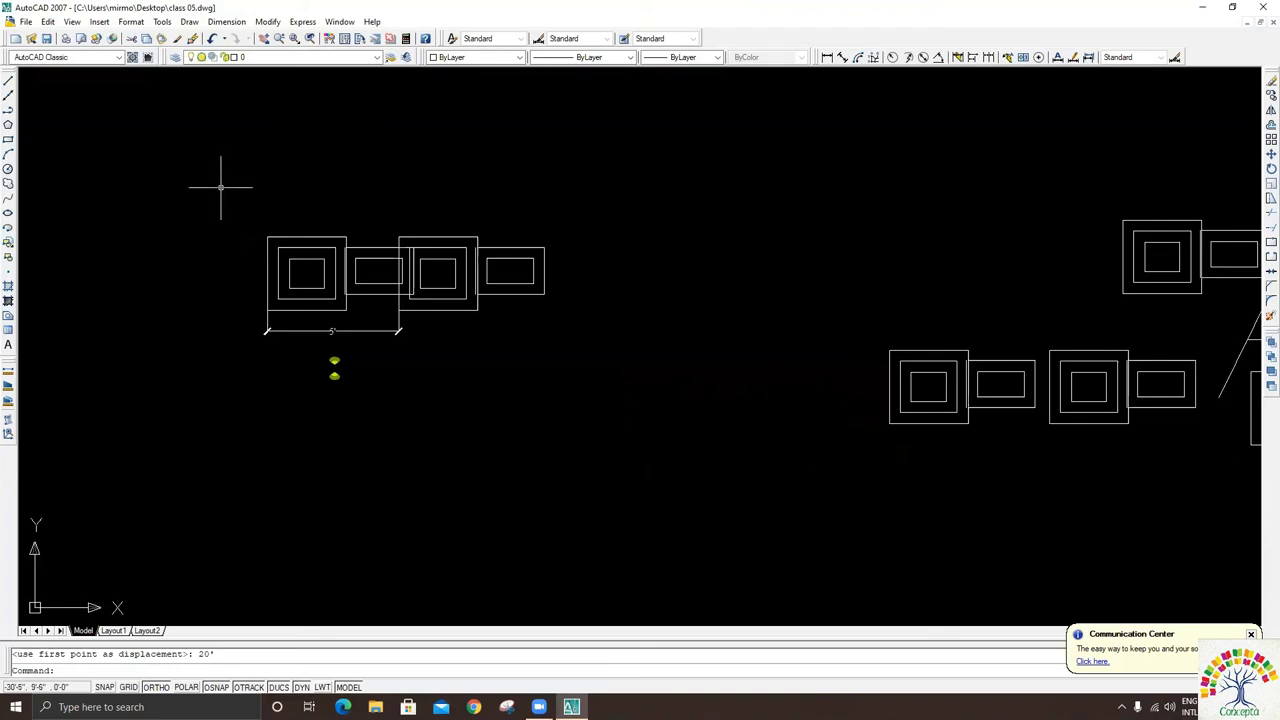
{"action": "type", "text": "ro"}
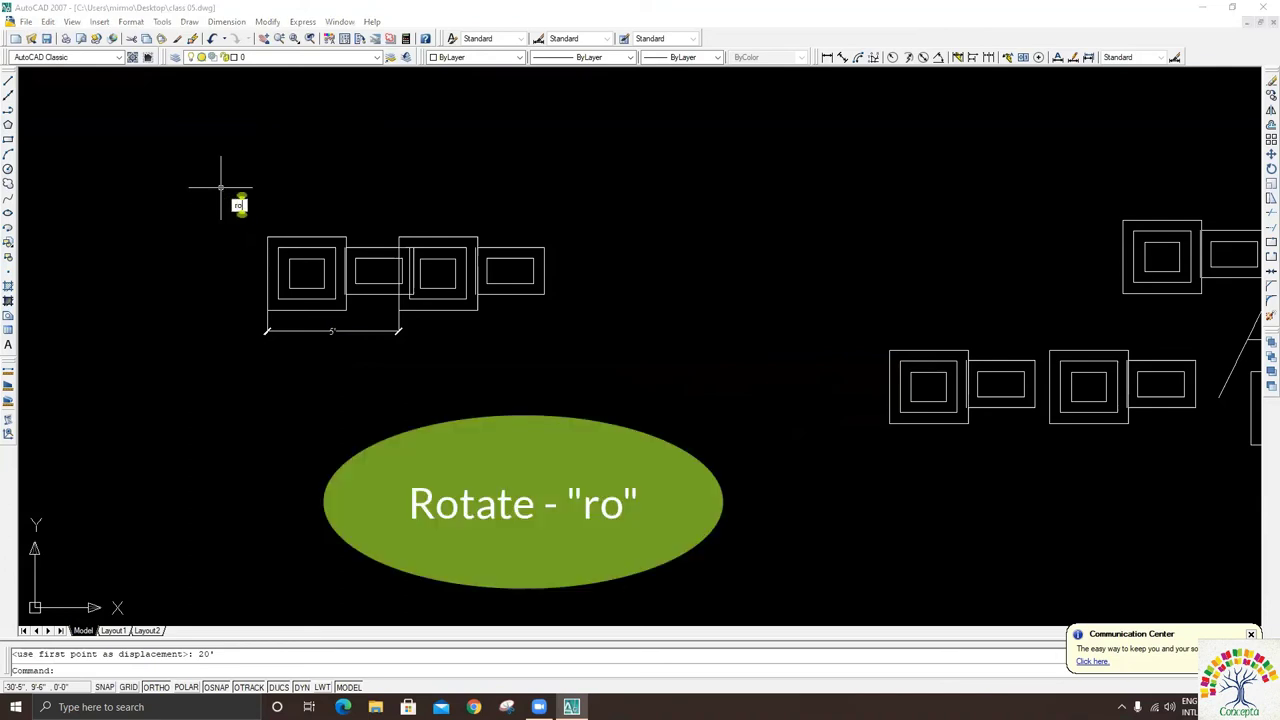
{"action": "key", "text": "Return"}
{"action": "left_click", "coordinate": [621, 182]}
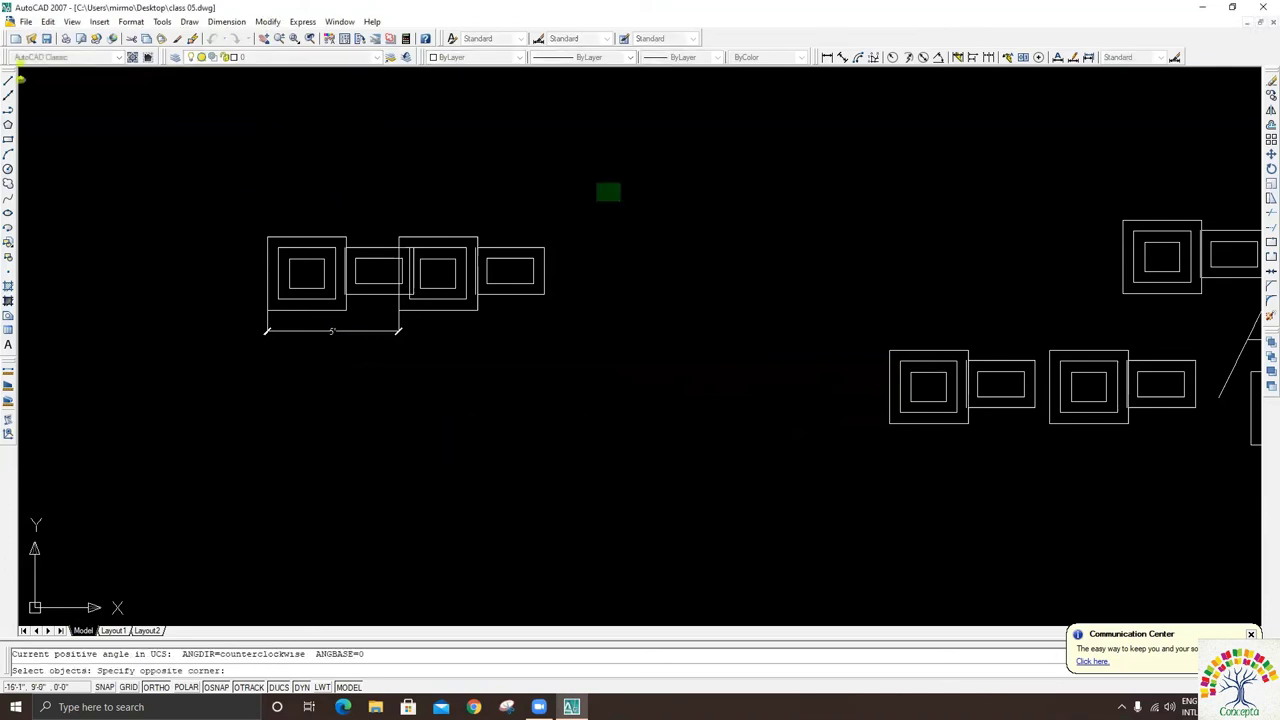
{"action": "left_click", "coordinate": [230, 360]}
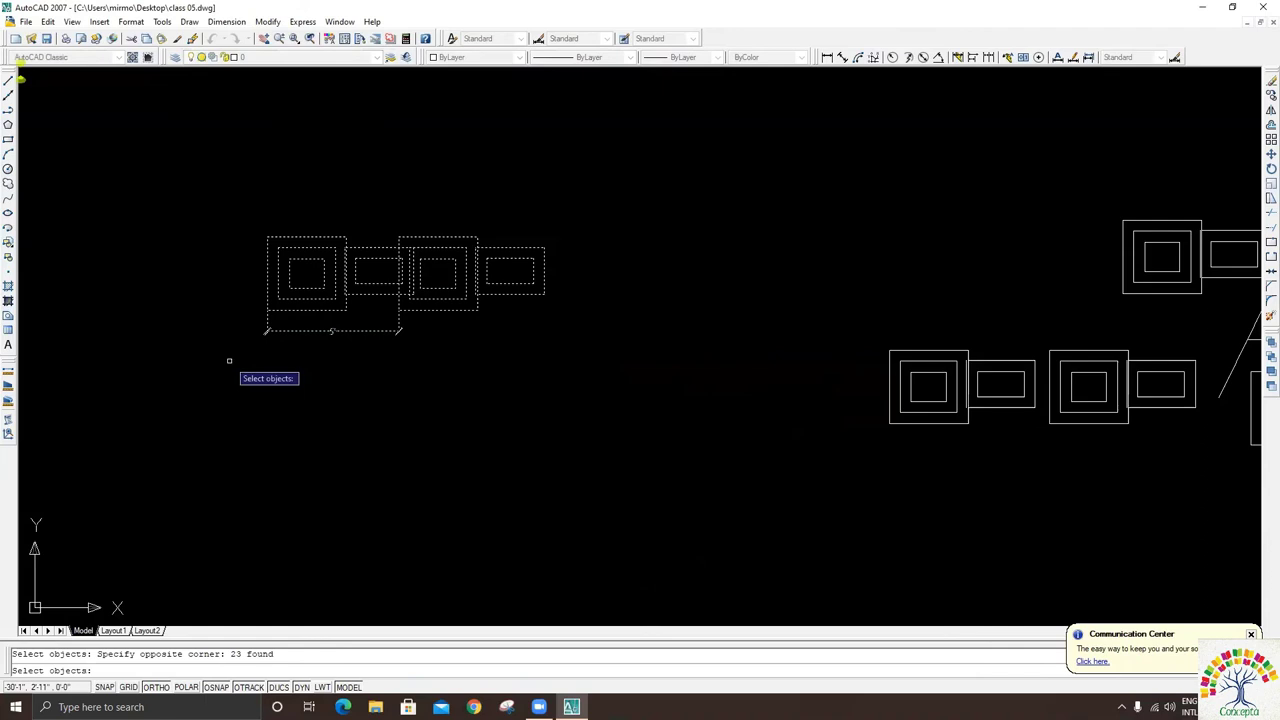
{"action": "key", "text": "Return"}
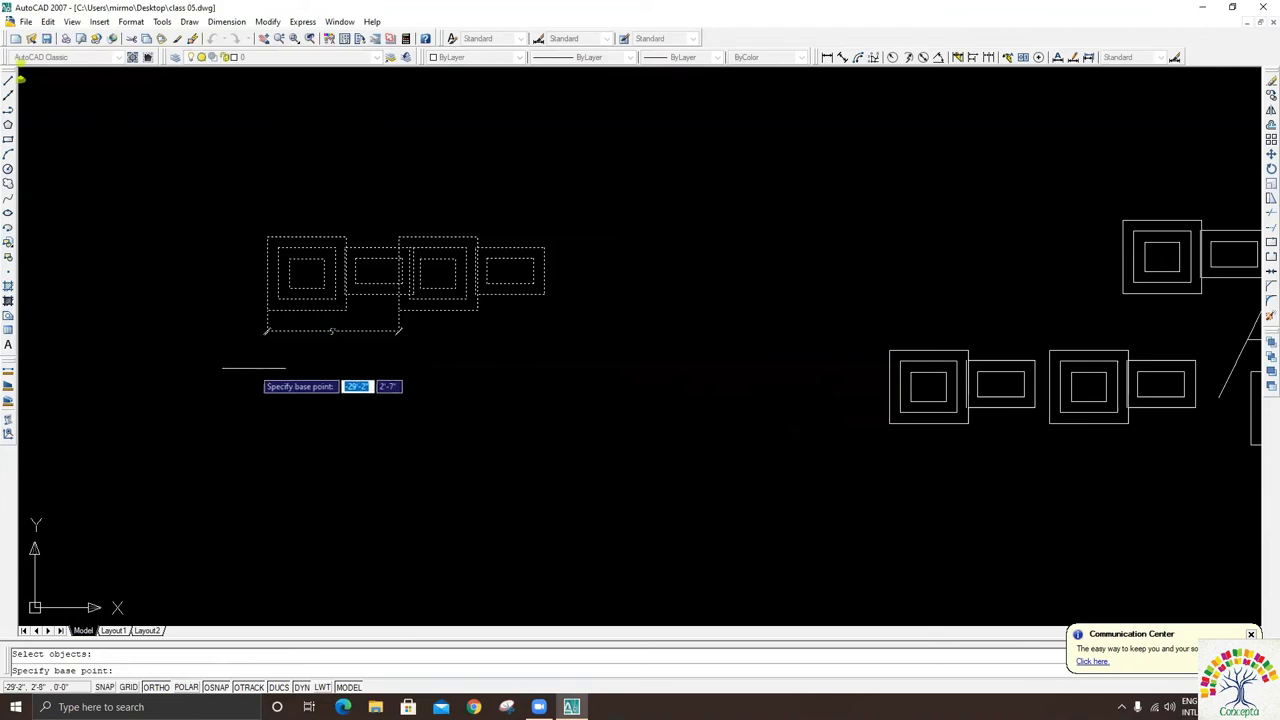
{"action": "left_click", "coordinate": [261, 395]}
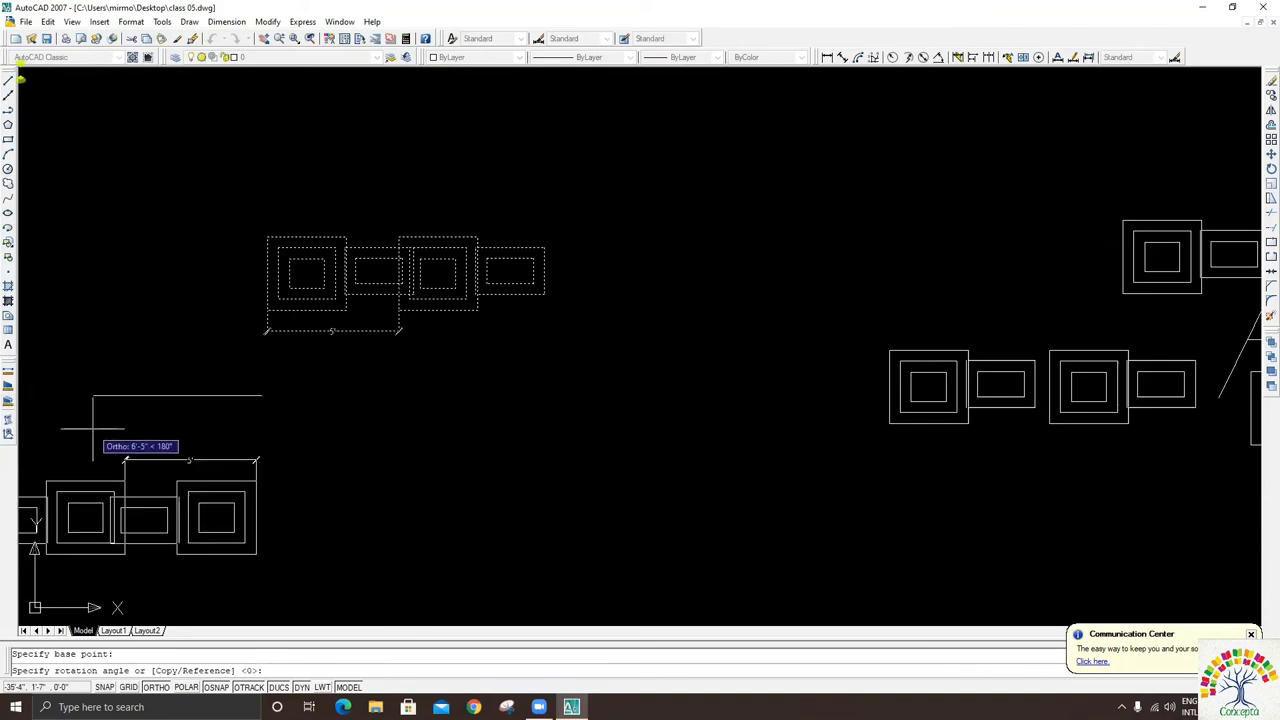
{"action": "left_click", "coordinate": [156, 687]}
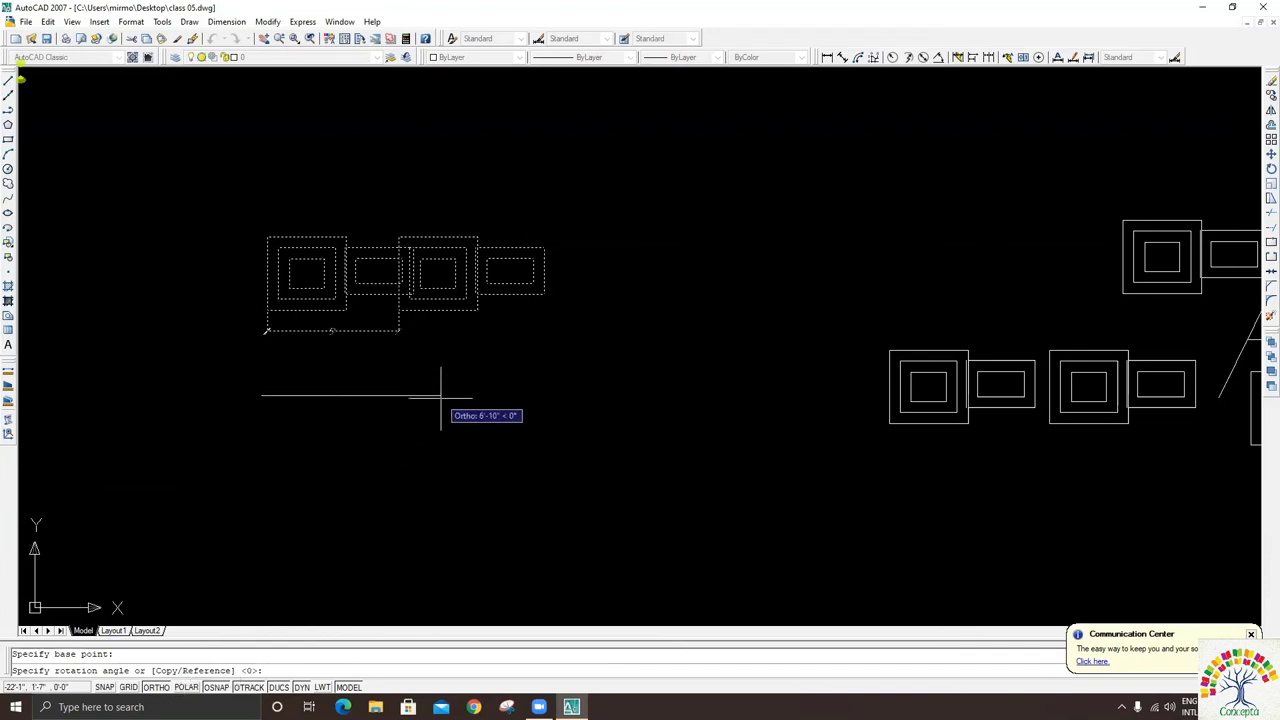
{"action": "key", "text": "F8"}
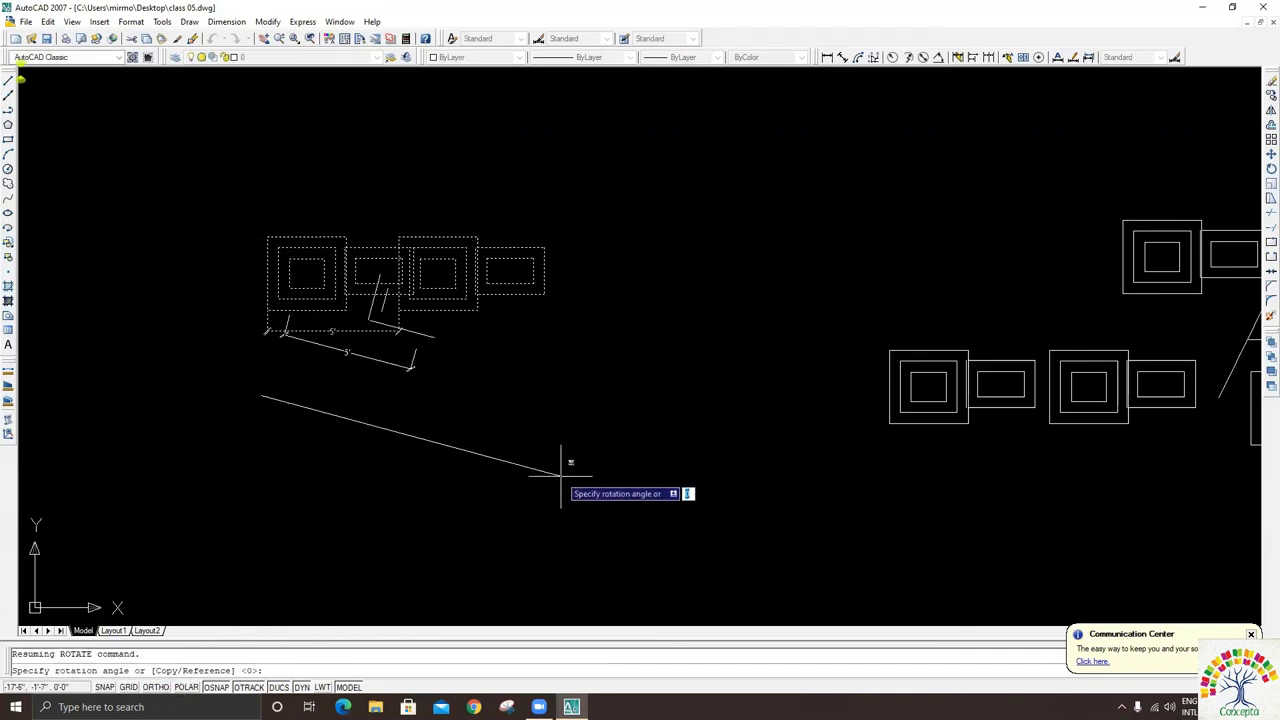
{"action": "left_click", "coordinate": [543, 171]}
{"action": "middle_click_drag", "start_coordinate": [543, 171], "coordinate": [477, 294]}
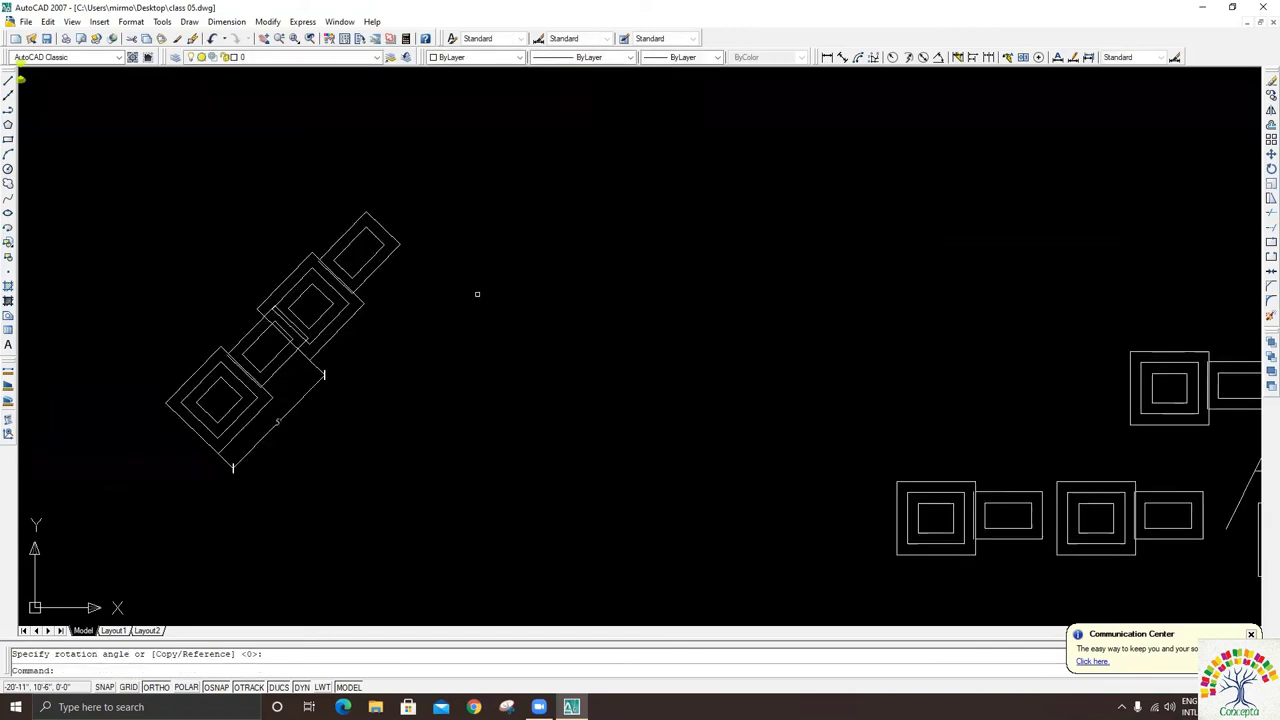
{"action": "key", "text": "ctrl+z"}
{"action": "key", "text": "ctrl+z"}
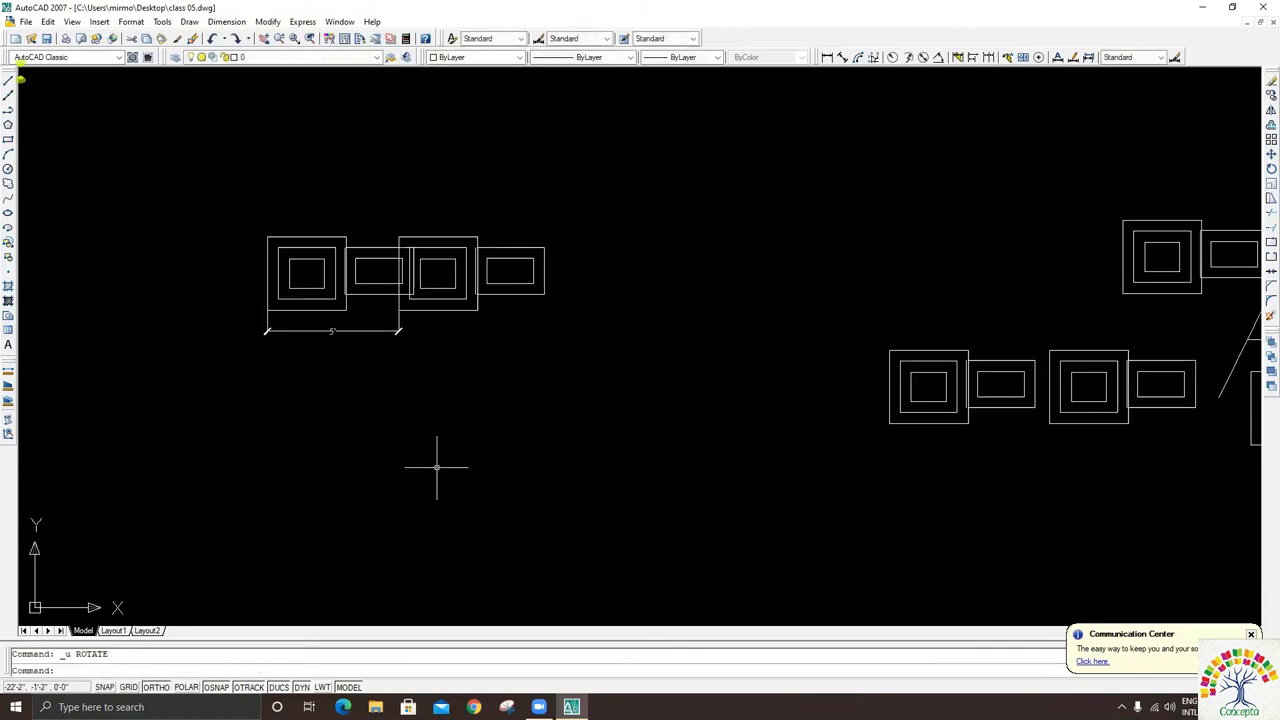
- With polar tracking on, turn the left group and its 5' dimension 30° about its lower-left corner, then enable ORTHO
{"action": "key", "text": "F10"}
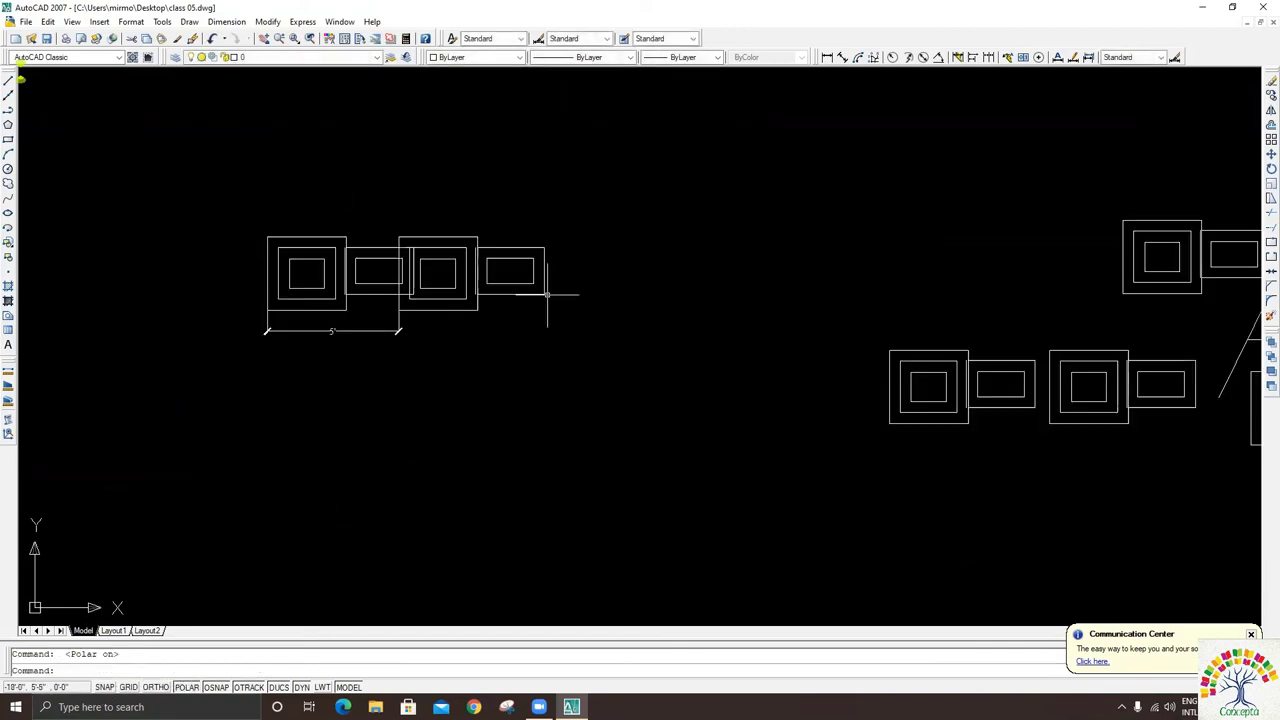
{"action": "left_click", "coordinate": [616, 186]}
{"action": "left_click", "coordinate": [233, 371]}
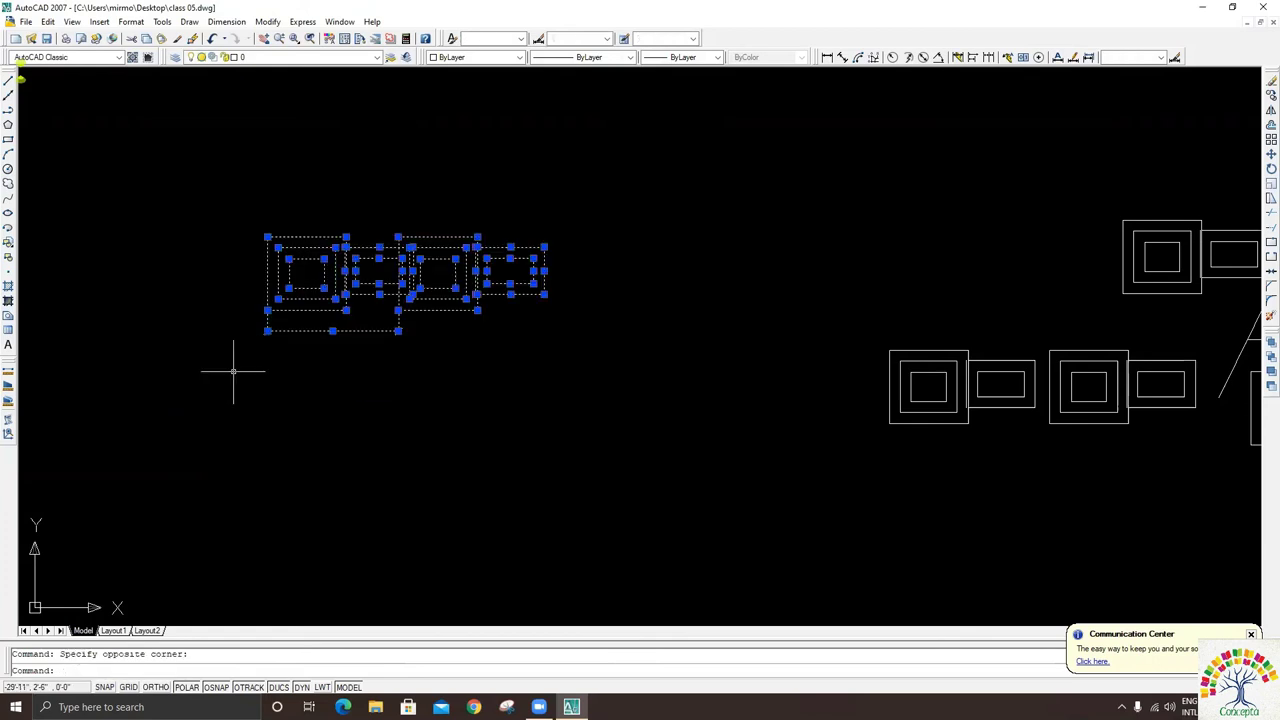
{"action": "type", "text": "co"}
{"action": "key", "text": "Return"}
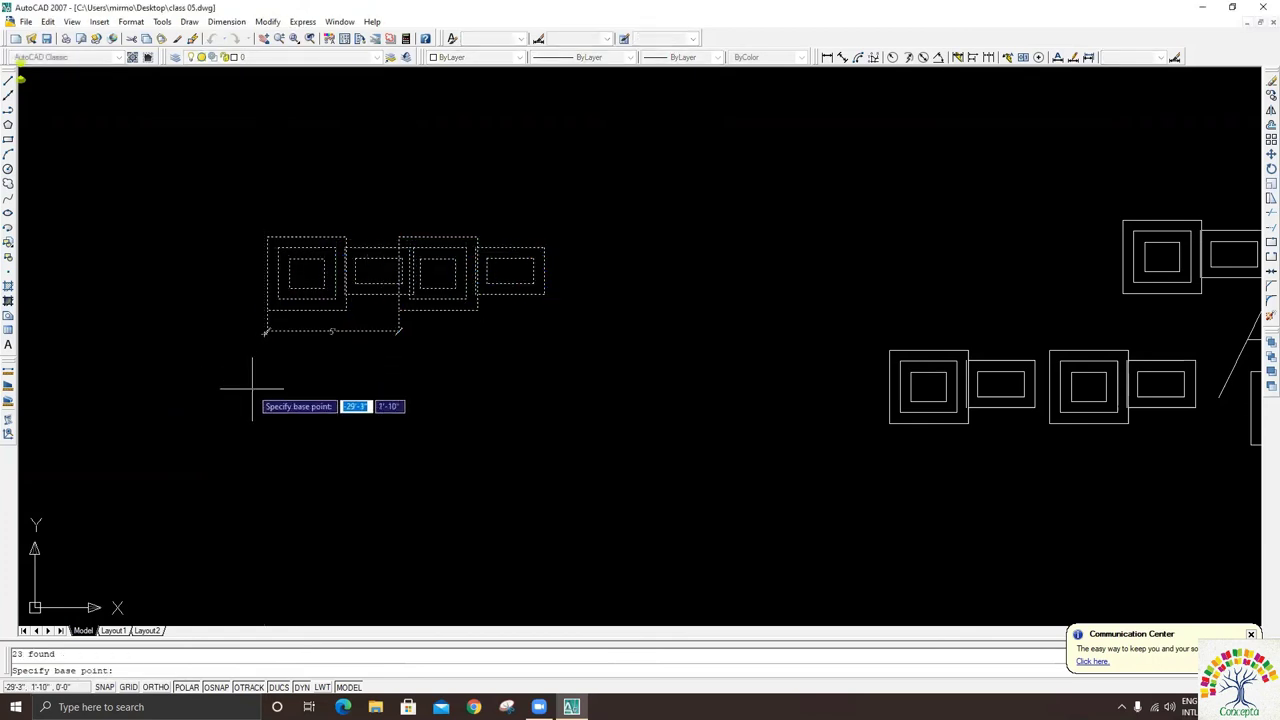
{"action": "left_click", "coordinate": [252, 388]}
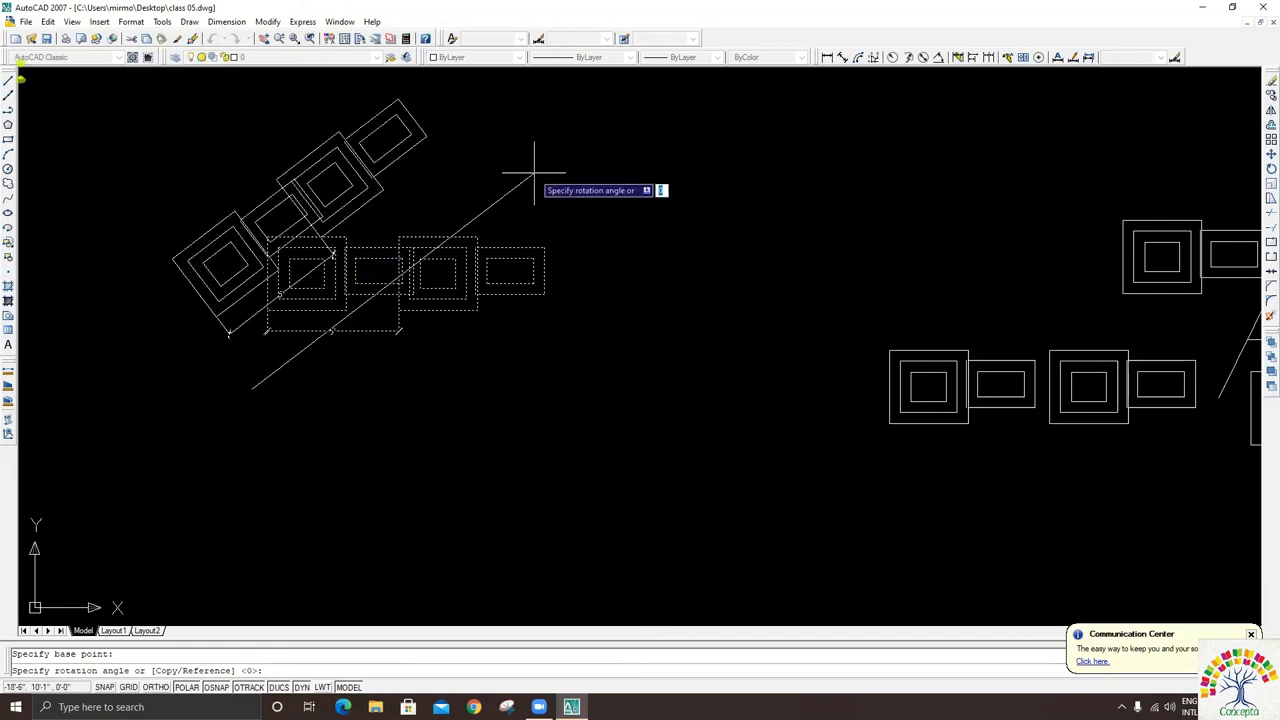
{"action": "type", "text": "3"}
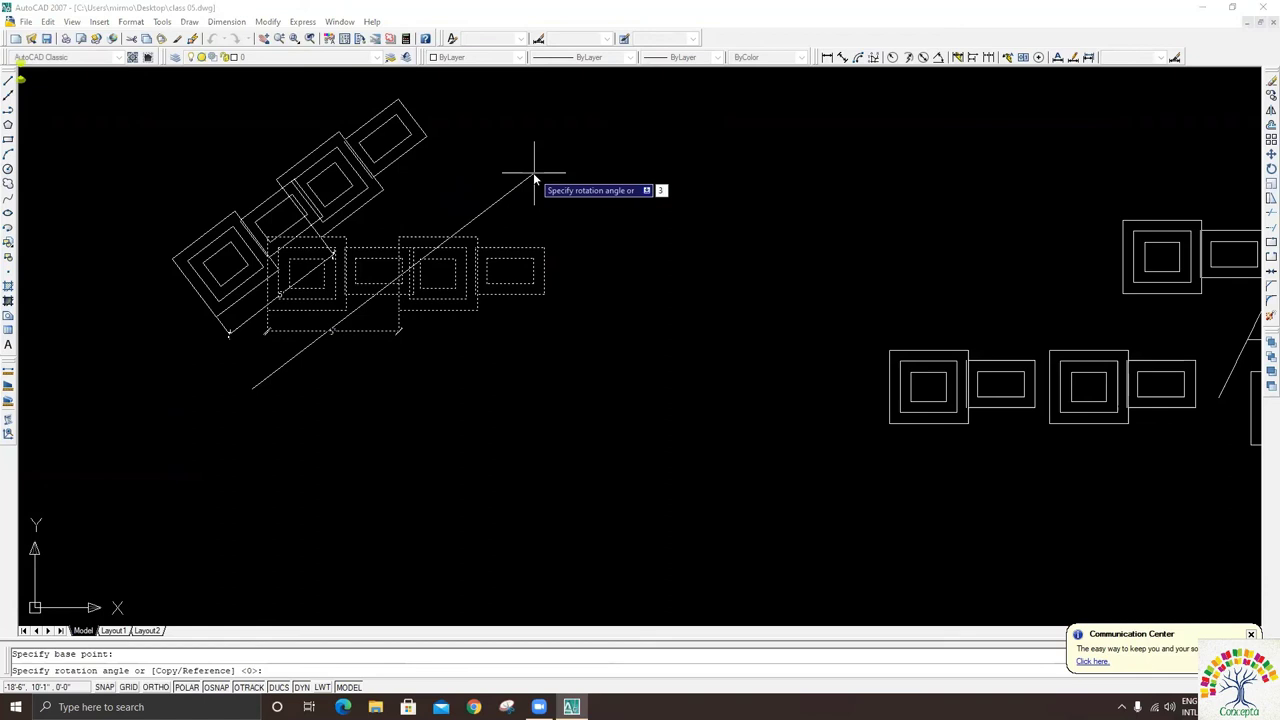
{"action": "type", "text": "0"}
{"action": "key", "text": "Return"}
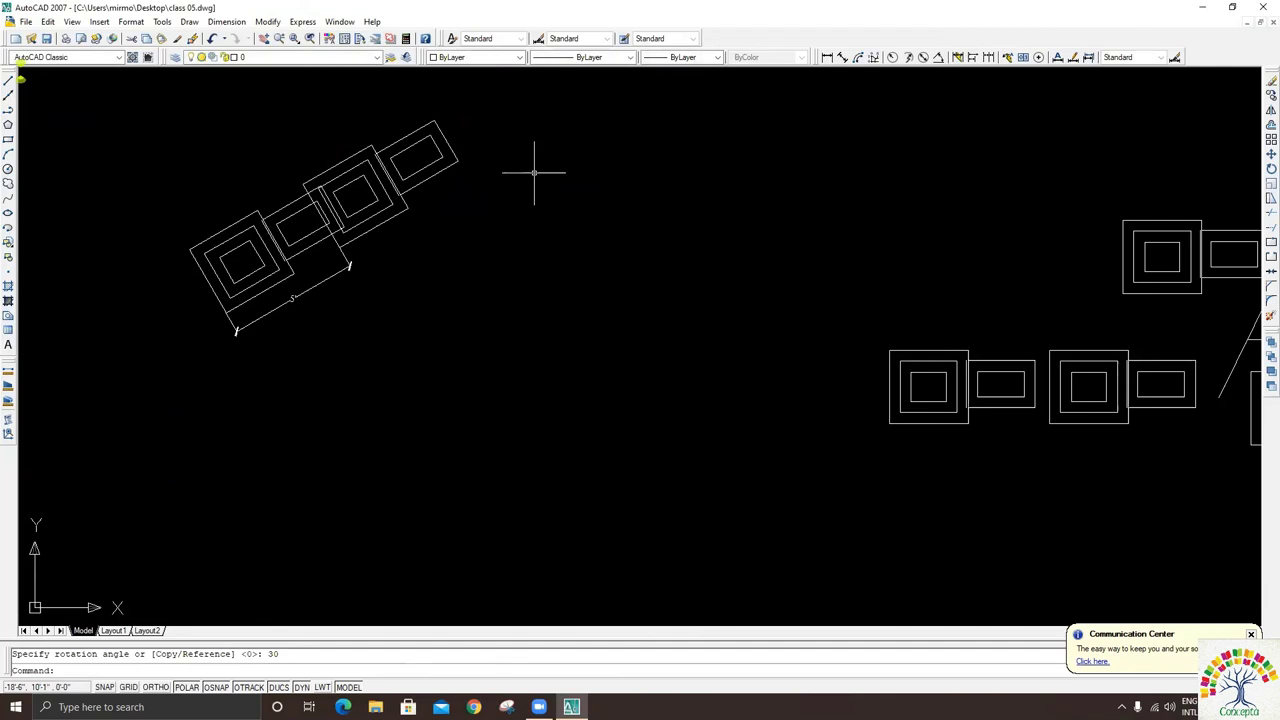
{"action": "left_click", "coordinate": [152, 687]}
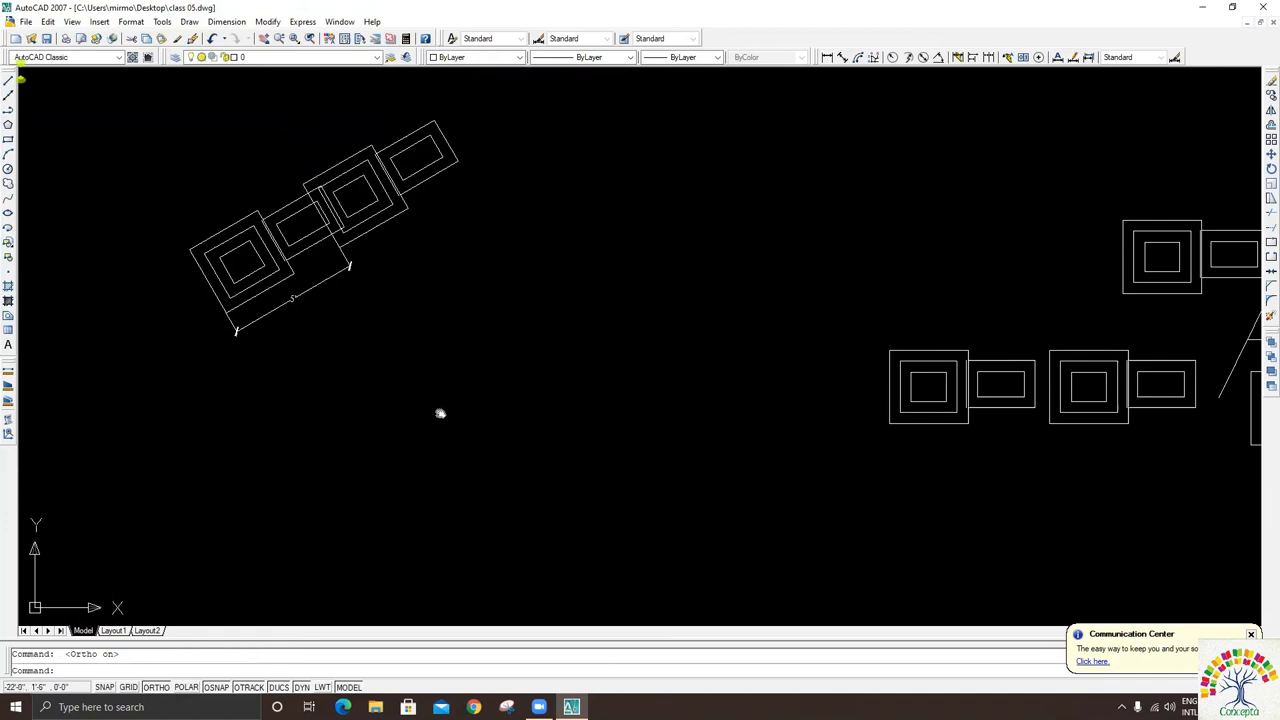
{"action": "middle_click_drag", "start_coordinate": [443, 398], "coordinate": [431, 477]}
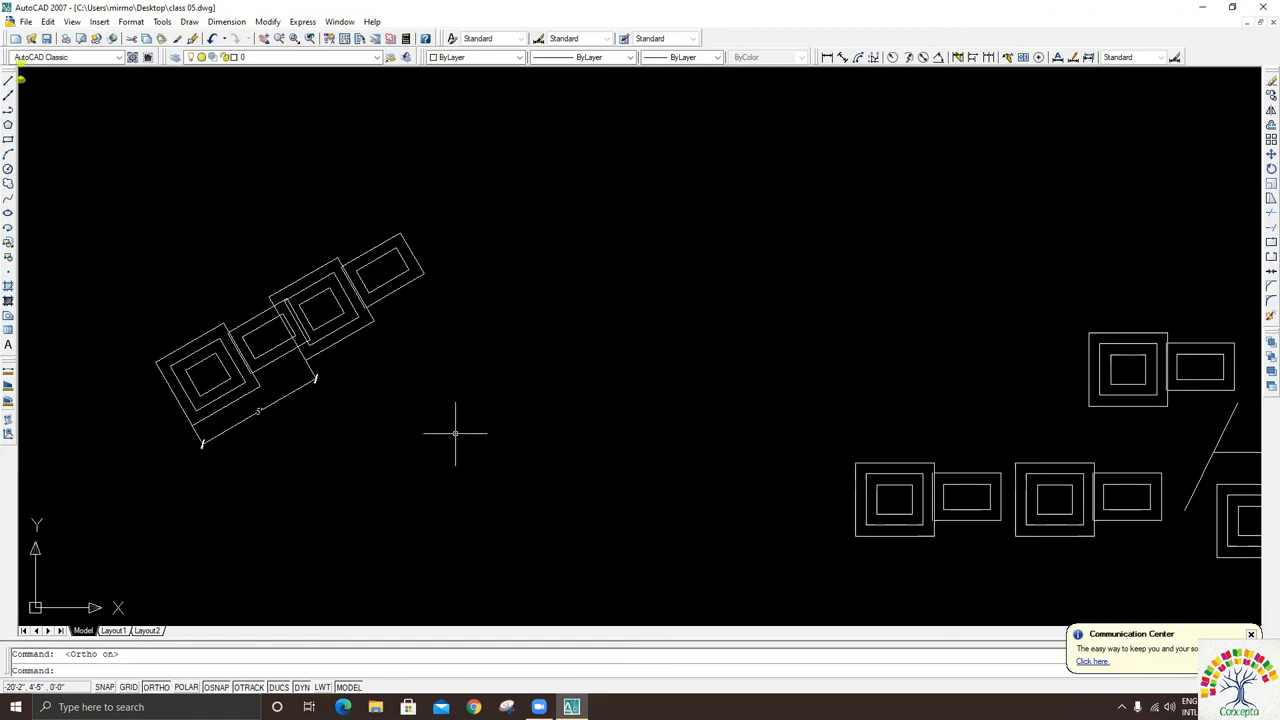
{"action": "type", "text": "mi"}
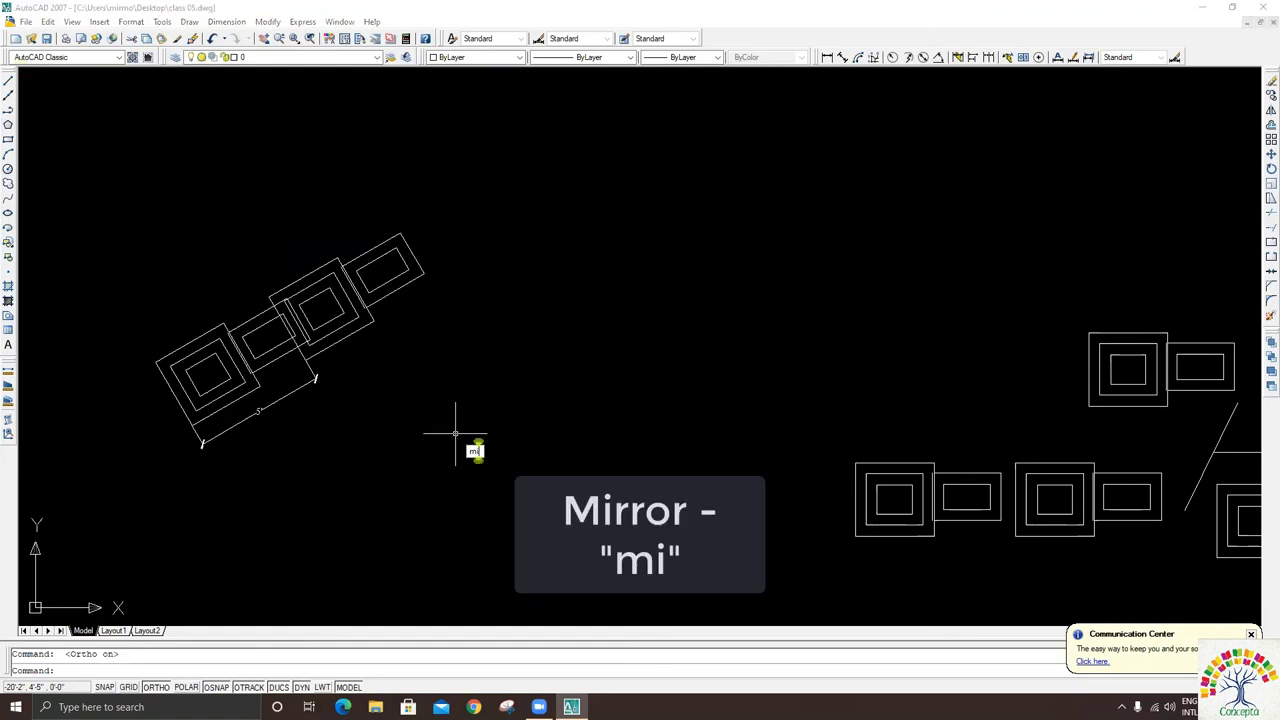
{"action": "key", "text": "Return"}
{"action": "left_click", "coordinate": [497, 210]}
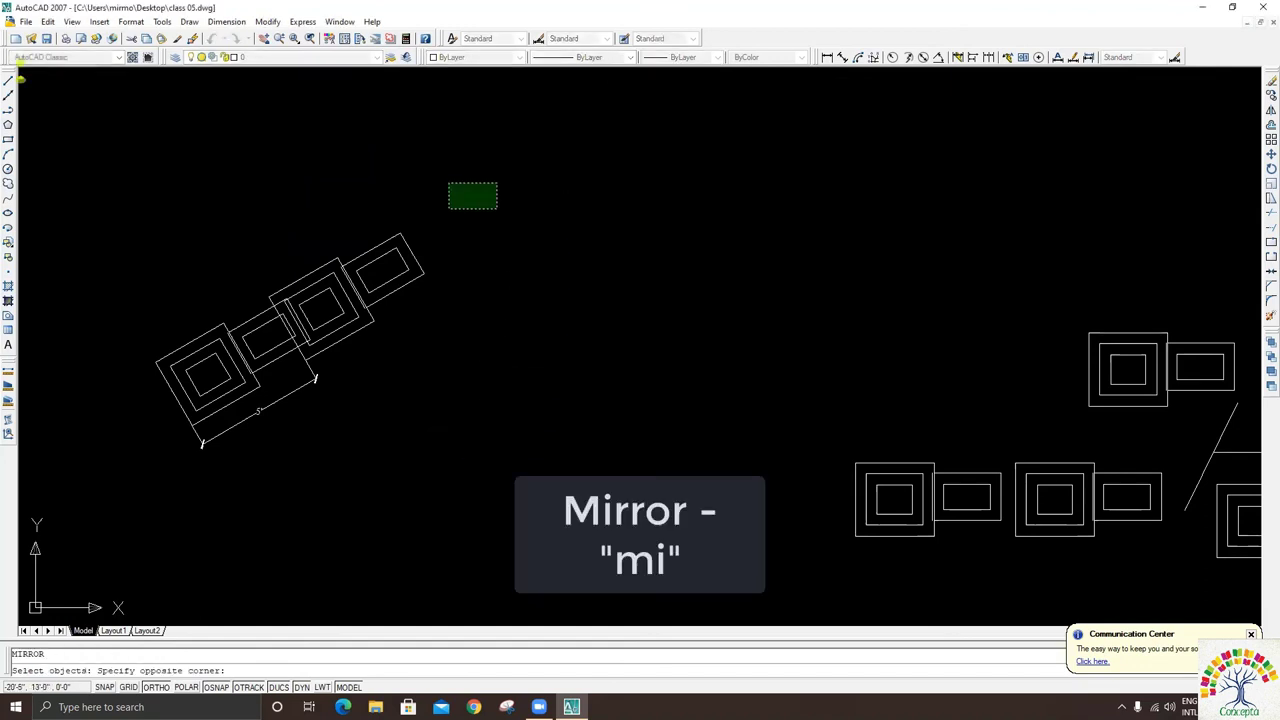
{"action": "left_click", "coordinate": [138, 528]}
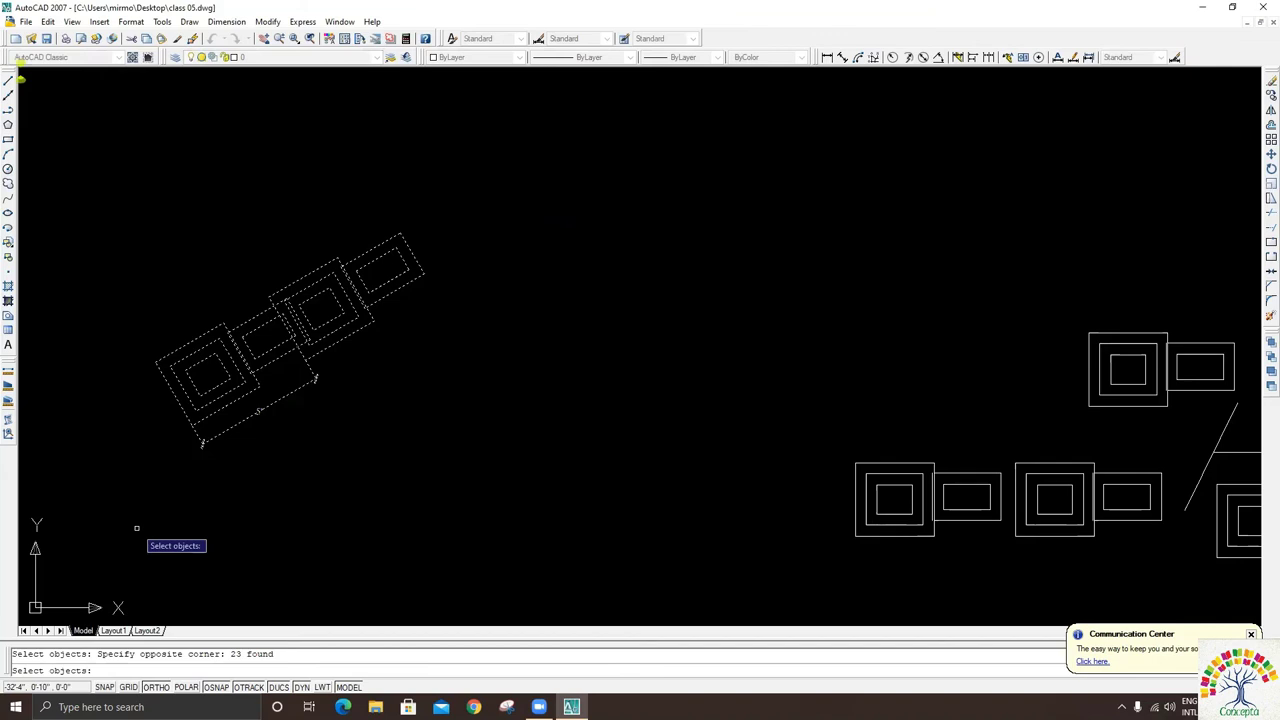
{"action": "key", "text": "Return"}
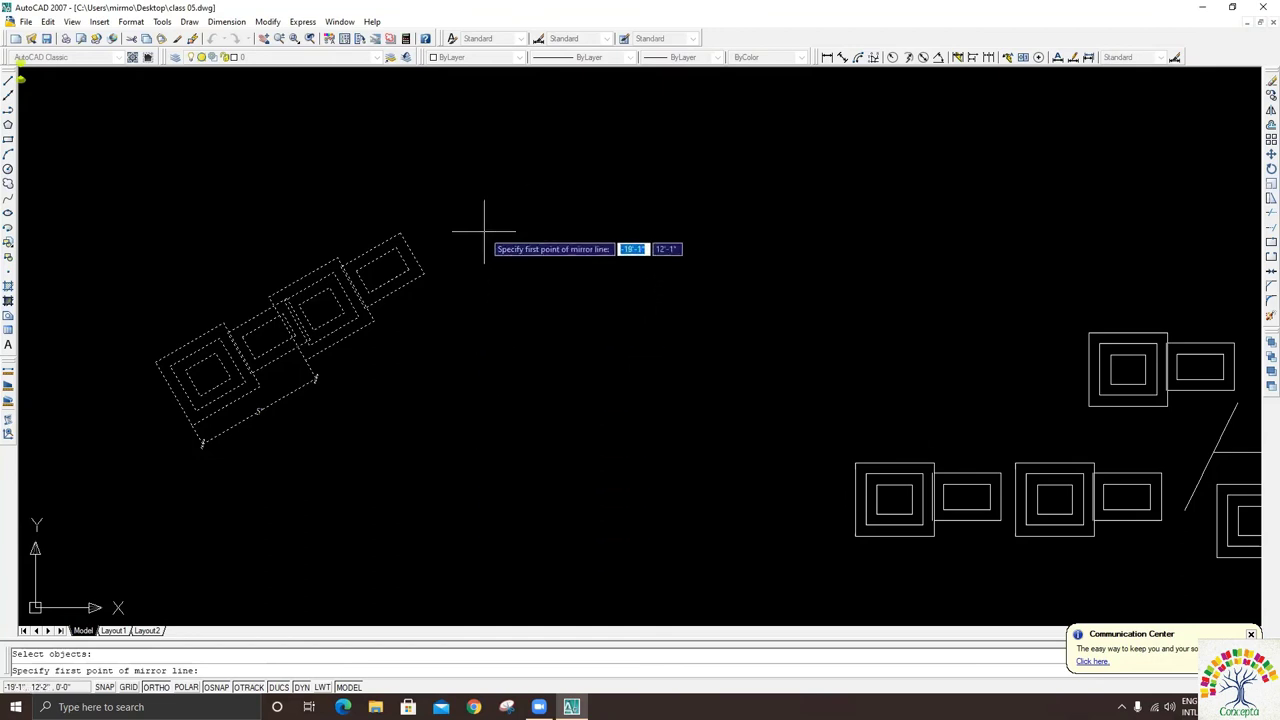
{"action": "left_click", "coordinate": [493, 209]}
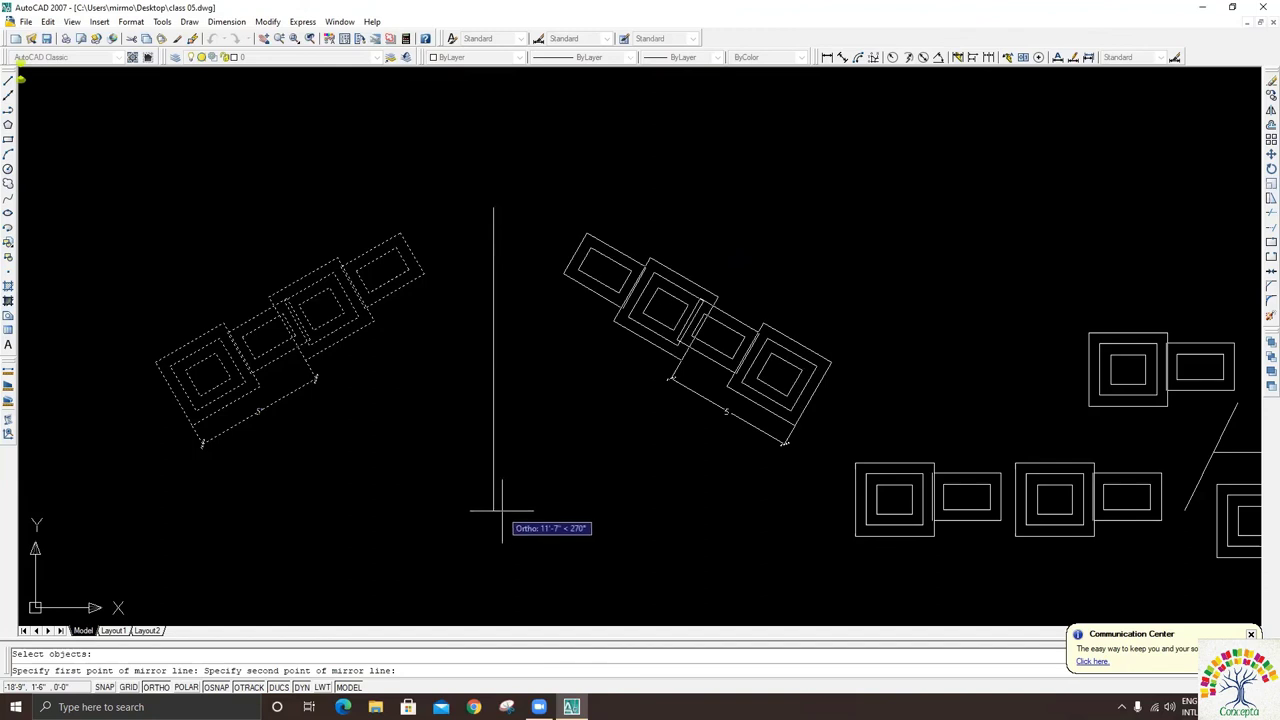
{"action": "middle_click_drag", "start_coordinate": [847, 110], "coordinate": [866, 271]}
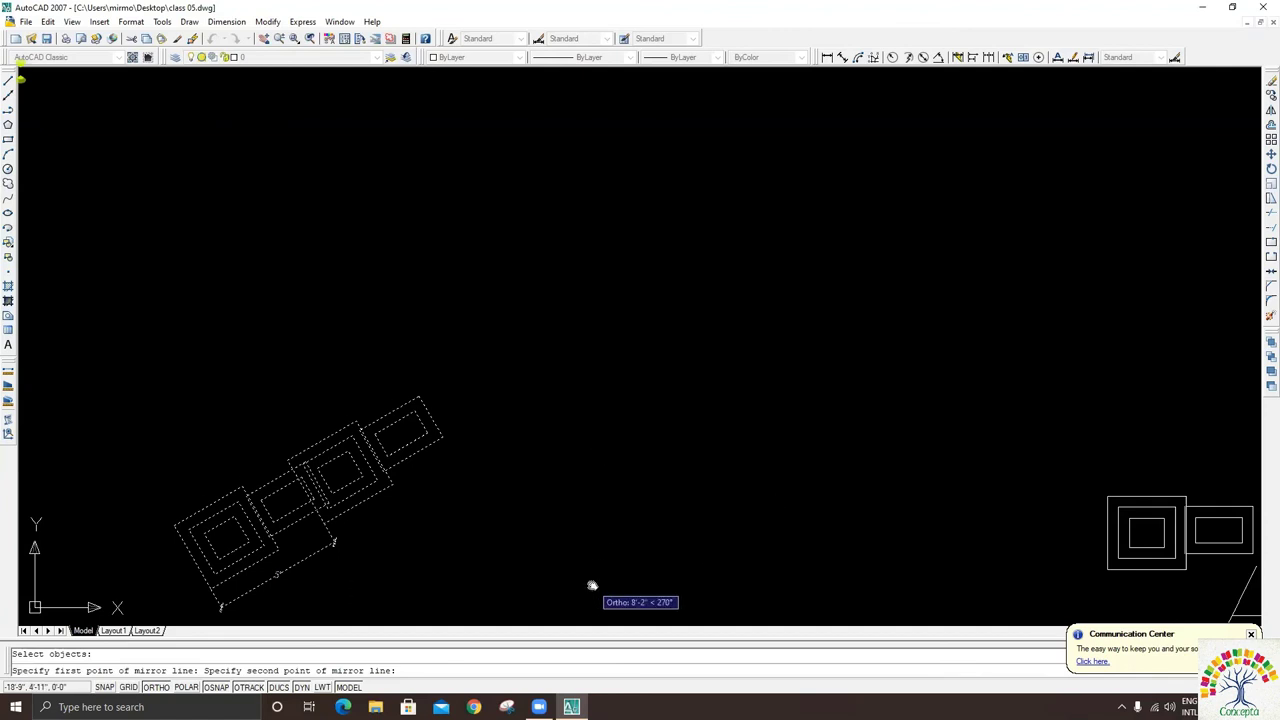
{"action": "middle_click_drag", "start_coordinate": [589, 583], "coordinate": [601, 501]}
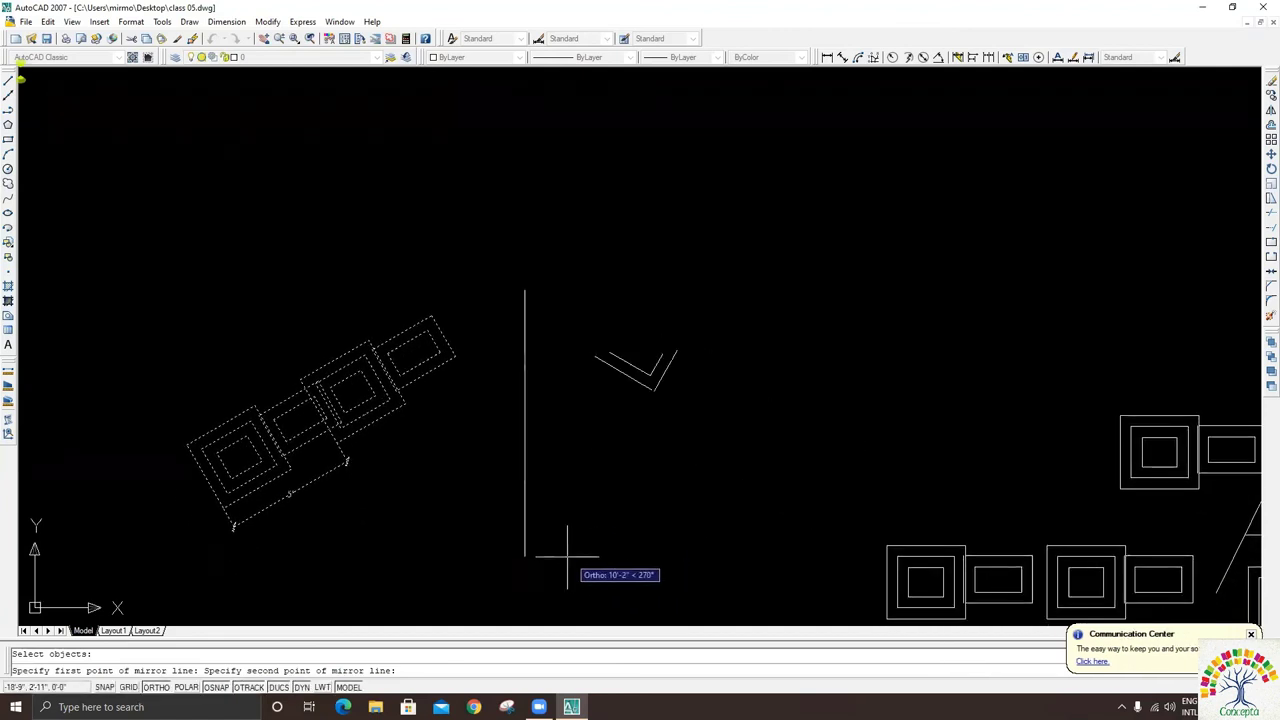
{"action": "left_click", "coordinate": [185, 688]}
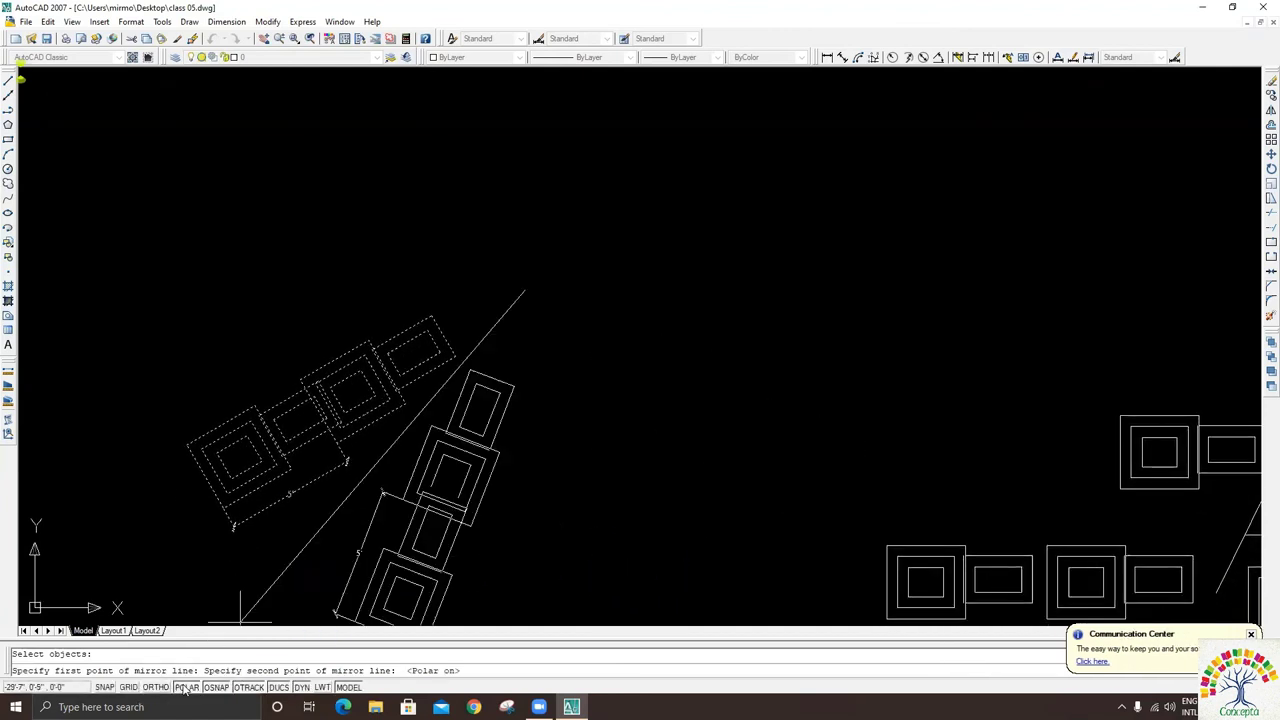
{"action": "middle_click_drag", "start_coordinate": [253, 592], "coordinate": [335, 487]}
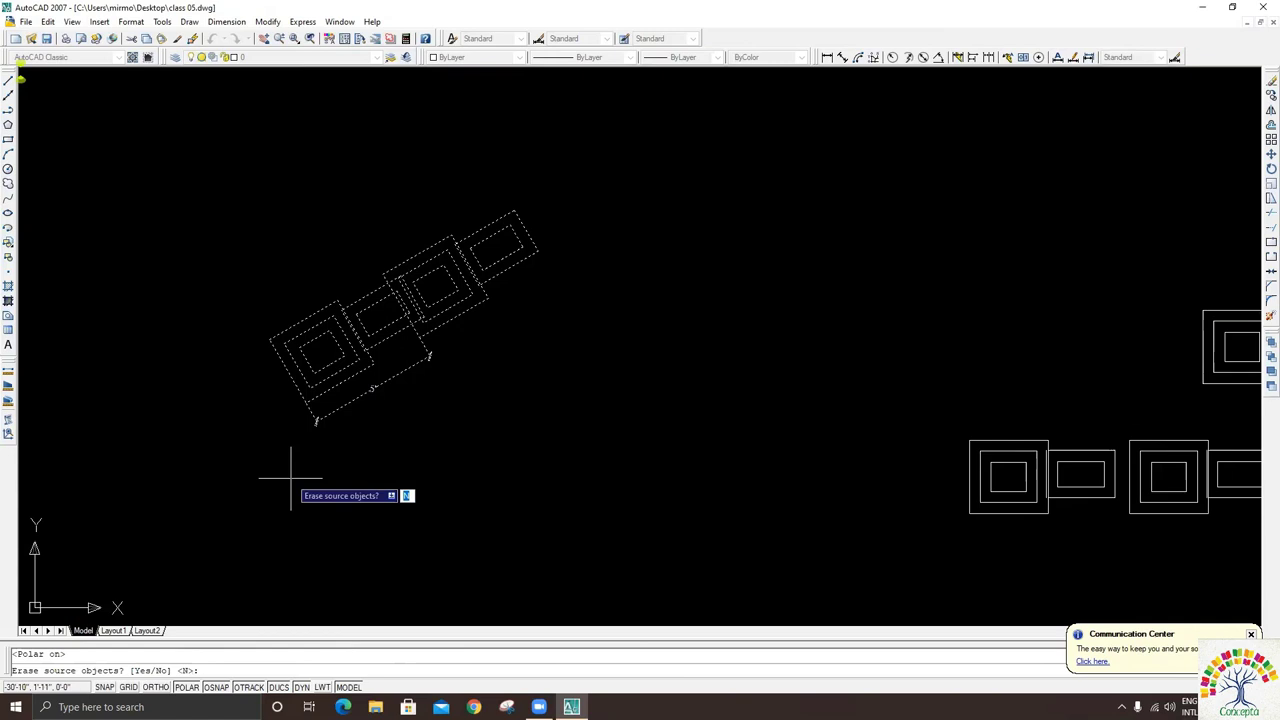
{"action": "key", "text": "Return"}
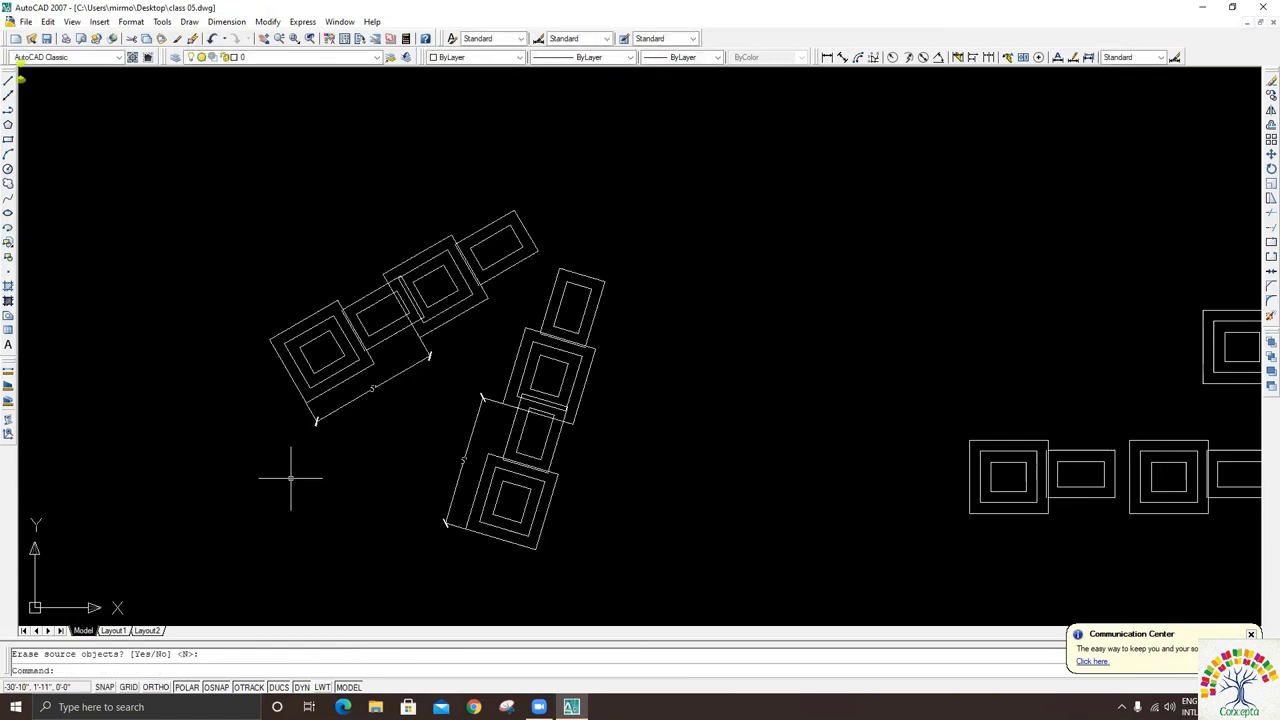
{"action": "key", "text": "ctrl+z"}
{"action": "key", "text": "ctrl+z"}
{"action": "key", "text": "ctrl+z"}
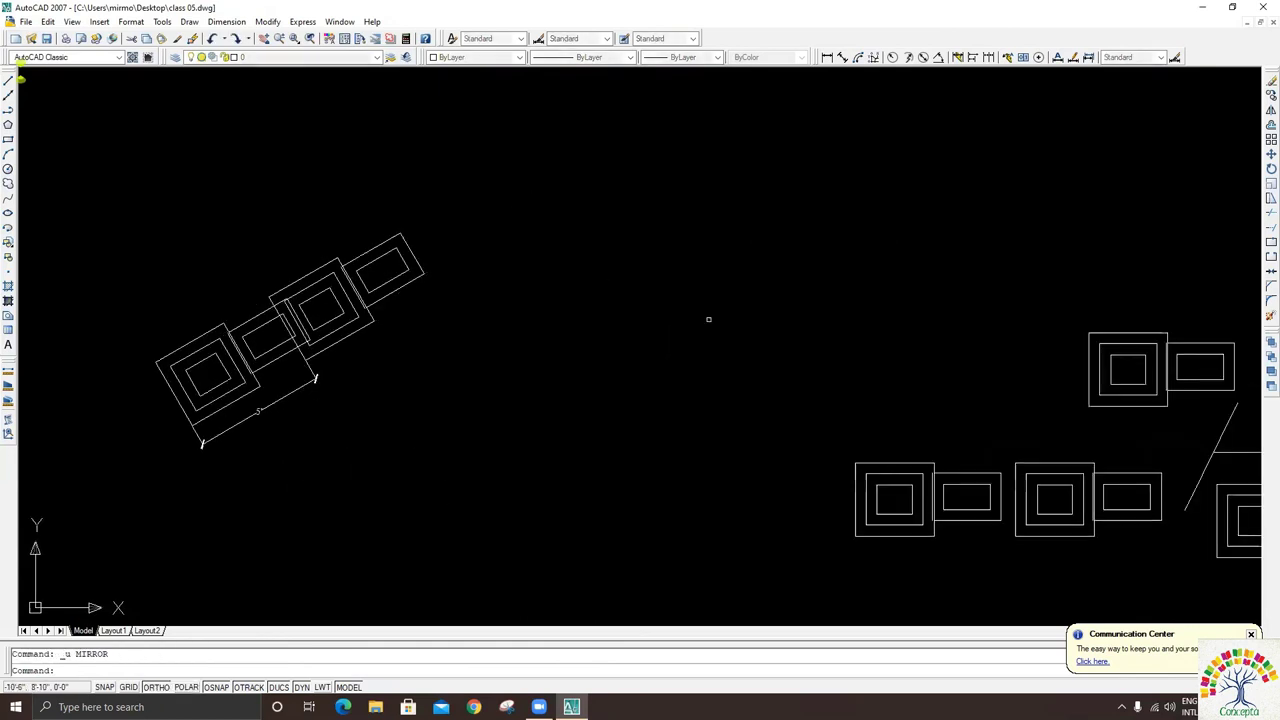
- Mirror the tilted group and its dimension across a slanted two-point line, answering Y to erase the source
{"action": "middle_click_drag", "start_coordinate": [523, 222], "coordinate": [571, 206]}
{"action": "left_click", "coordinate": [528, 152]}
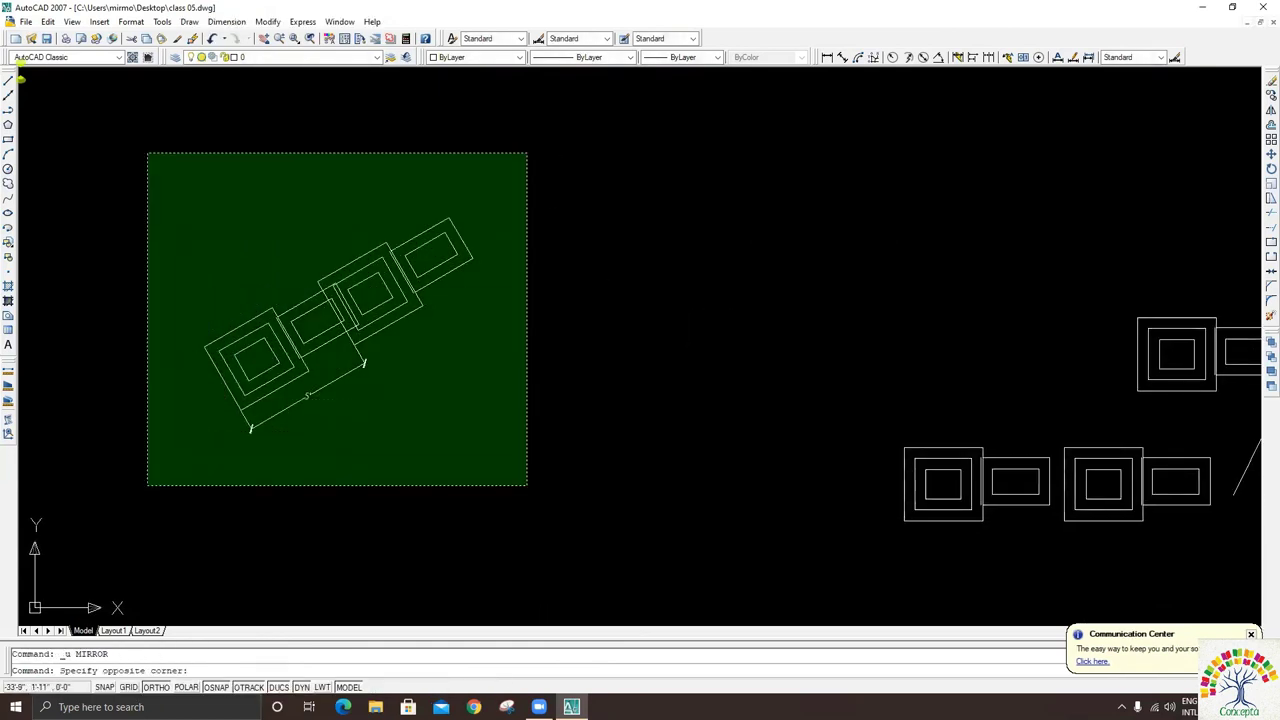
{"action": "left_click", "coordinate": [148, 485]}
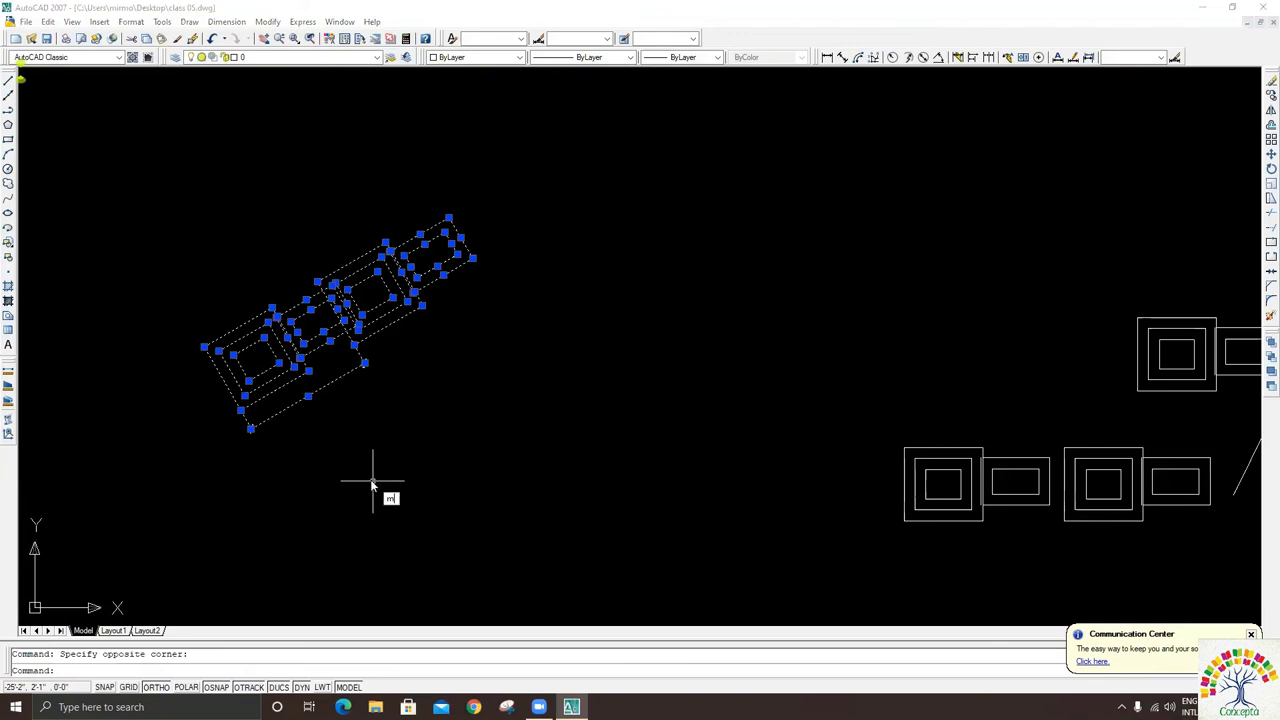
{"action": "type", "text": "mi"}
{"action": "key", "text": "Return"}
{"action": "left_click", "coordinate": [534, 238]}
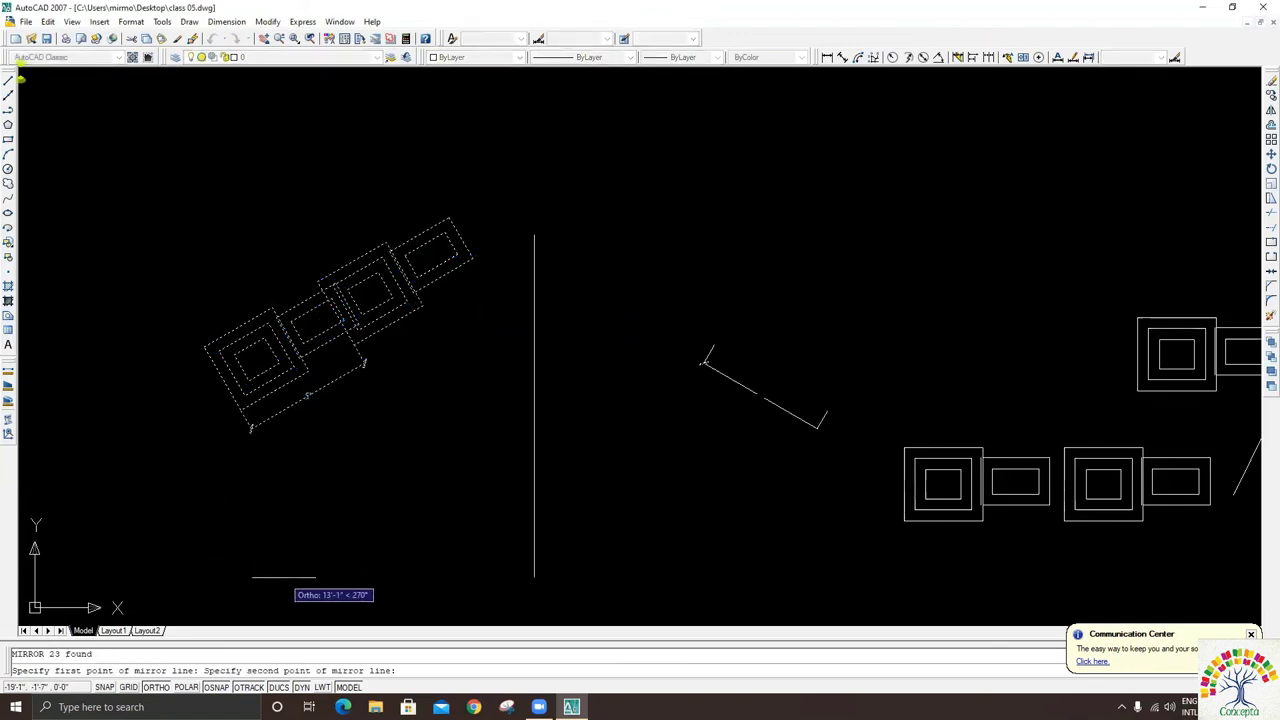
{"action": "middle_click", "coordinate": [249, 543]}
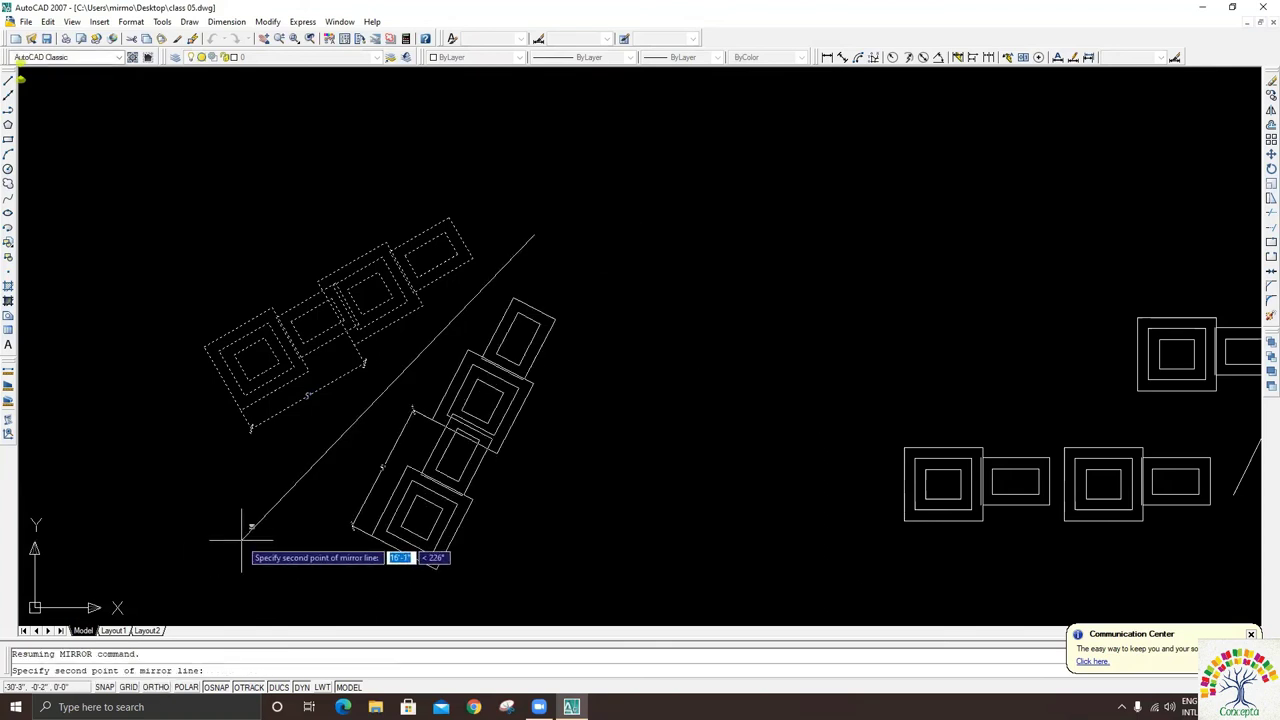
{"action": "left_click", "coordinate": [241, 541]}
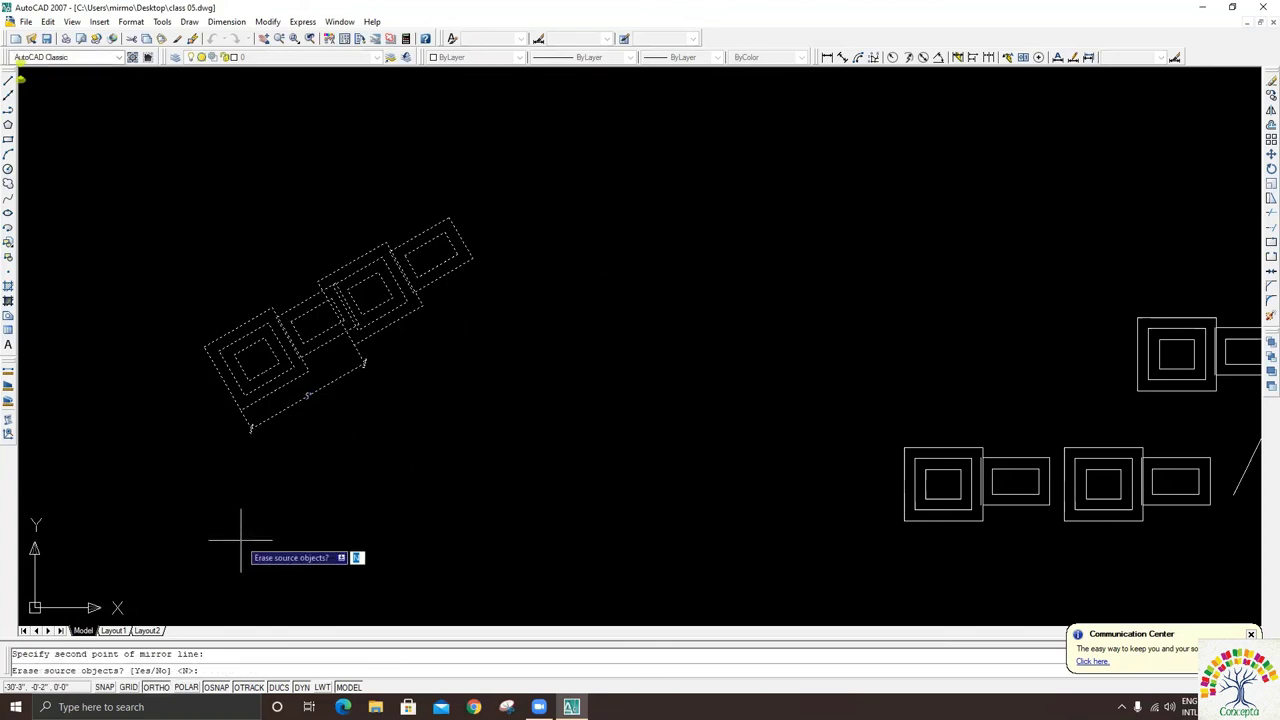
{"action": "type", "text": "y"}
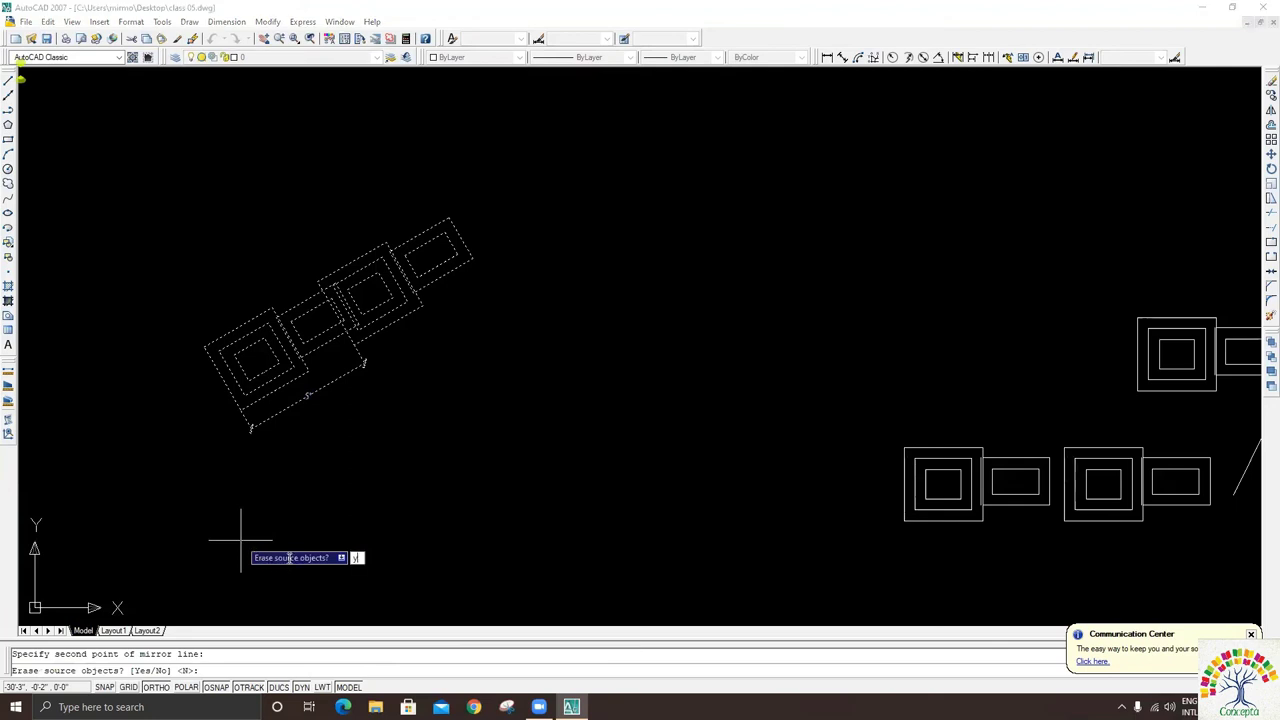
{"action": "key", "text": "Return"}
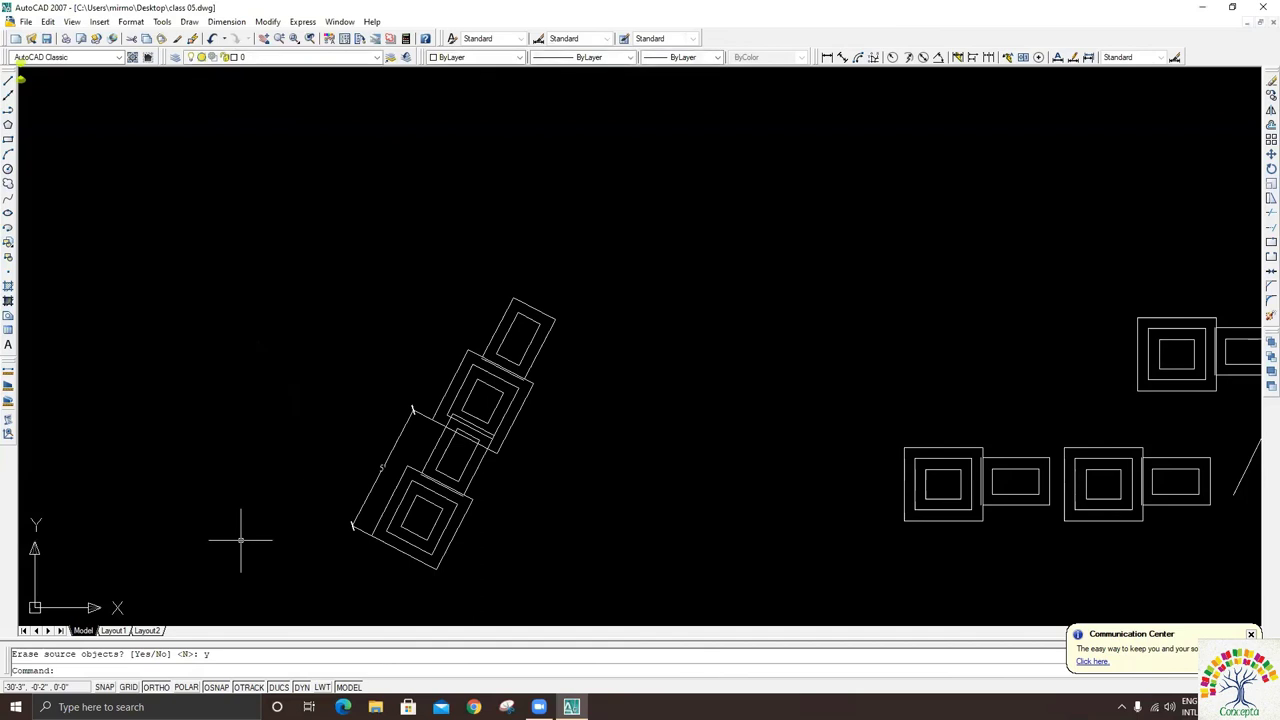